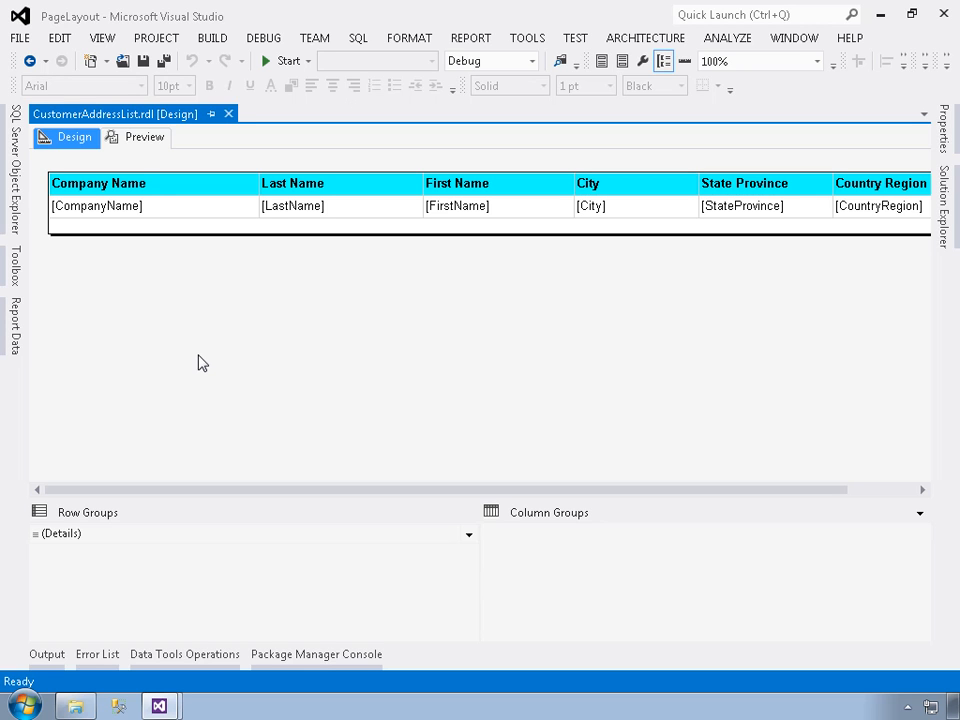
# Preview the customer address report, examine its rows through to the last page, and return to the design view
pyautogui.click(138, 140)
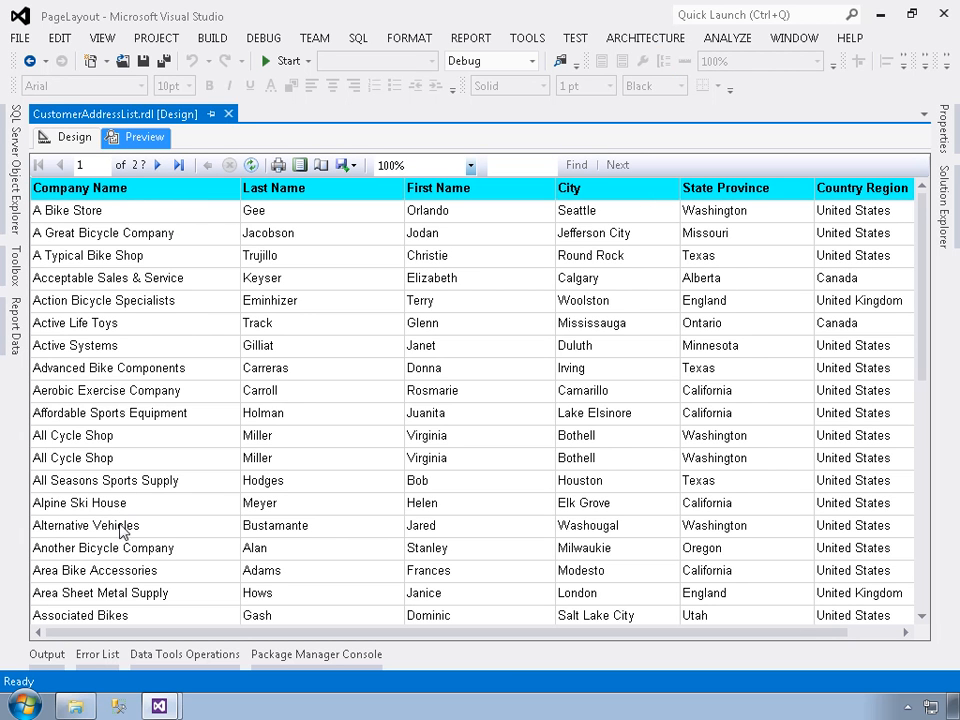
pyautogui.scroll(-10, 120, 530)
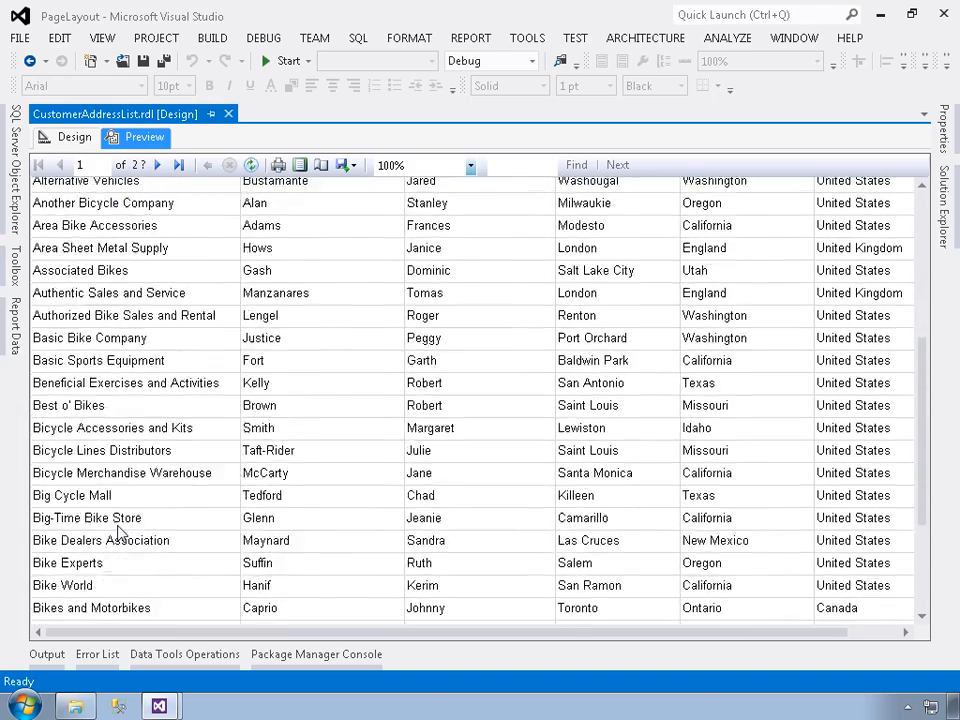
pyautogui.scroll(-15, 118, 532)
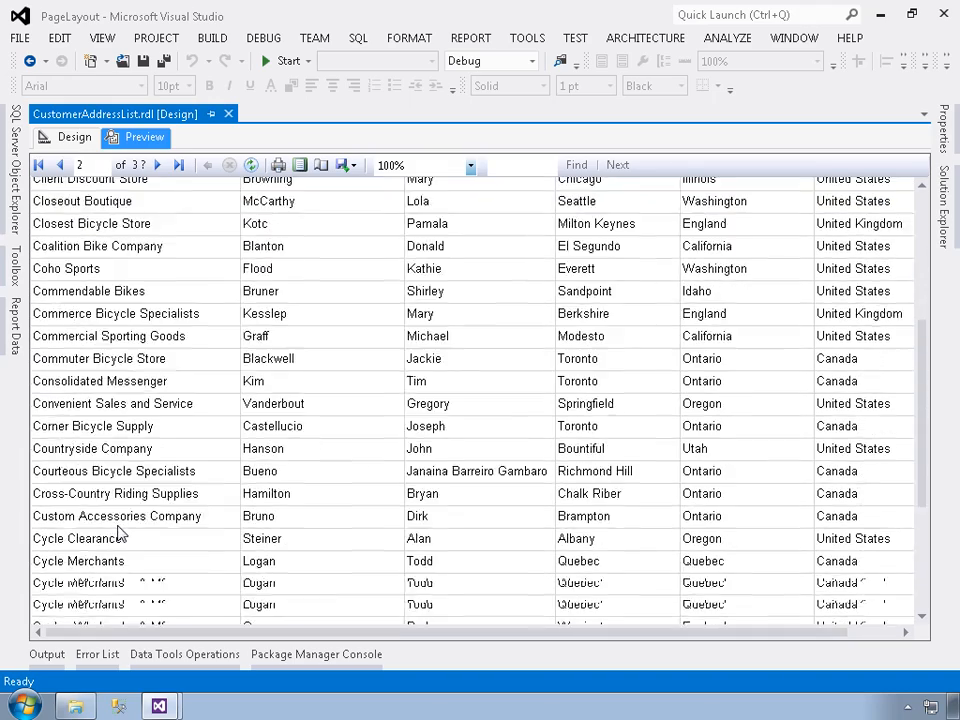
pyautogui.scroll(-15, 118, 532)
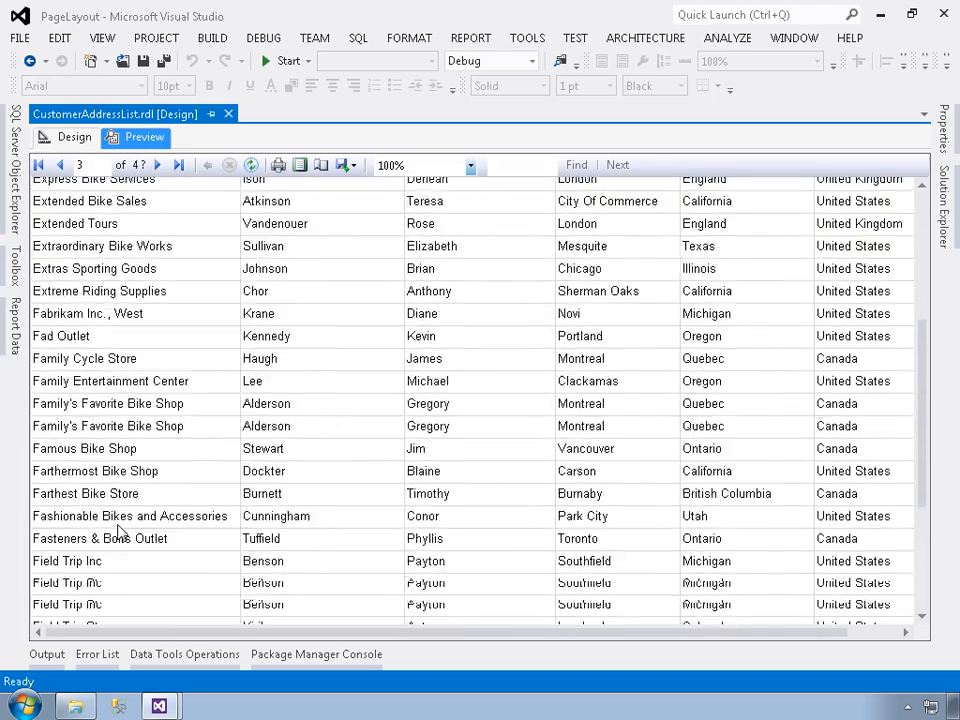
pyautogui.scroll(-5, 120, 535)
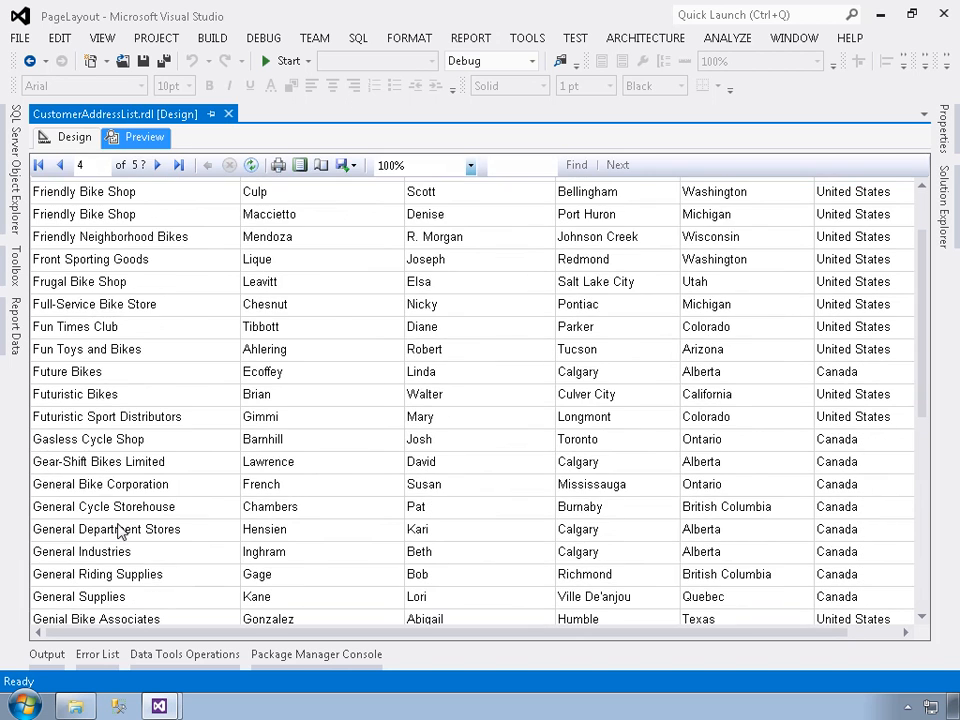
pyautogui.click(178, 166)
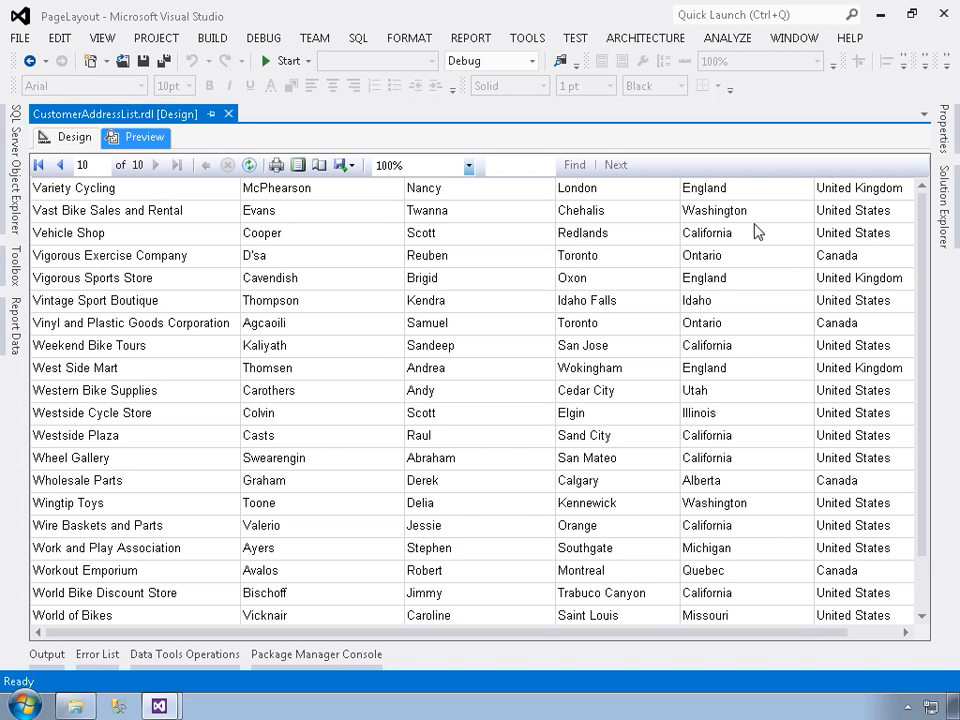
pyautogui.click(80, 142)
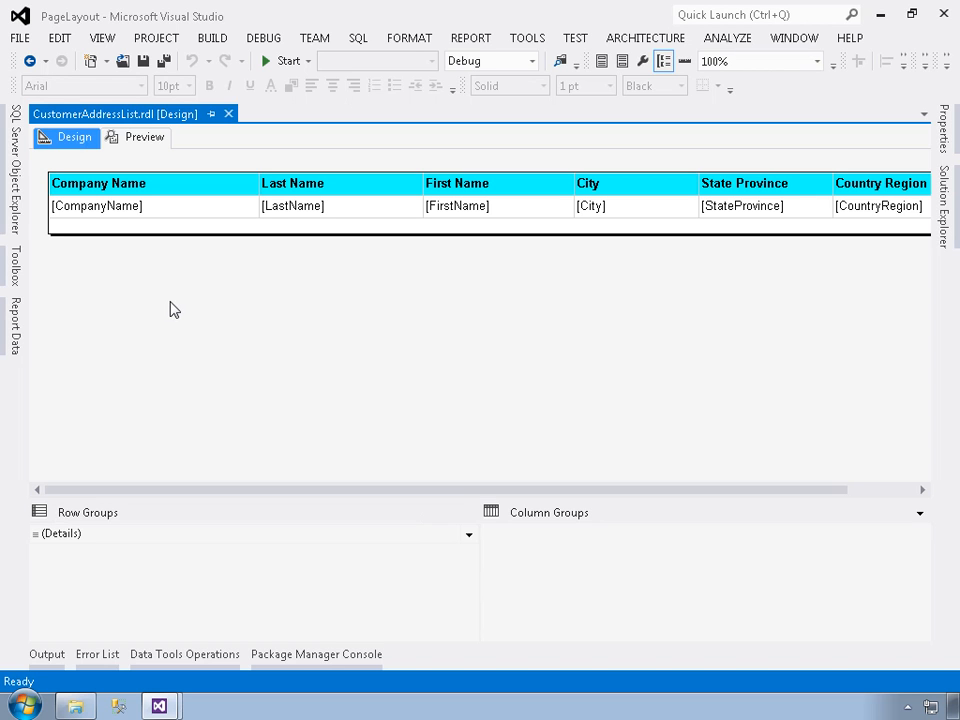
# Enable interactive sorting of detail rows on the Company Name header text box, sorted by [CompanyName]
pyautogui.click(866, 490)
pyautogui.moveTo(874, 491); pyautogui.dragTo(675, 491)
pyautogui.rightClick(88, 186)
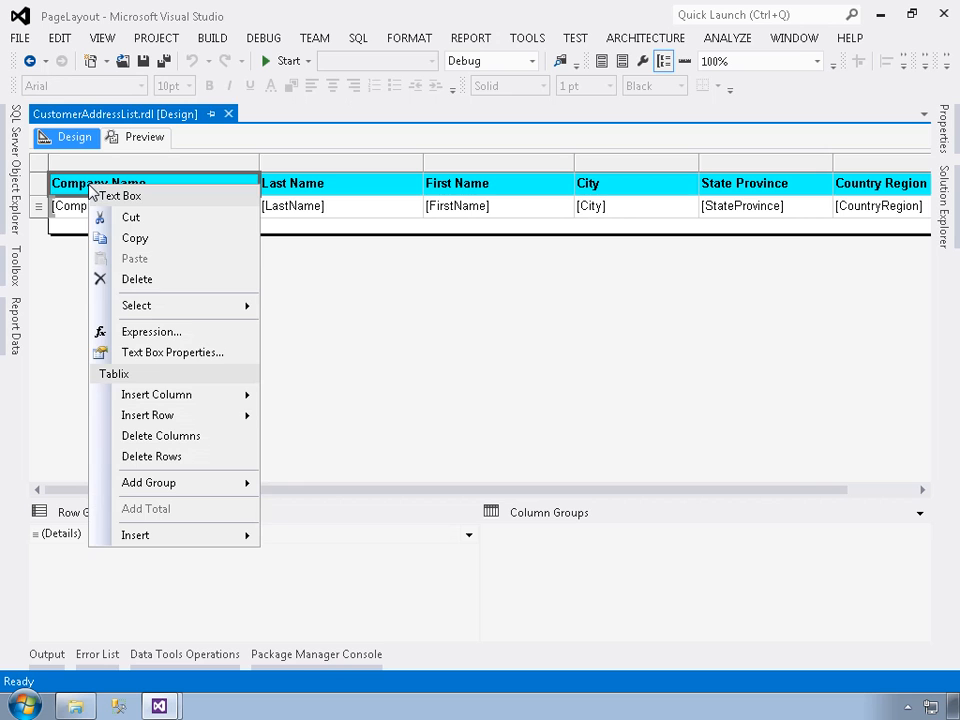
pyautogui.click(152, 353)
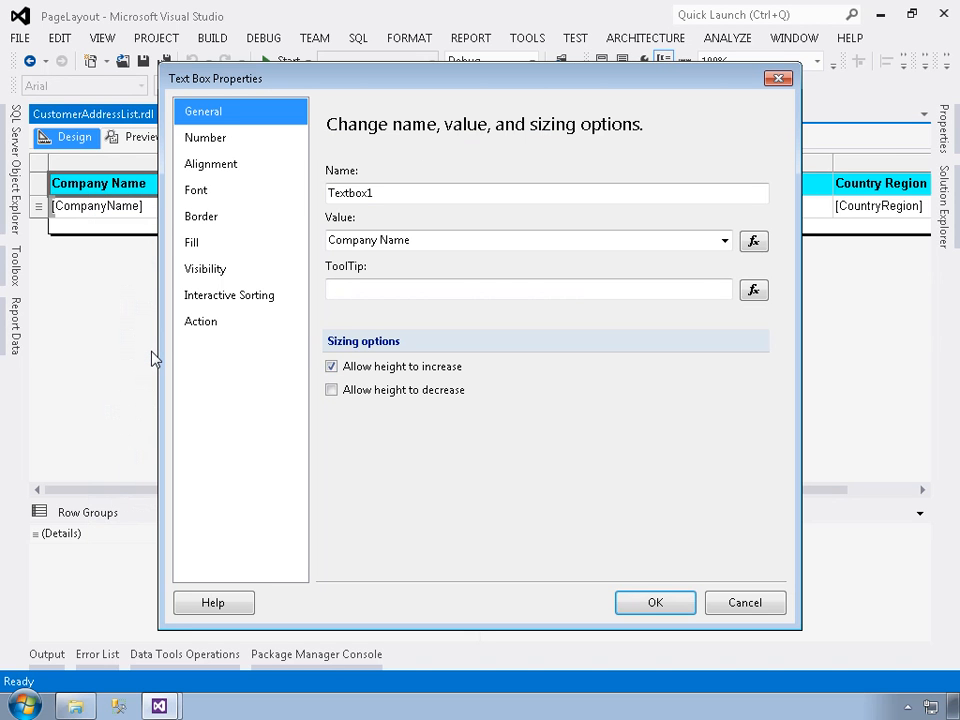
pyautogui.click(210, 304)
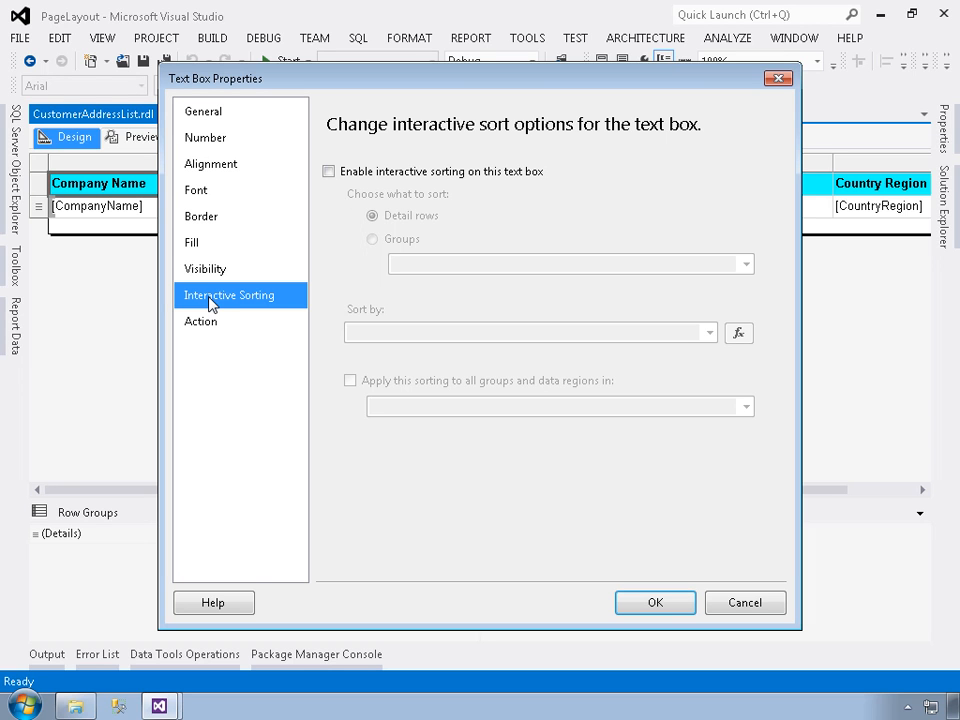
pyautogui.click(329, 172)
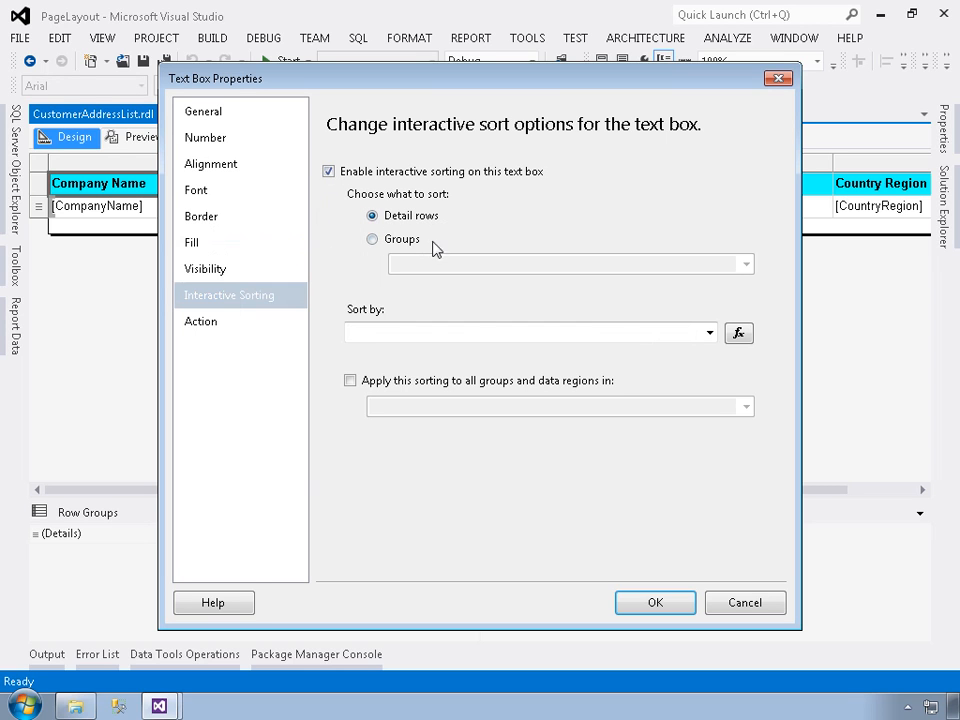
pyautogui.click(709, 333)
pyautogui.click(443, 396)
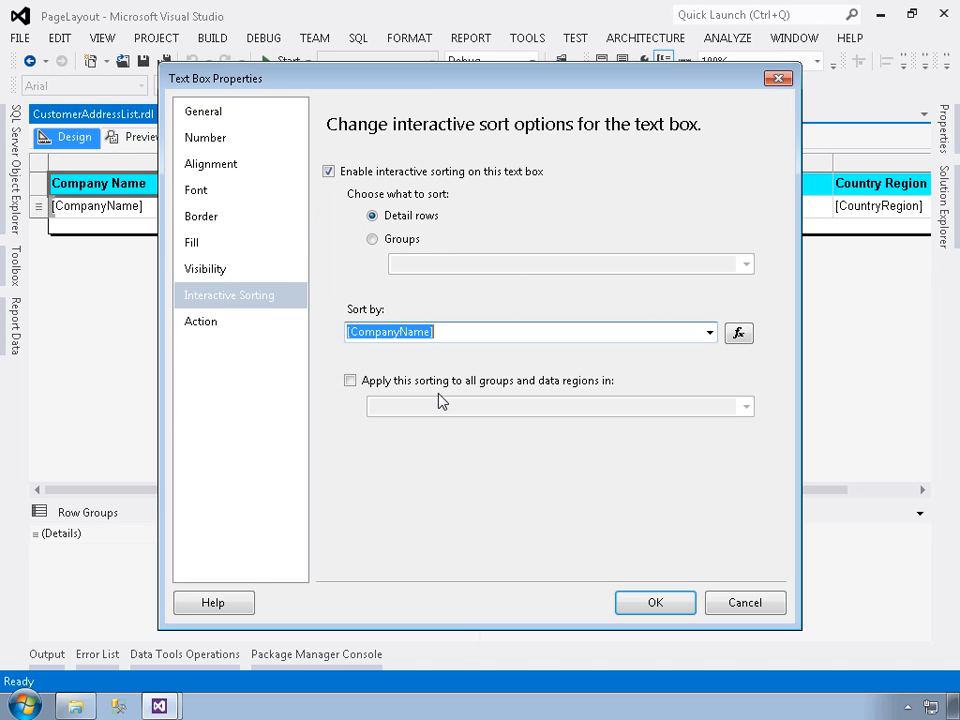
pyautogui.click(632, 604)
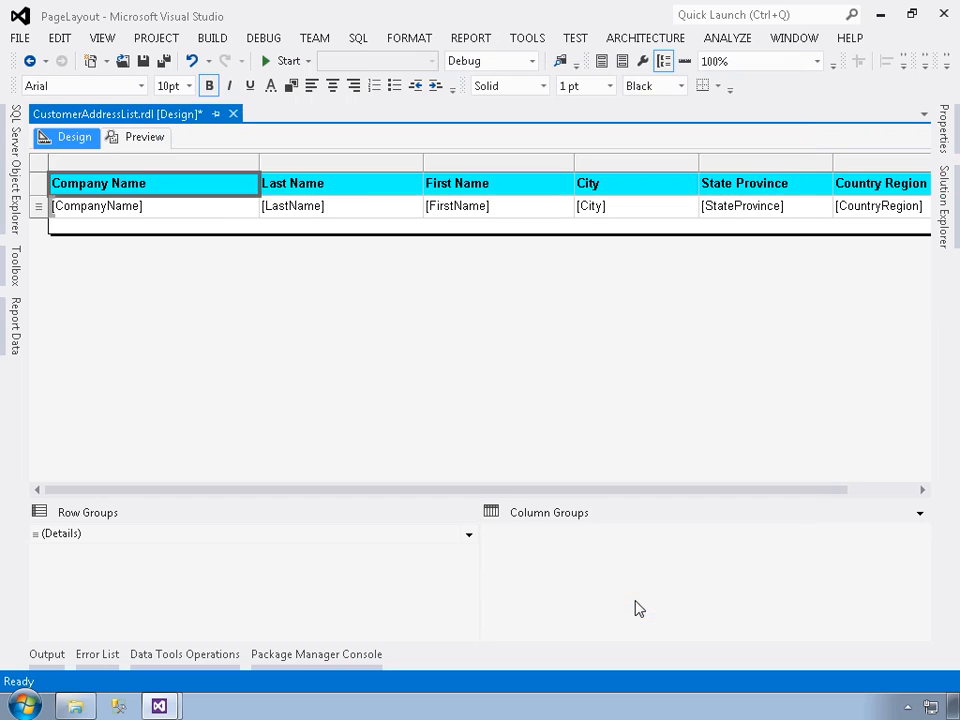
# Enable interactive sorting of detail rows on the Last Name header text box, sorted by [LastName]
pyautogui.rightClick(352, 187)
pyautogui.click(414, 348)
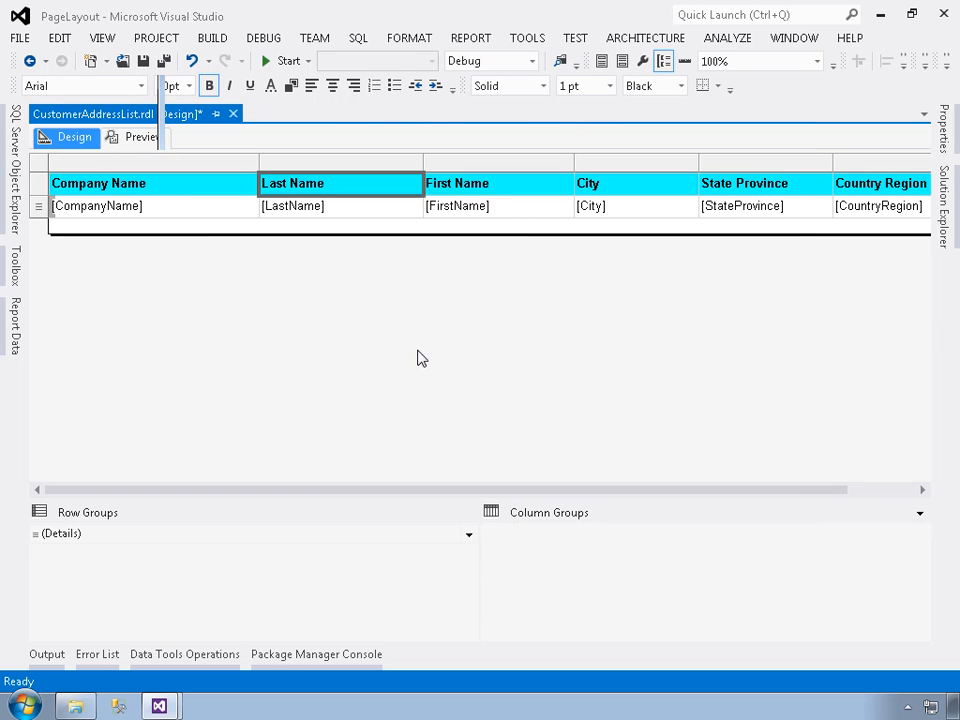
pyautogui.click(256, 296)
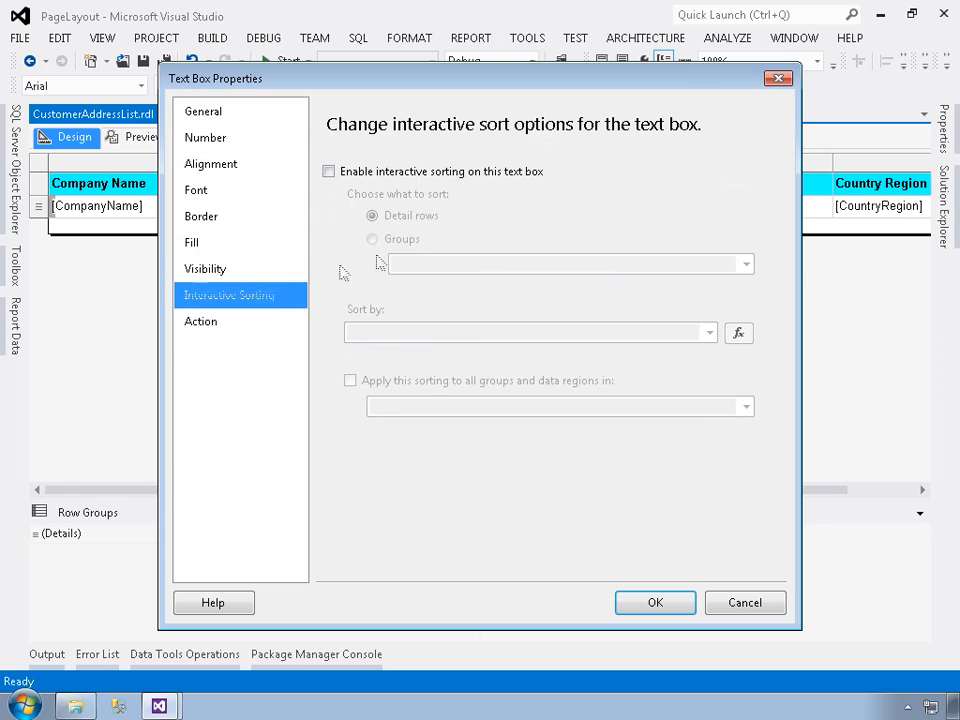
pyautogui.click(398, 174)
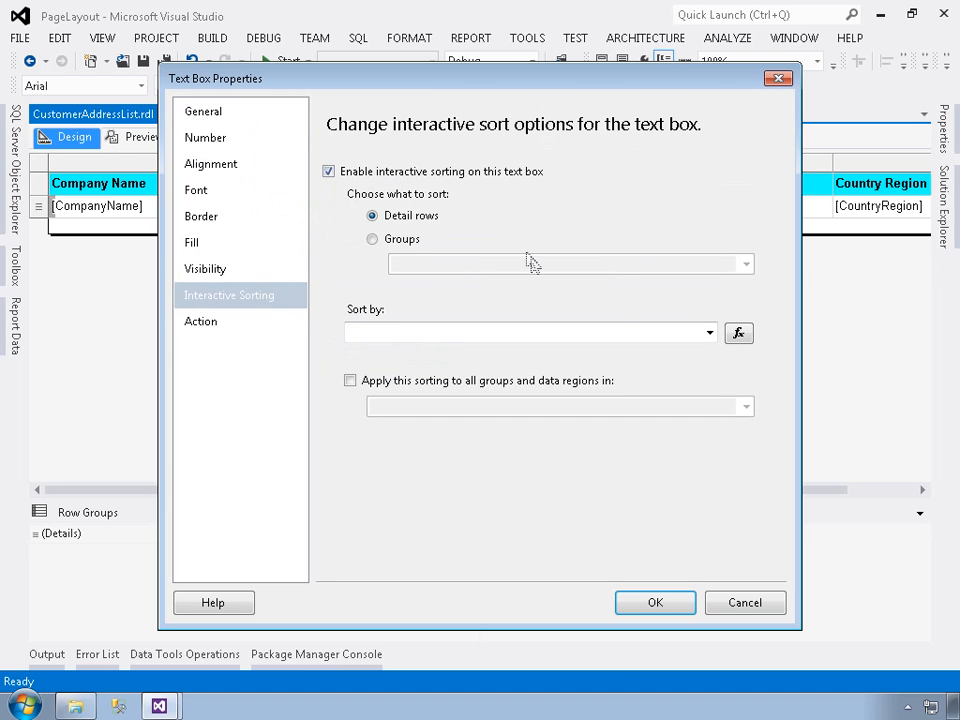
pyautogui.click(709, 334)
pyautogui.click(420, 380)
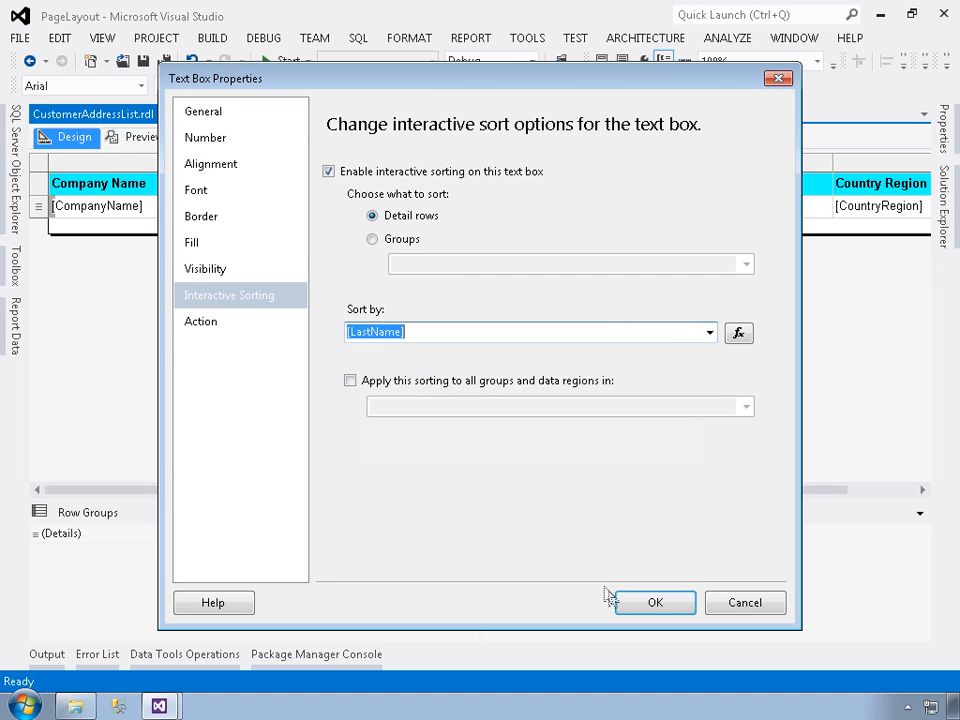
pyautogui.click(645, 605)
# Enable interactive sorting of detail rows on the First Name header text box, sorted by [FirstName]
pyautogui.rightClick(478, 191)
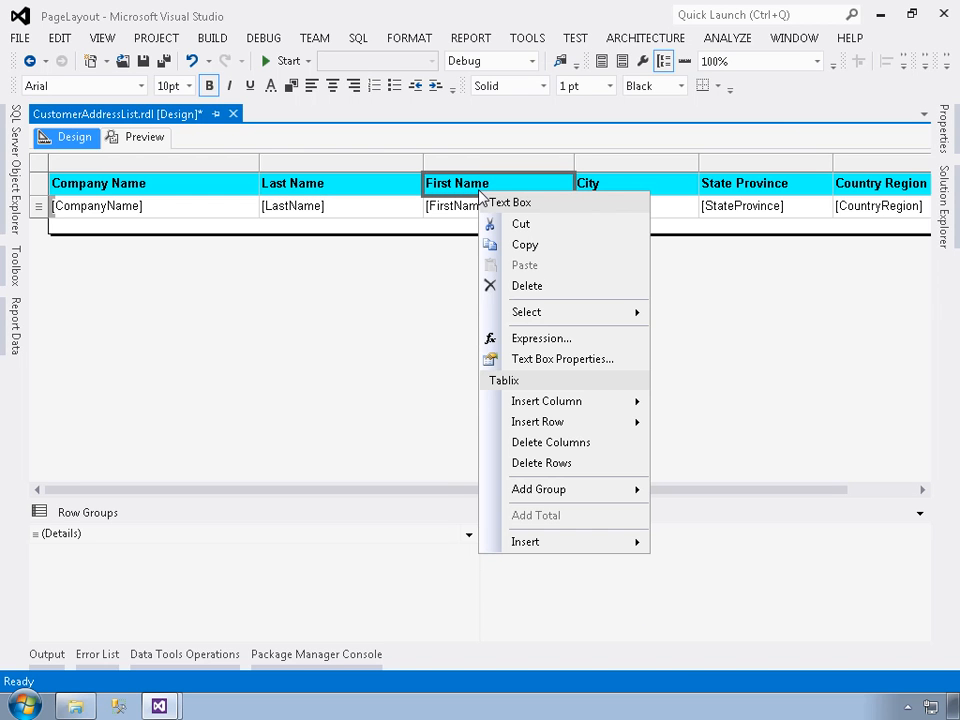
pyautogui.click(551, 359)
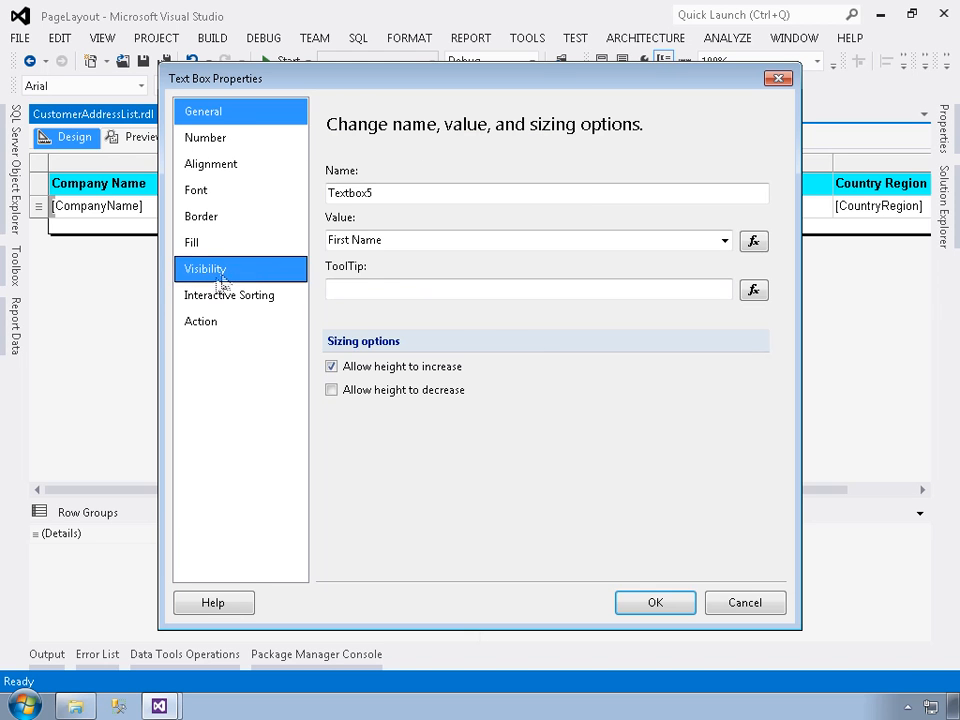
pyautogui.click(216, 297)
pyautogui.click(331, 173)
pyautogui.click(709, 333)
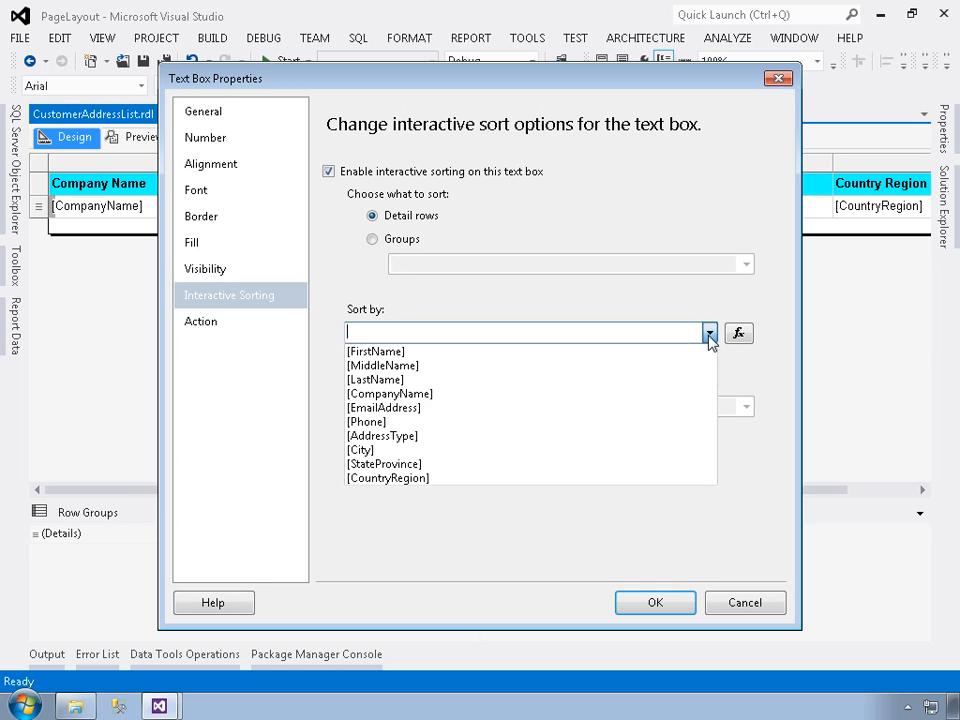
pyautogui.click(400, 352)
pyautogui.click(662, 608)
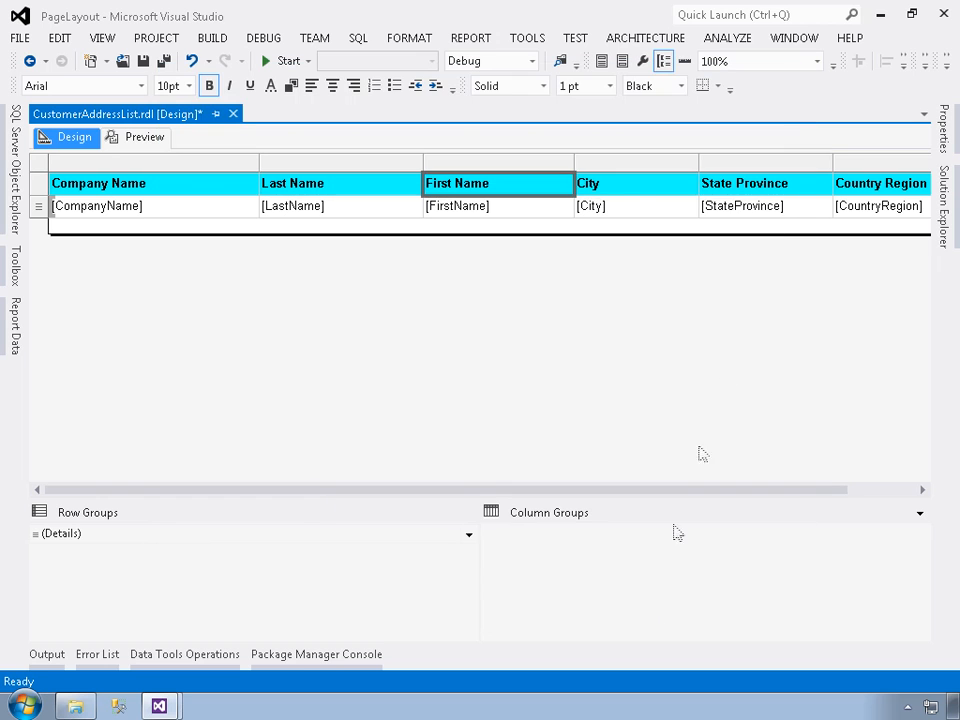
# Enable interactive sorting of detail rows on the City header text box, sorted by [City]
pyautogui.click(627, 192)
pyautogui.rightClick(627, 192)
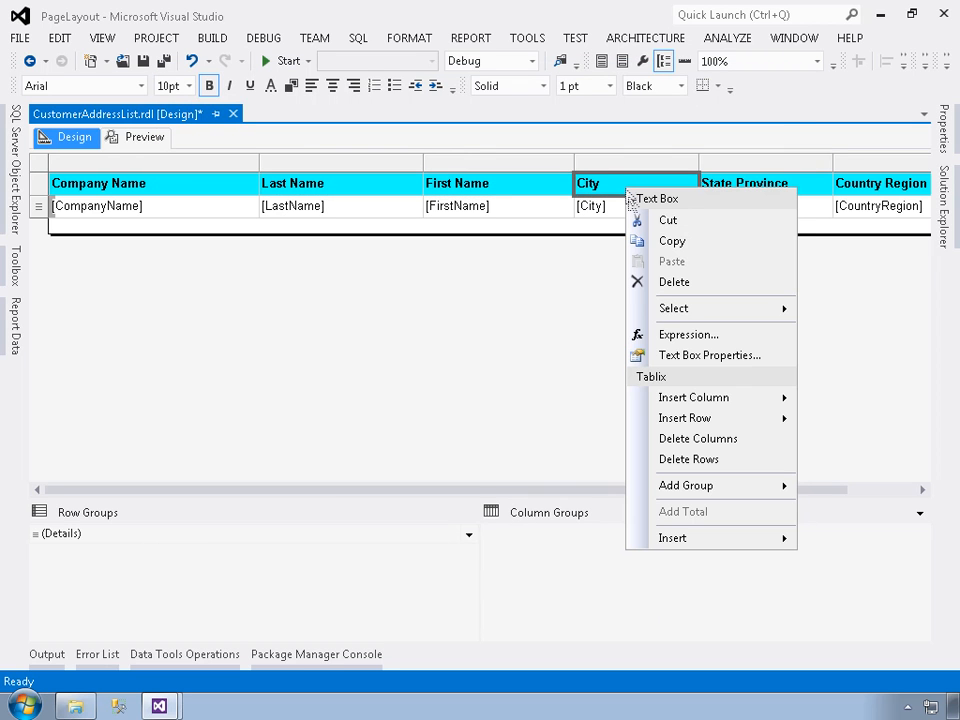
pyautogui.click(690, 355)
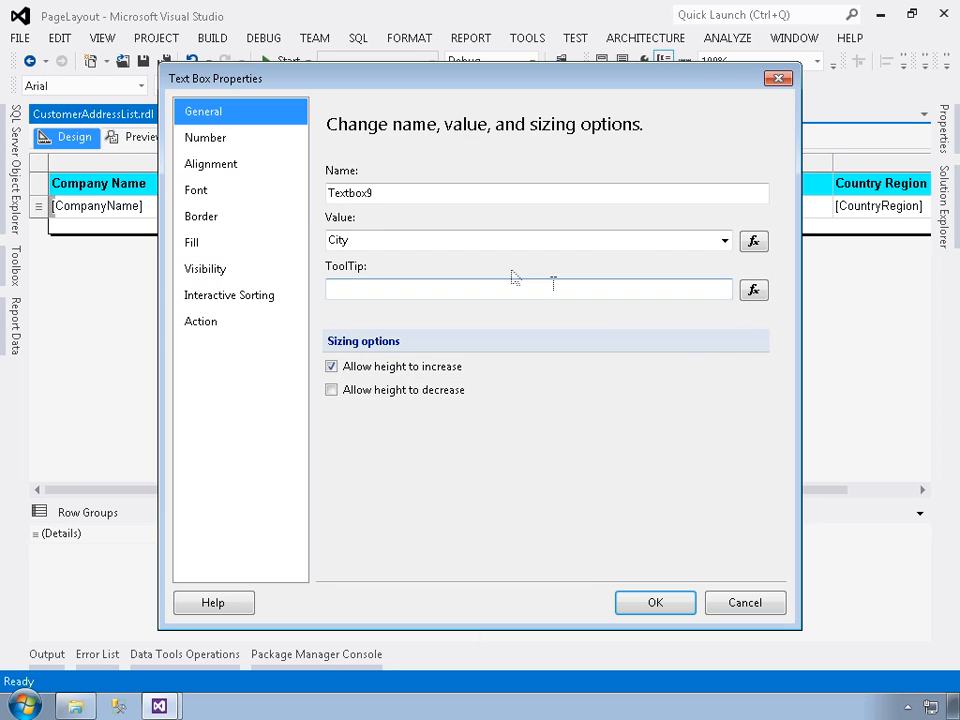
pyautogui.click(248, 296)
pyautogui.click(329, 171)
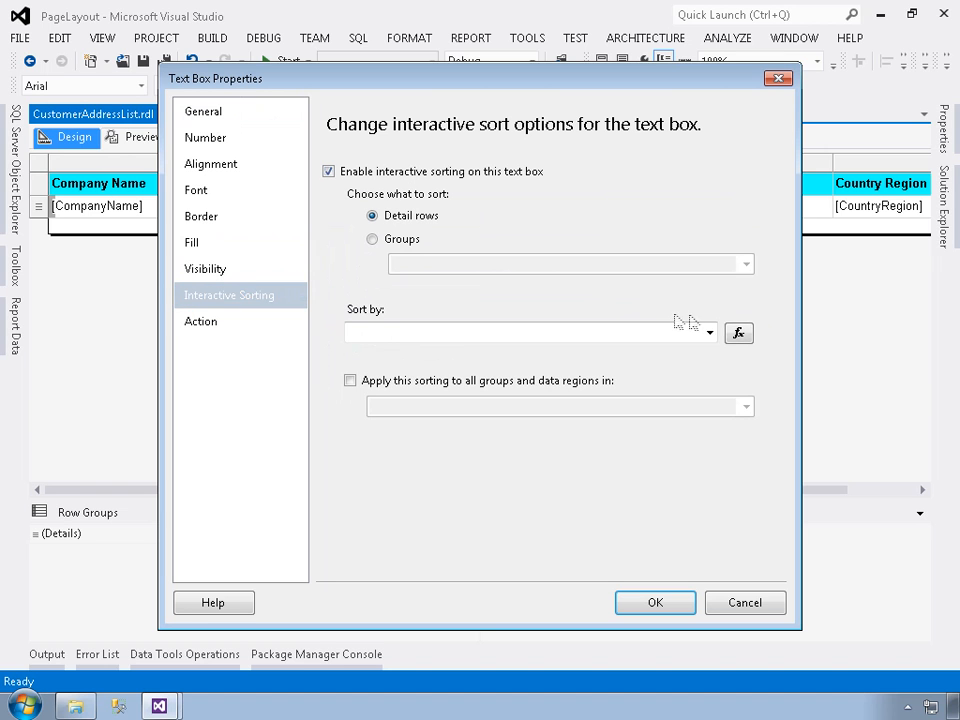
pyautogui.click(709, 333)
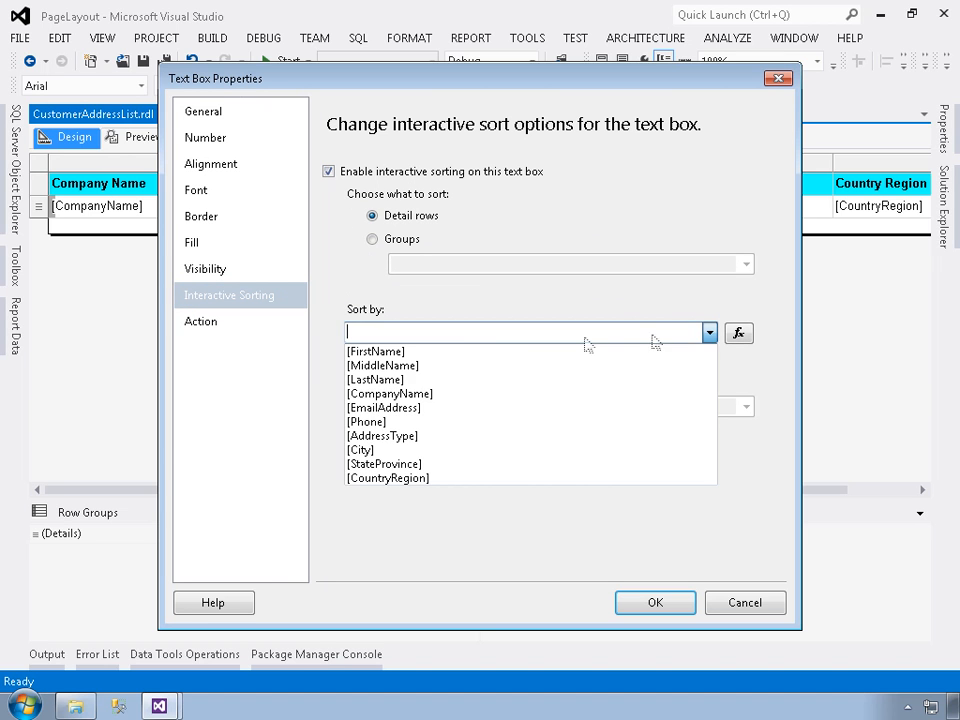
pyautogui.click(362, 450)
pyautogui.click(657, 603)
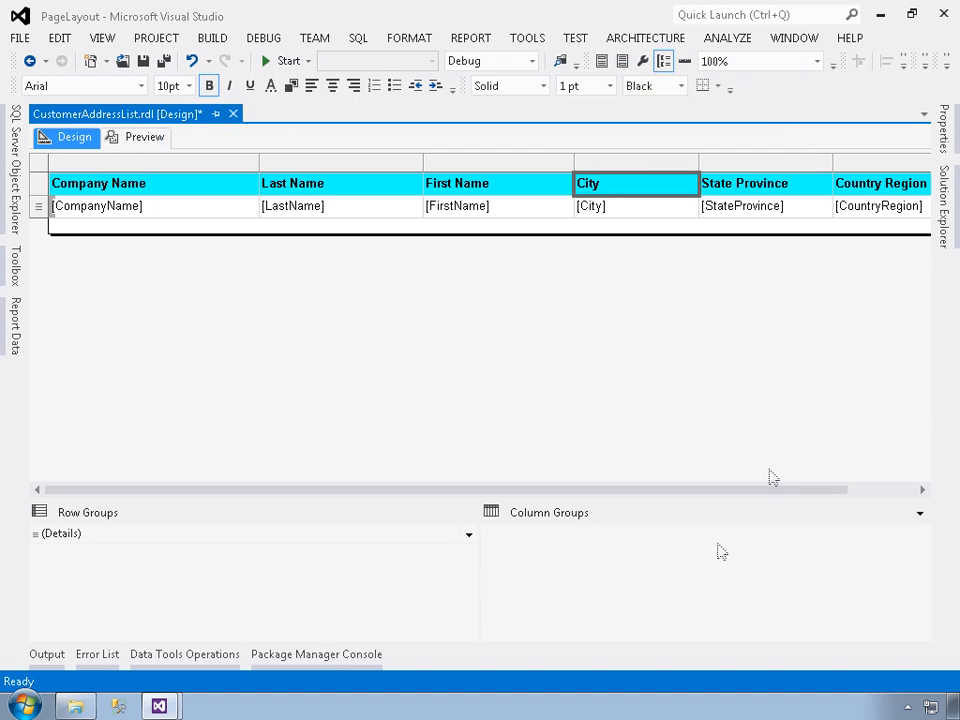
# Enable interactive sorting of detail rows on the State Province header text box, sorted by [StateProvince]
pyautogui.rightClick(717, 187)
pyautogui.click(789, 350)
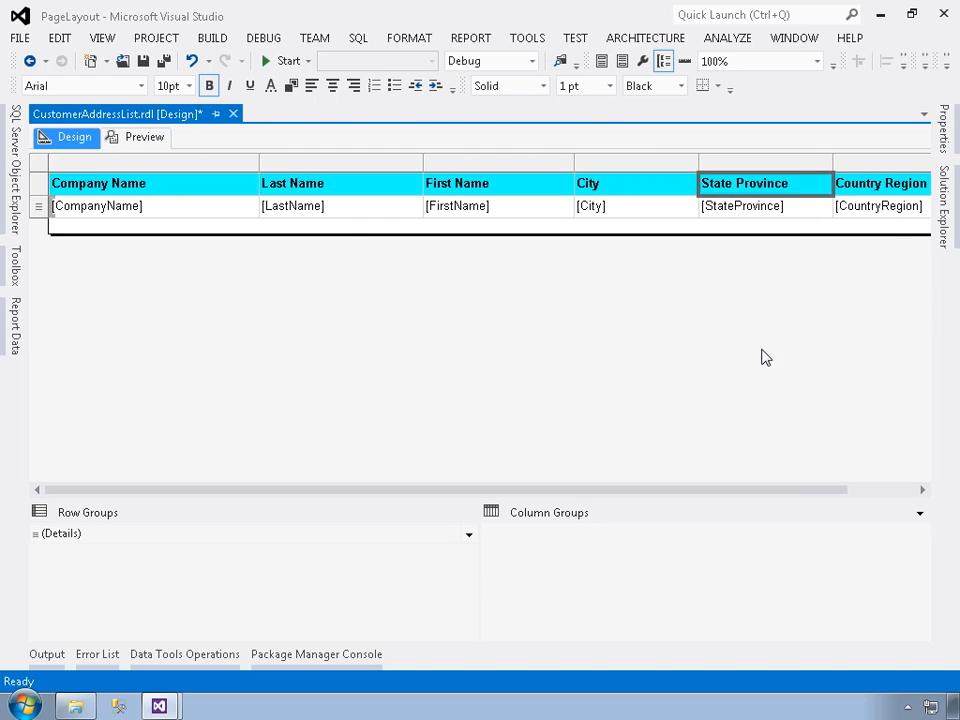
pyautogui.click(240, 298)
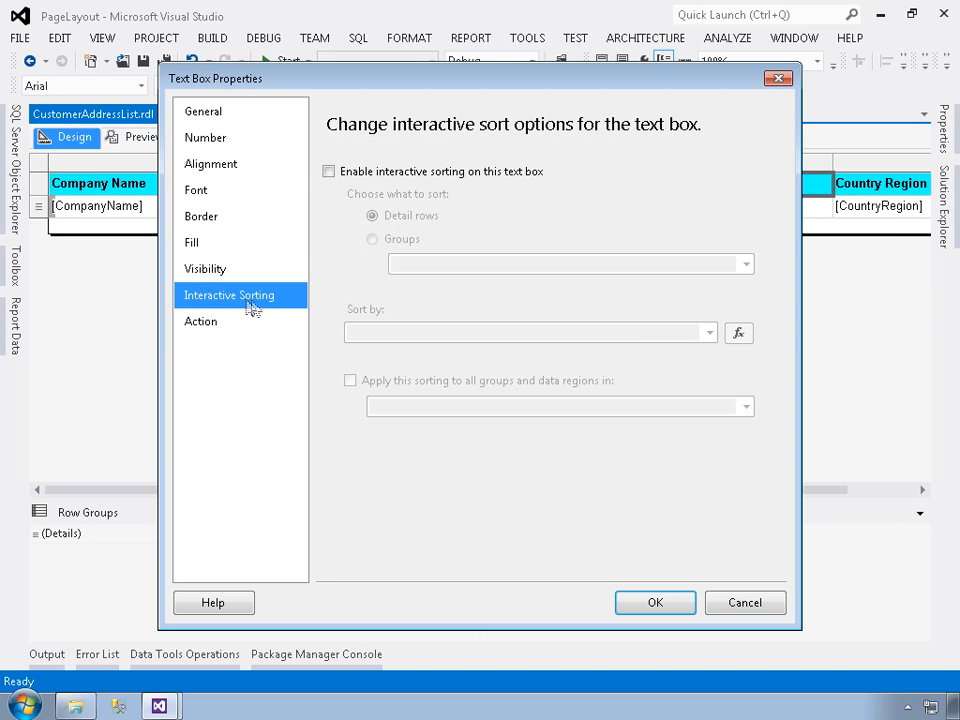
pyautogui.click(381, 177)
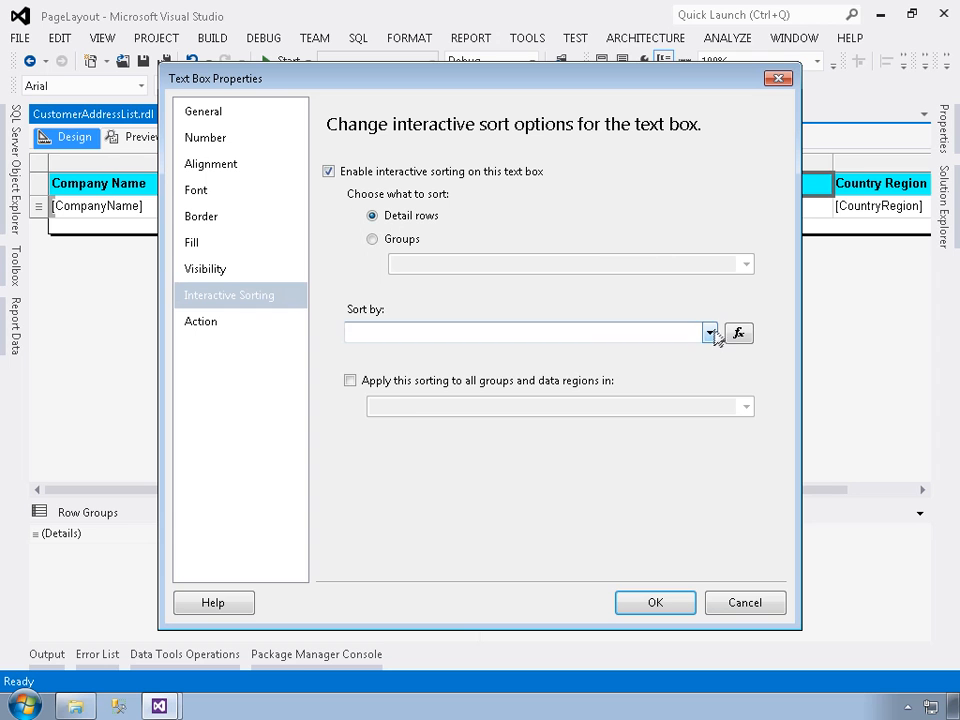
pyautogui.click(709, 333)
pyautogui.click(470, 464)
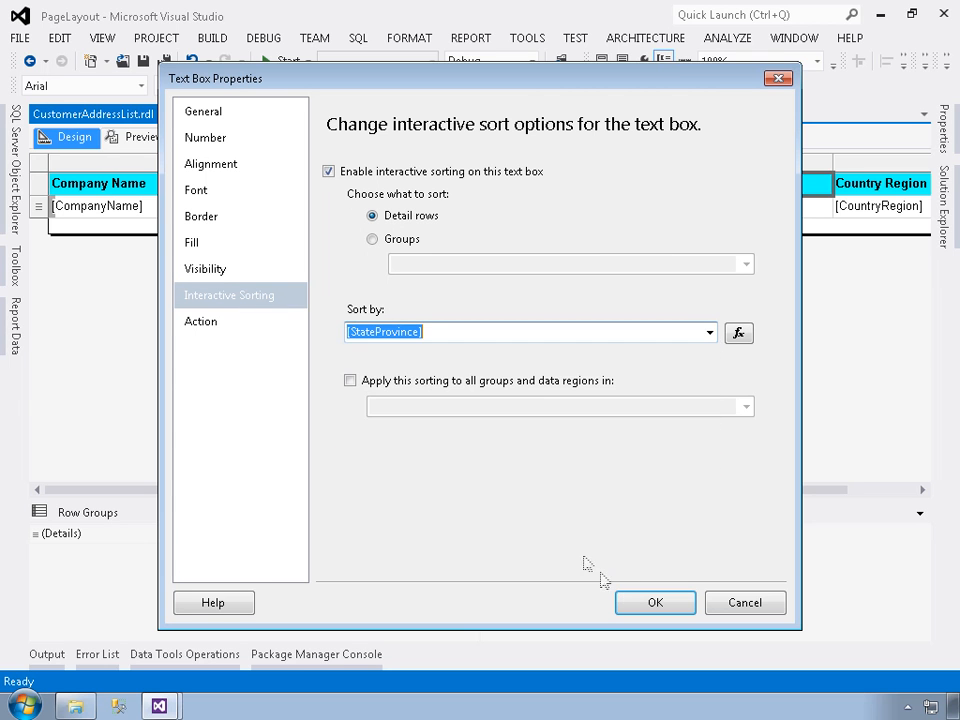
pyautogui.click(650, 602)
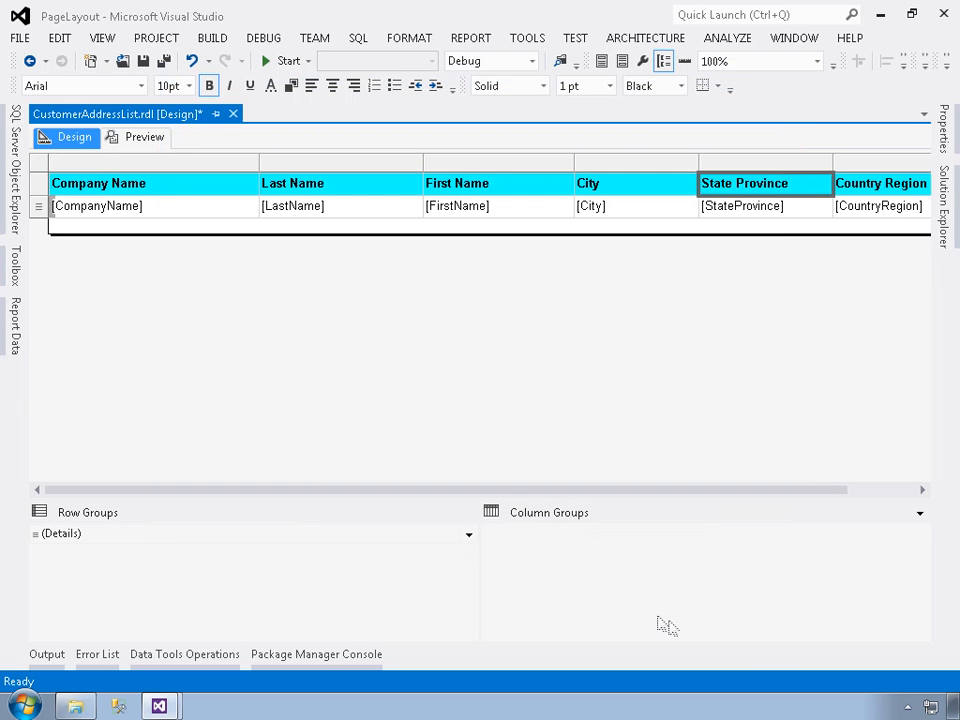
# Enable interactive sorting of detail rows on the Country Region header text box, sorted by [CountryRegion]
pyautogui.click(881, 490)
pyautogui.click(791, 194)
pyautogui.rightClick(789, 185)
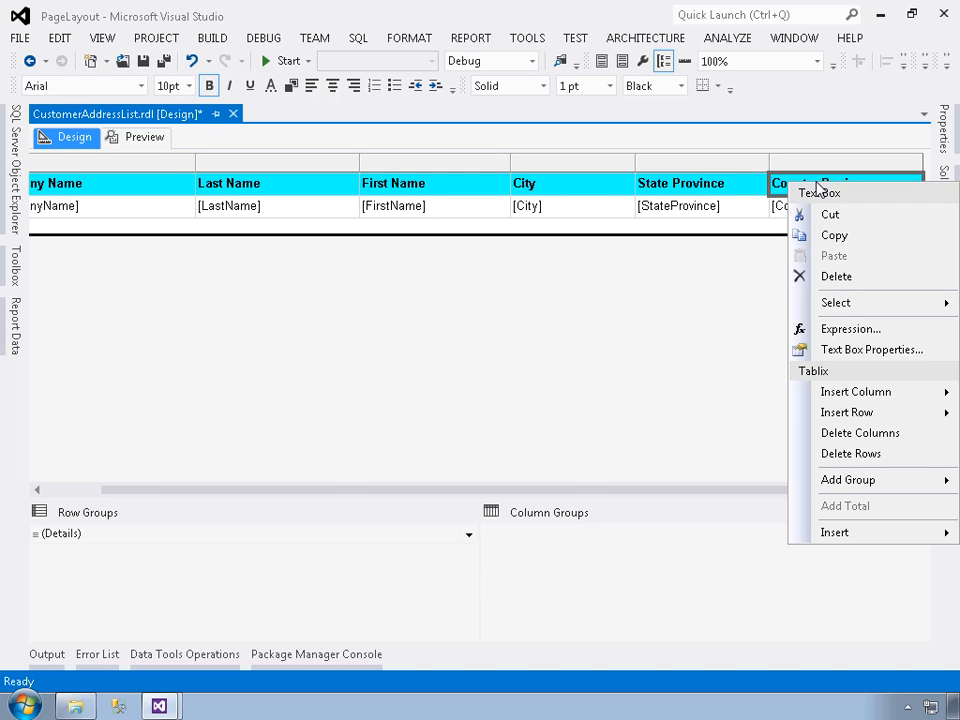
pyautogui.click(848, 352)
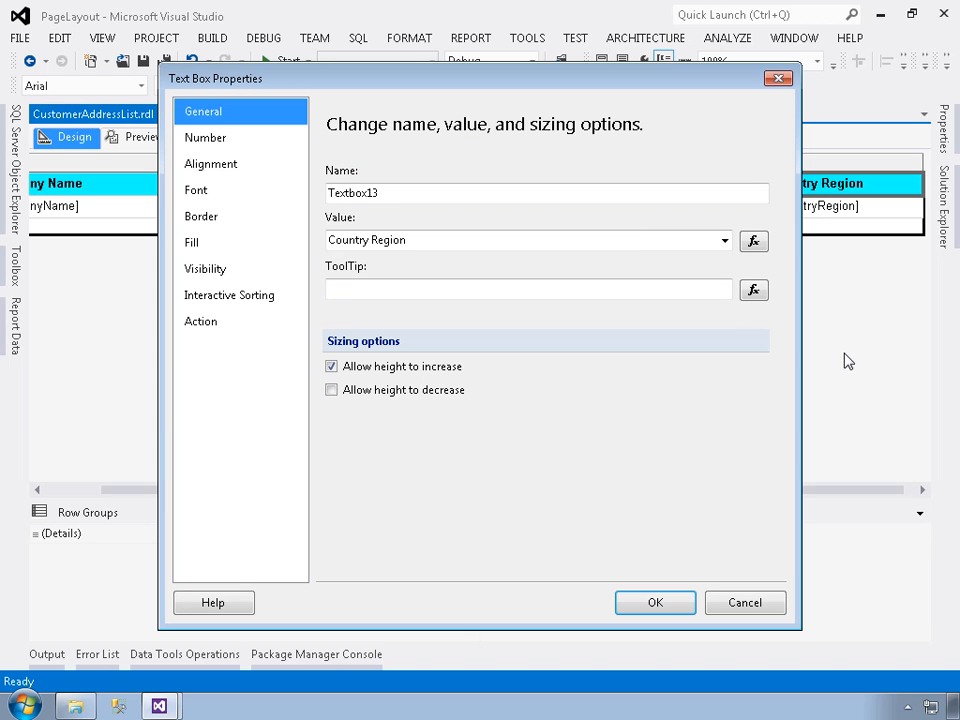
pyautogui.click(252, 296)
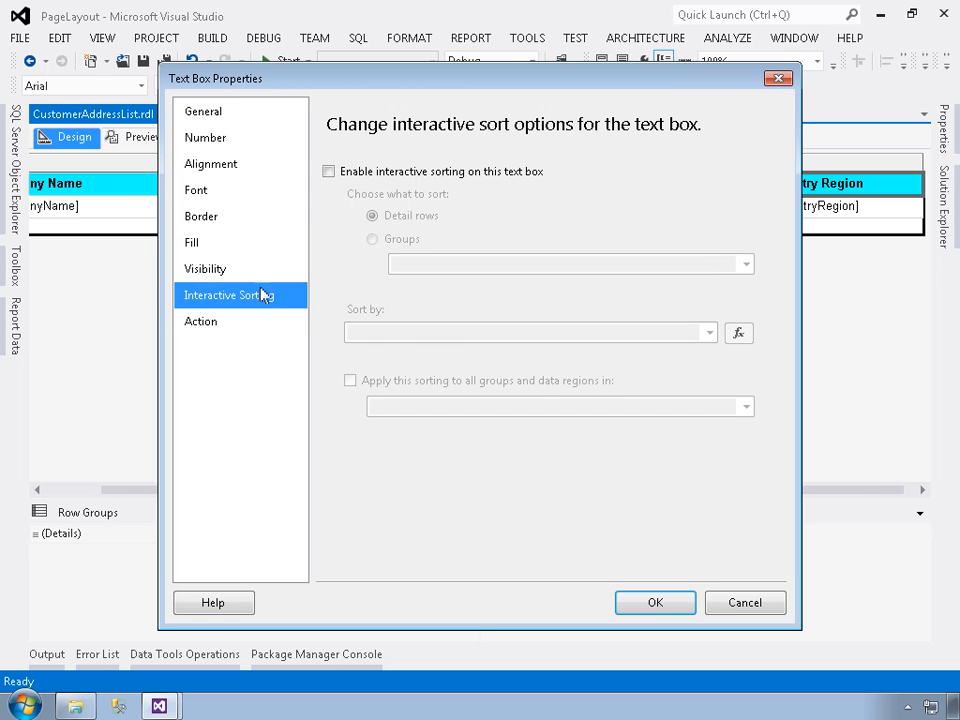
pyautogui.click(329, 172)
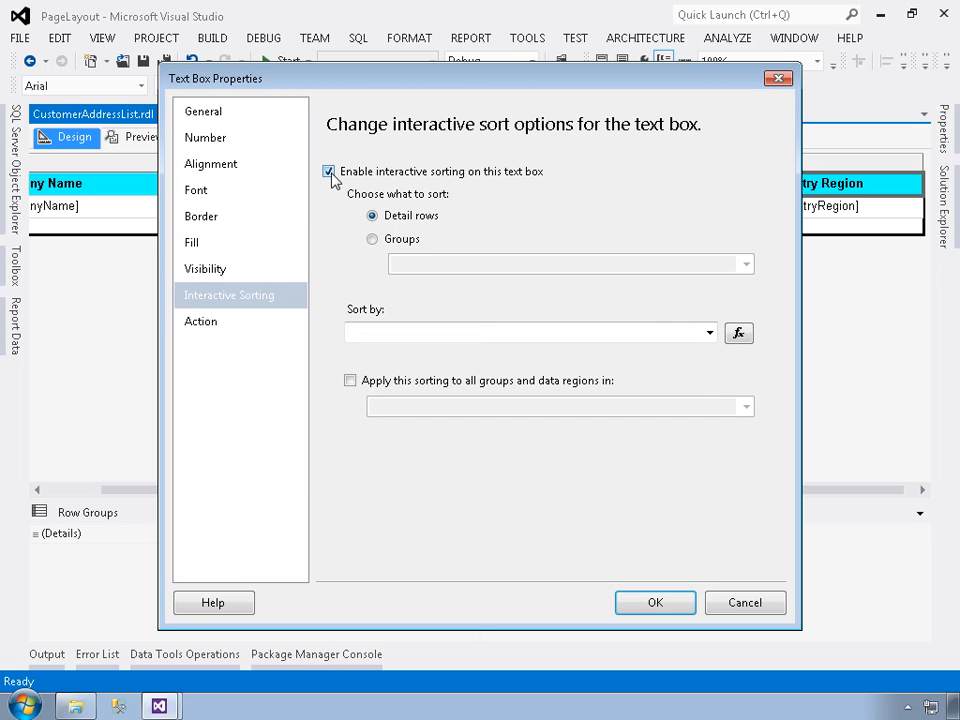
pyautogui.click(711, 340)
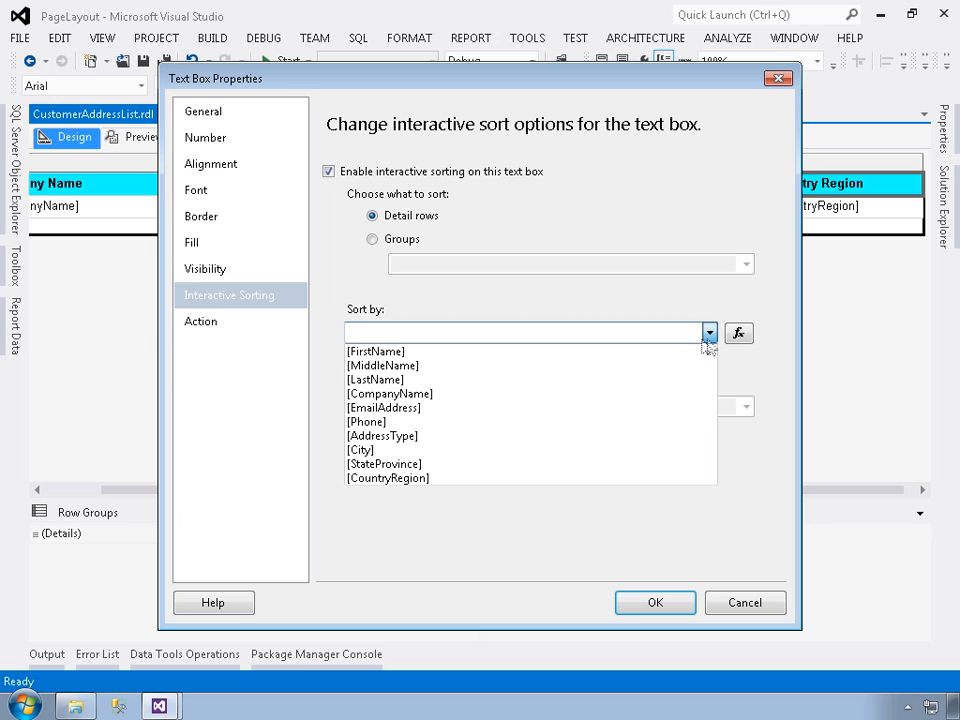
pyautogui.click(444, 482)
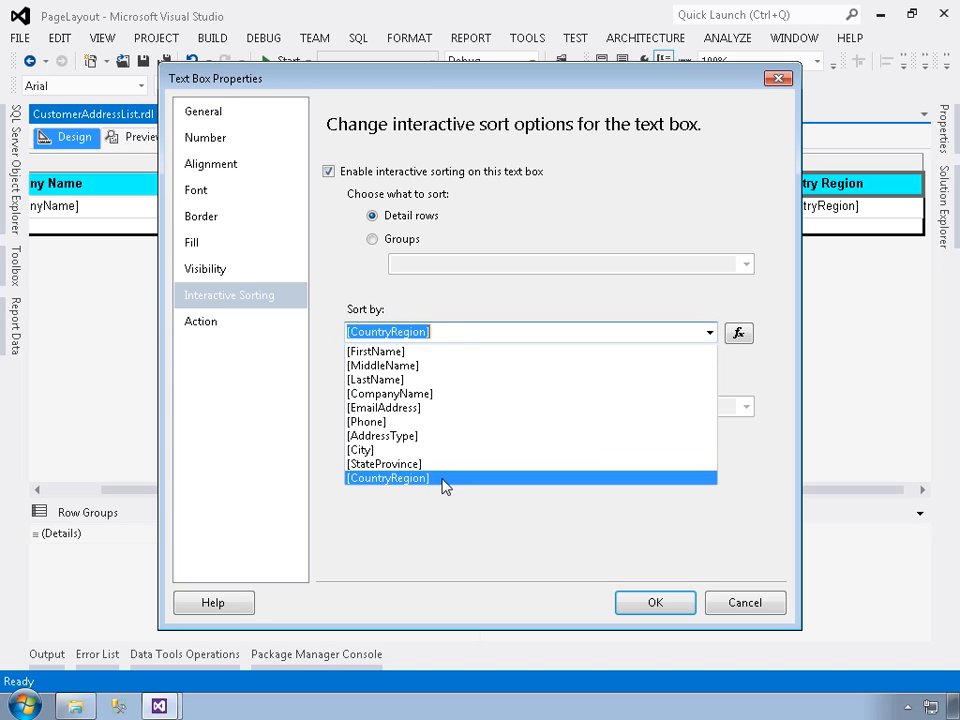
pyautogui.click(444, 480)
pyautogui.click(632, 602)
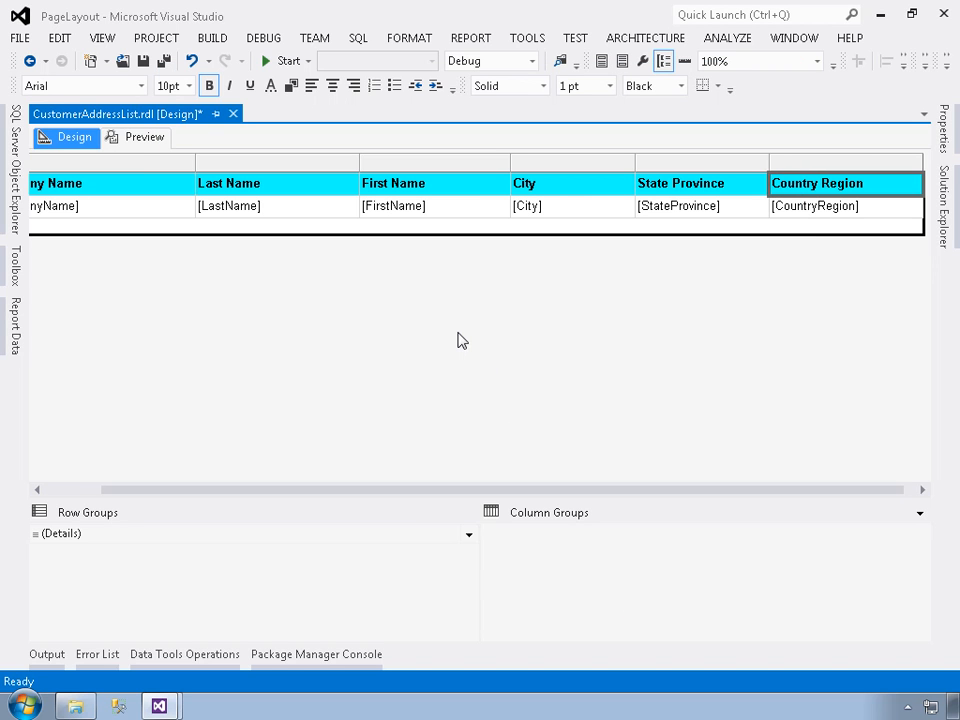
# Preview the report and test sorting its rows by Company Name, Last Name and First Name, each through to descending order
pyautogui.click(87, 490)
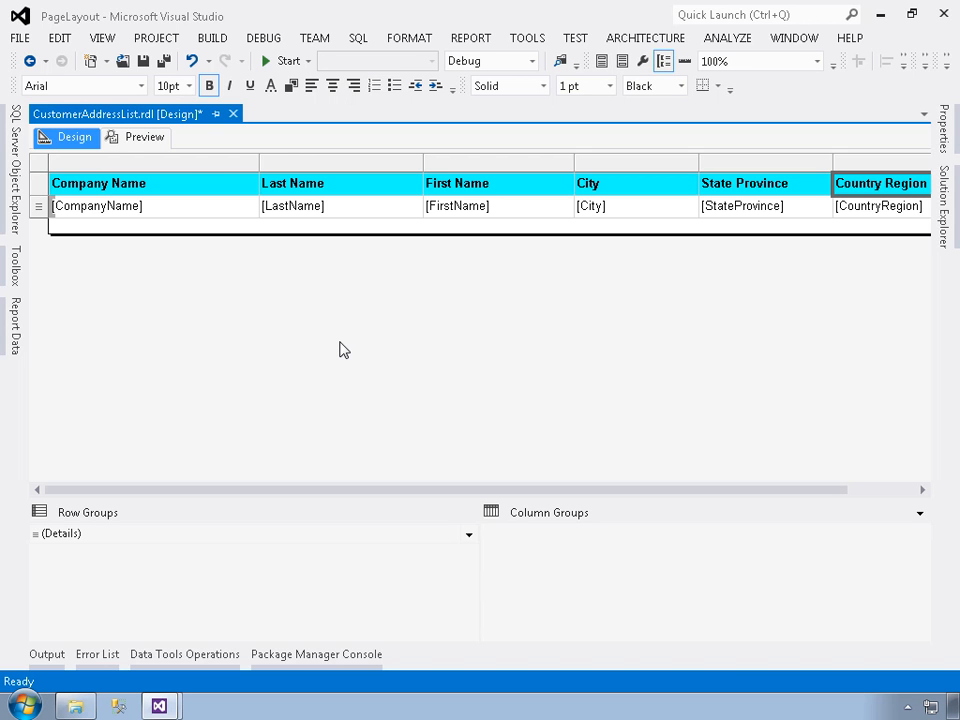
pyautogui.click(128, 140)
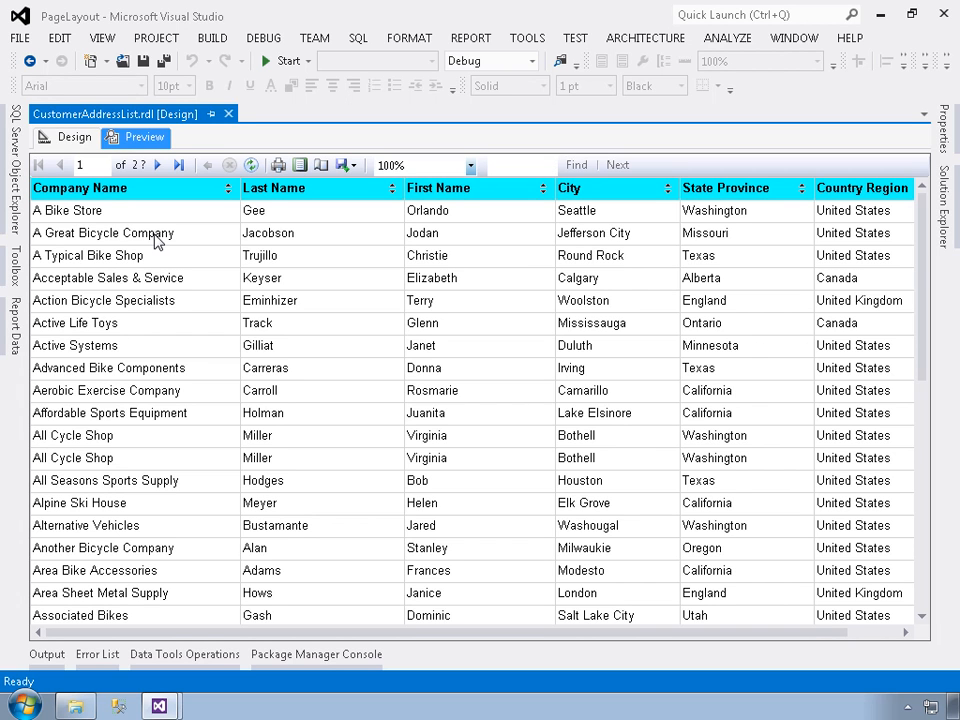
pyautogui.click(229, 190)
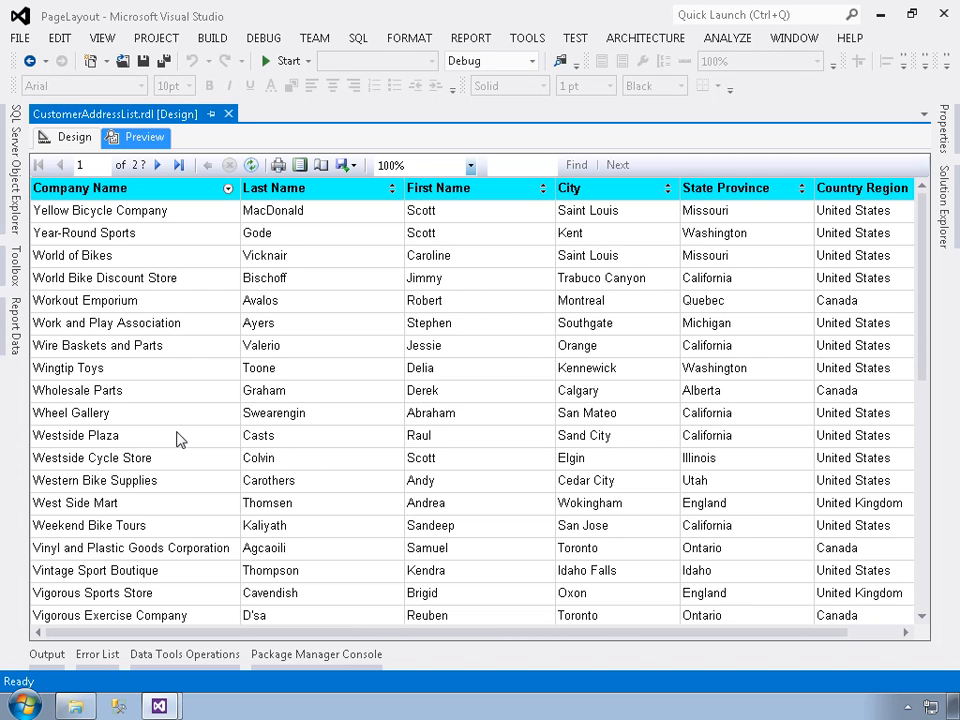
pyautogui.click(392, 189)
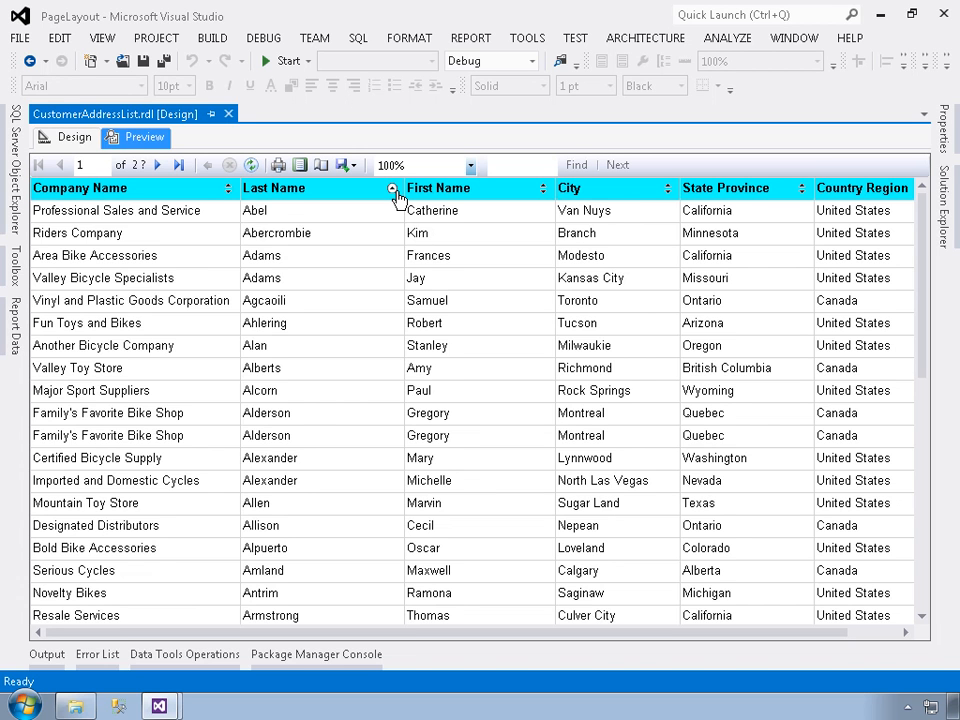
pyautogui.click(393, 190)
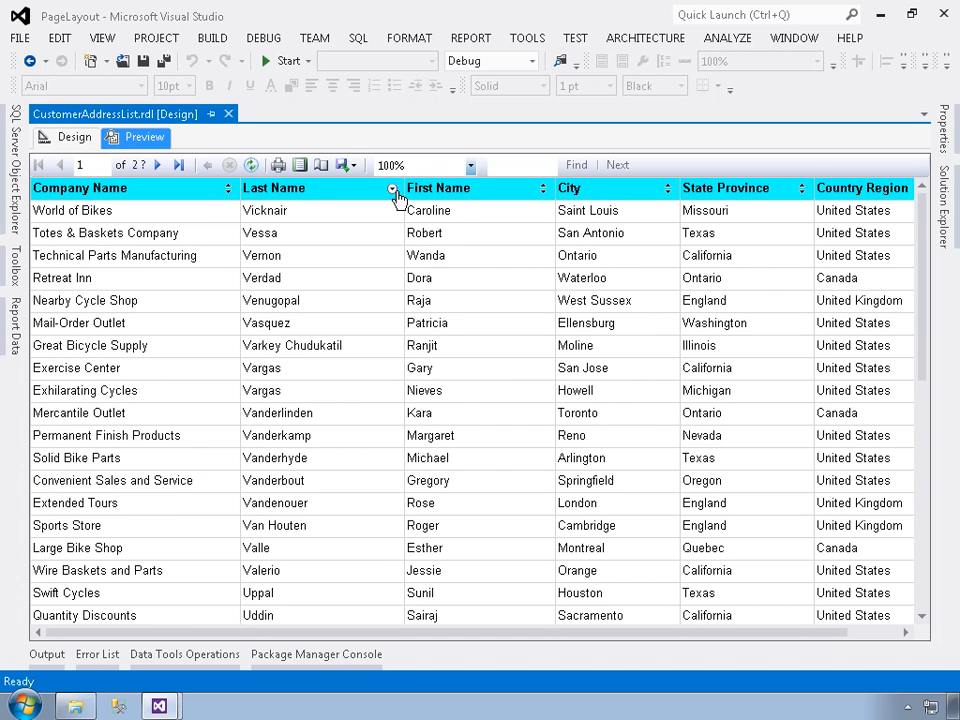
pyautogui.click(544, 190)
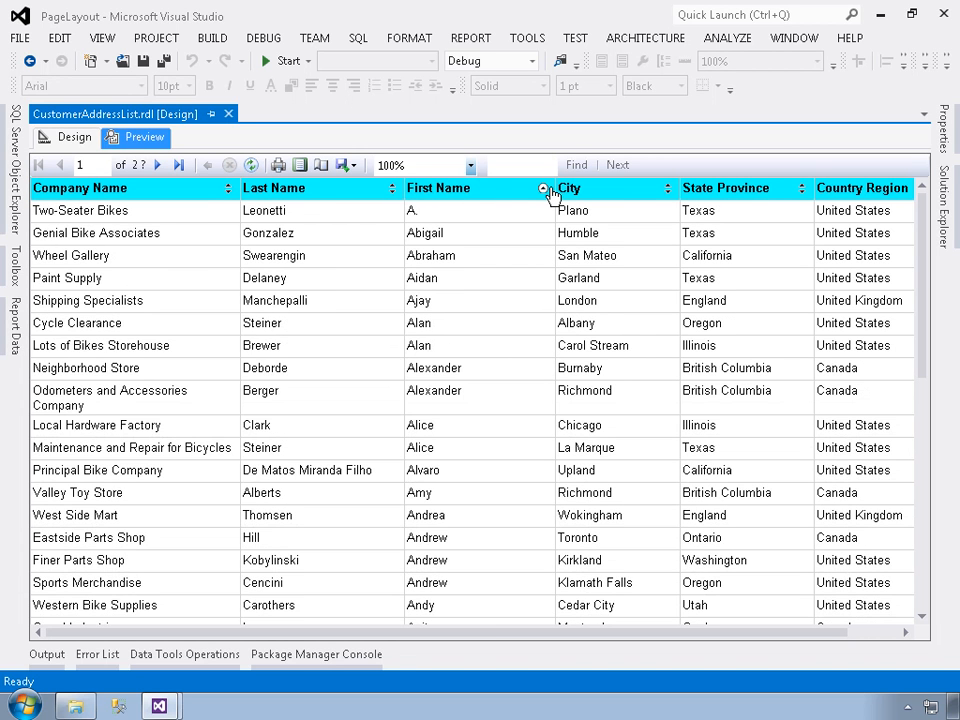
pyautogui.click(545, 189)
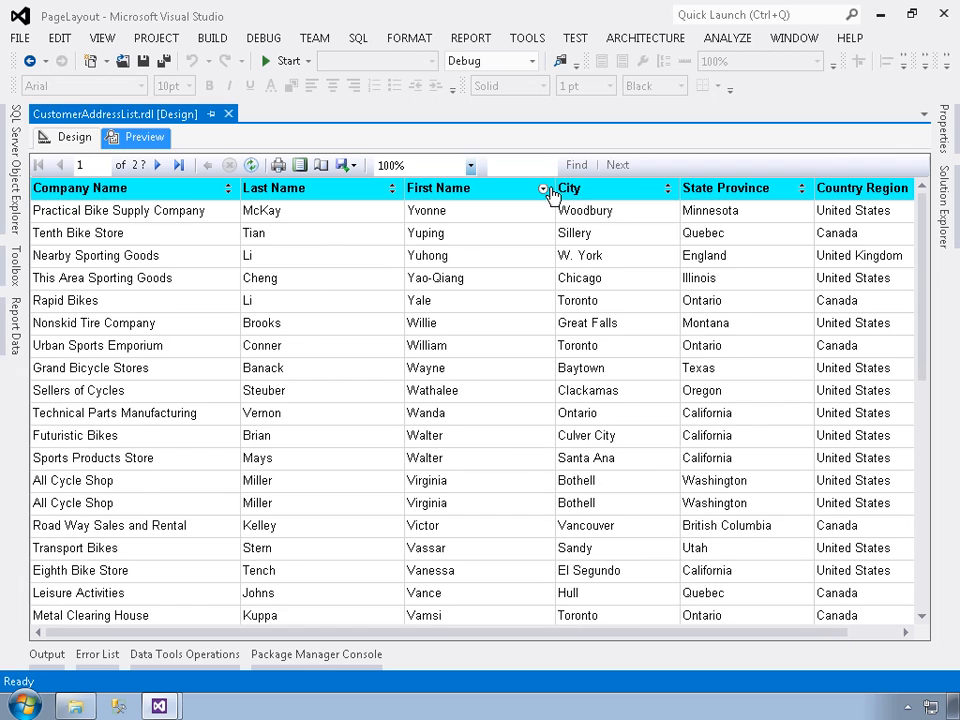
# Test sorting the previewed rows by City and State Province in descending order, and by Country Region in ascending order
pyautogui.click(668, 190)
pyautogui.click(668, 190)
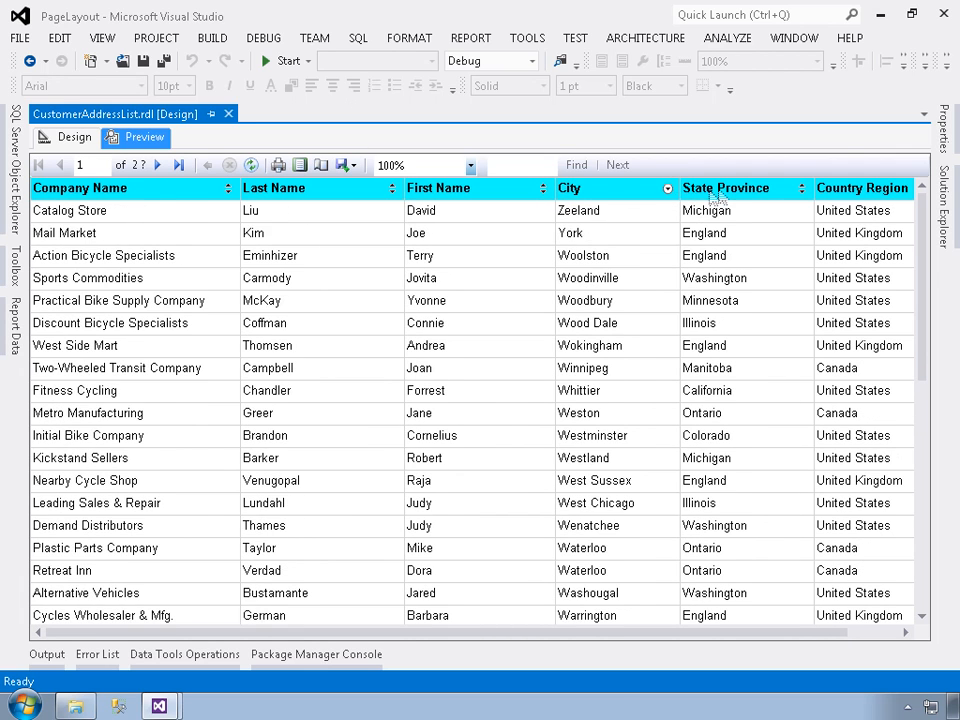
pyautogui.click(802, 190)
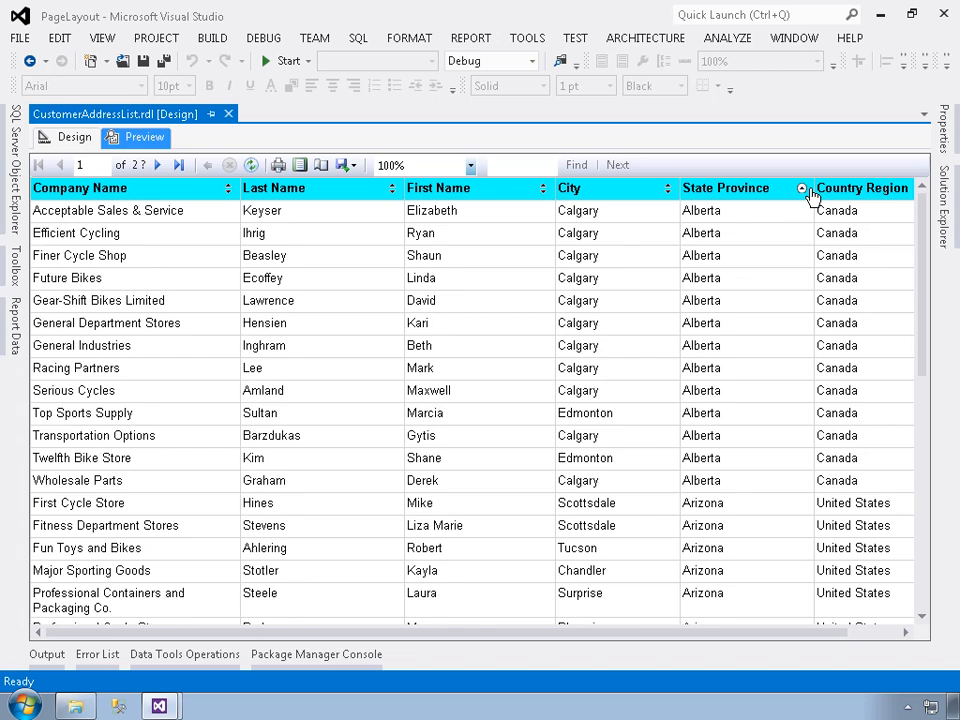
pyautogui.click(802, 190)
pyautogui.click(859, 633)
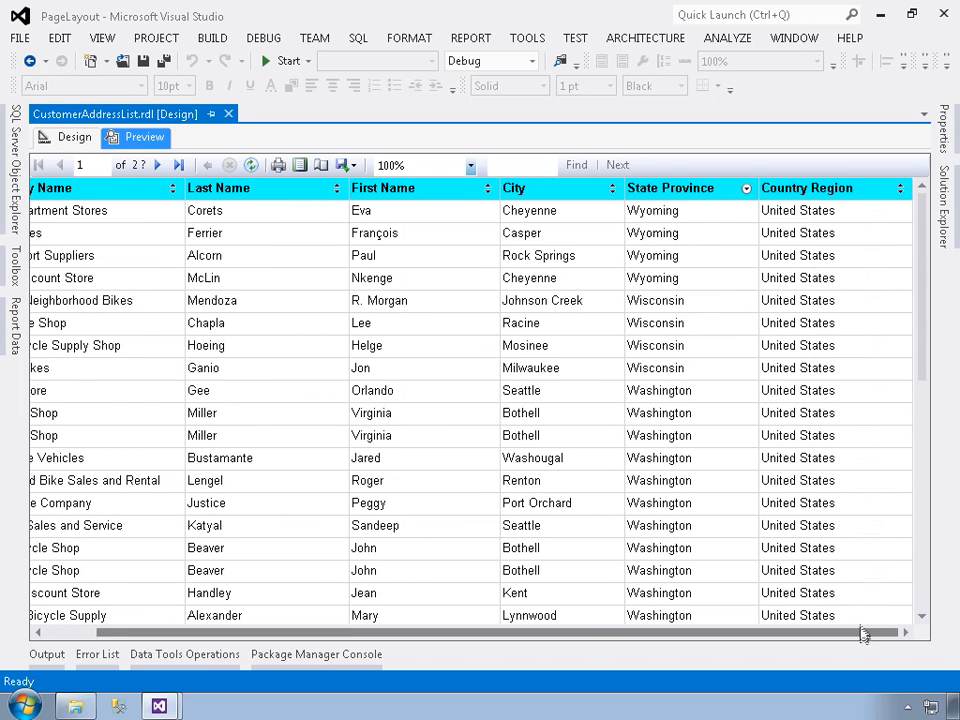
pyautogui.click(906, 195)
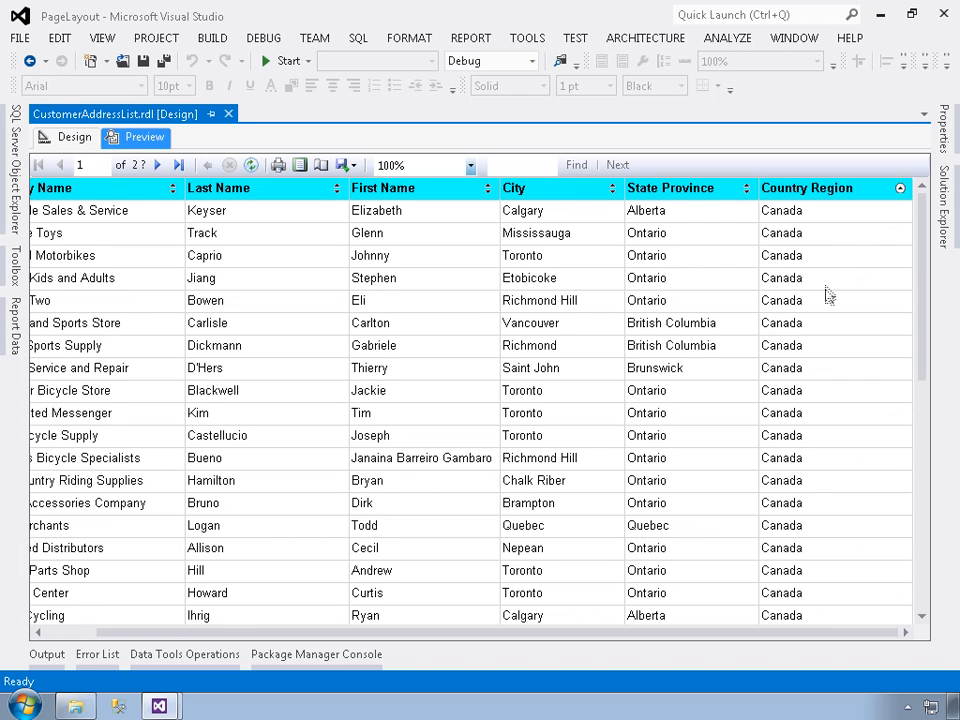
pyautogui.click(64, 634)
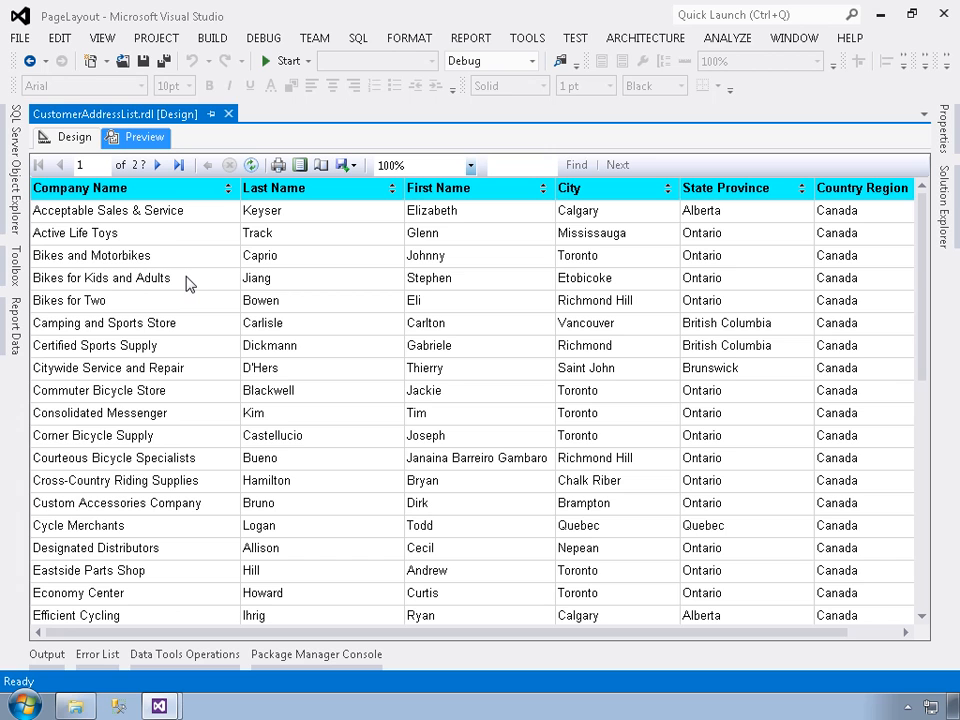
# Return the report to design view, then open CustomerAddressListGrouped.rdl from the project's reports and preview it
pyautogui.click(64, 137)
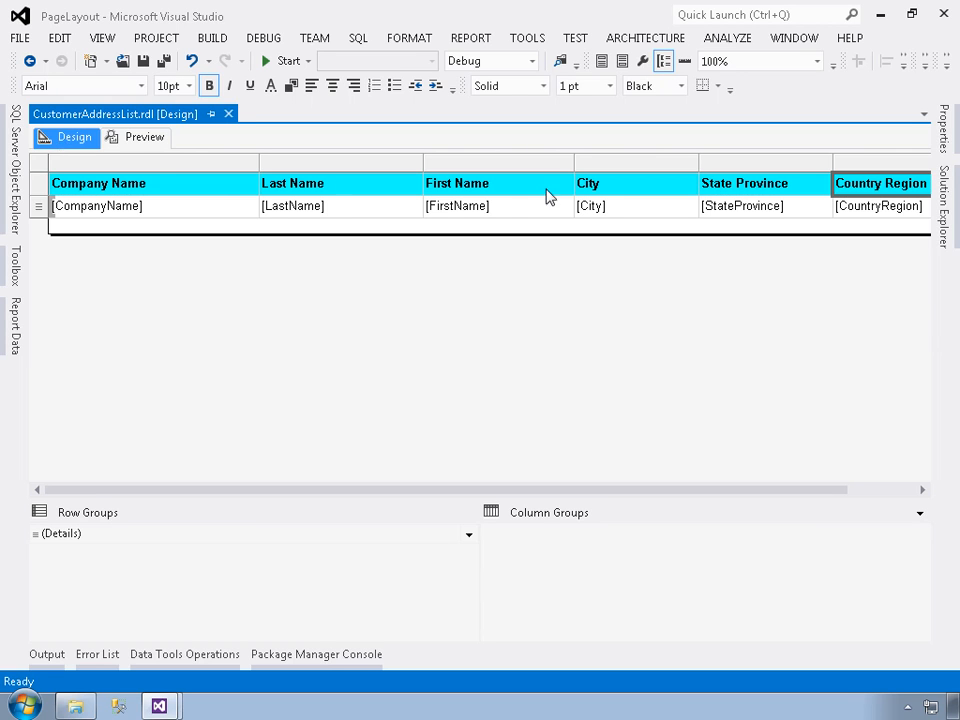
pyautogui.click(944, 208)
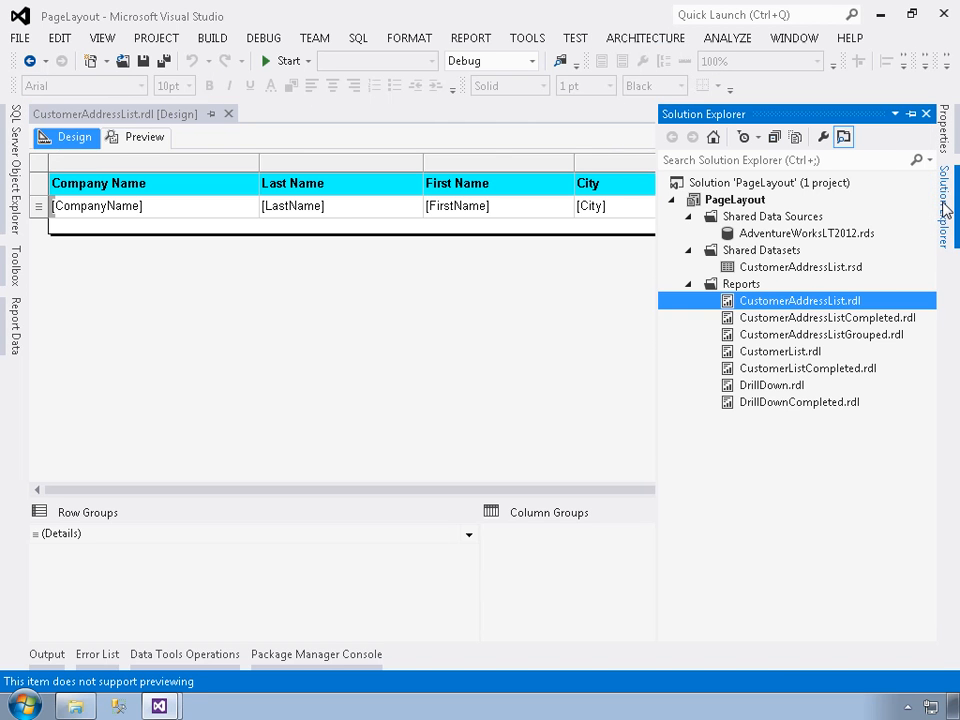
pyautogui.click(841, 336)
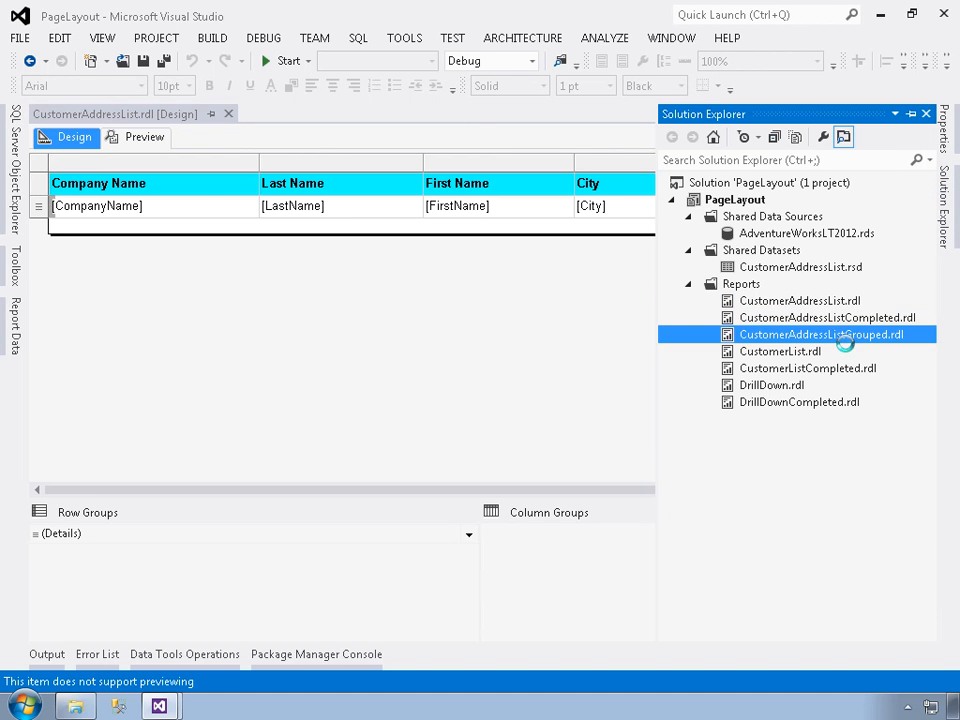
pyautogui.doubleClick(840, 335)
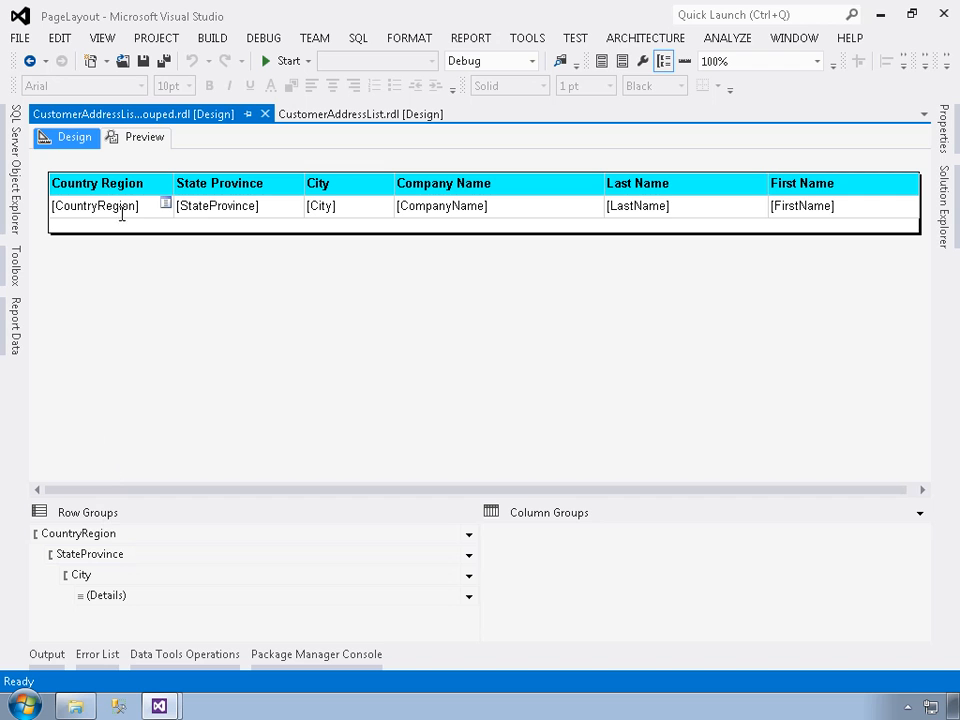
pyautogui.click(133, 141)
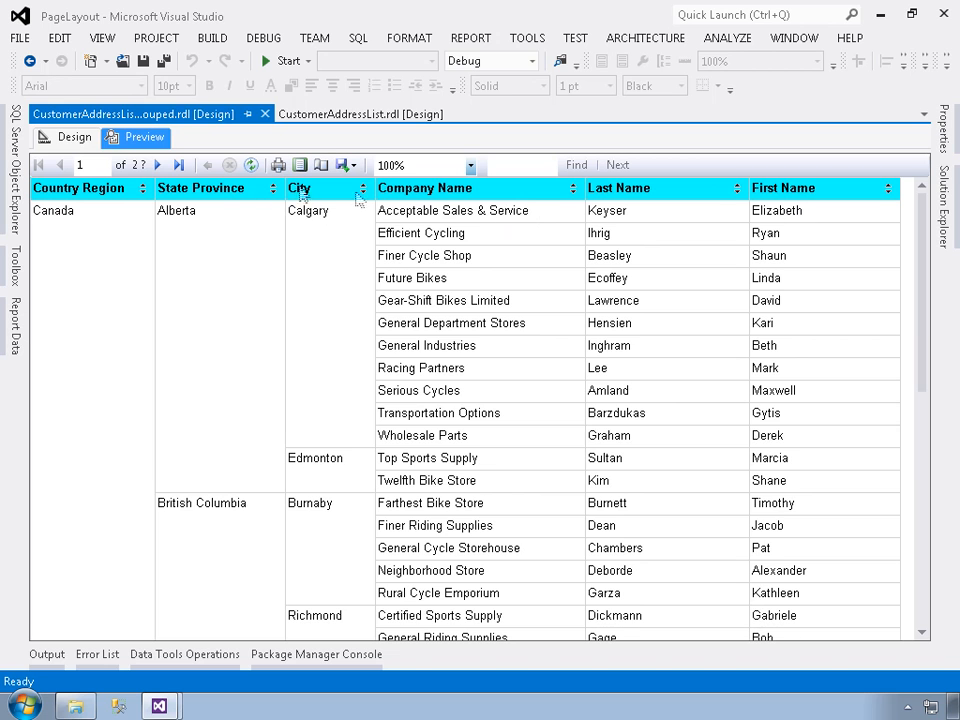
# Return the grouped report to design view and inspect the interactive sorting settings of the Country Region header text box
pyautogui.click(68, 140)
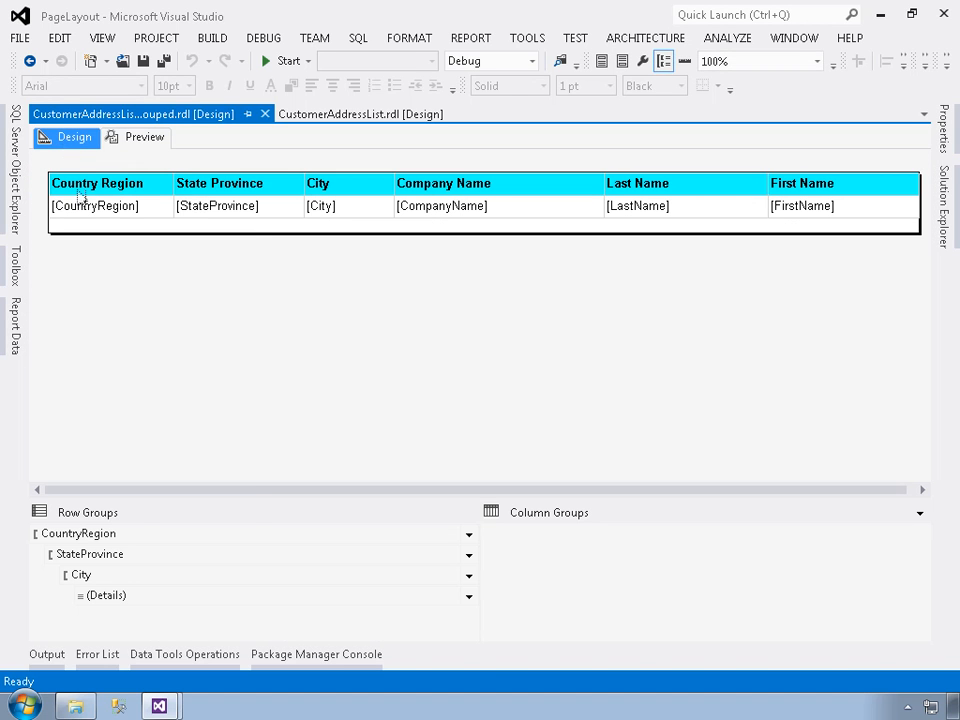
pyautogui.rightClick(84, 189)
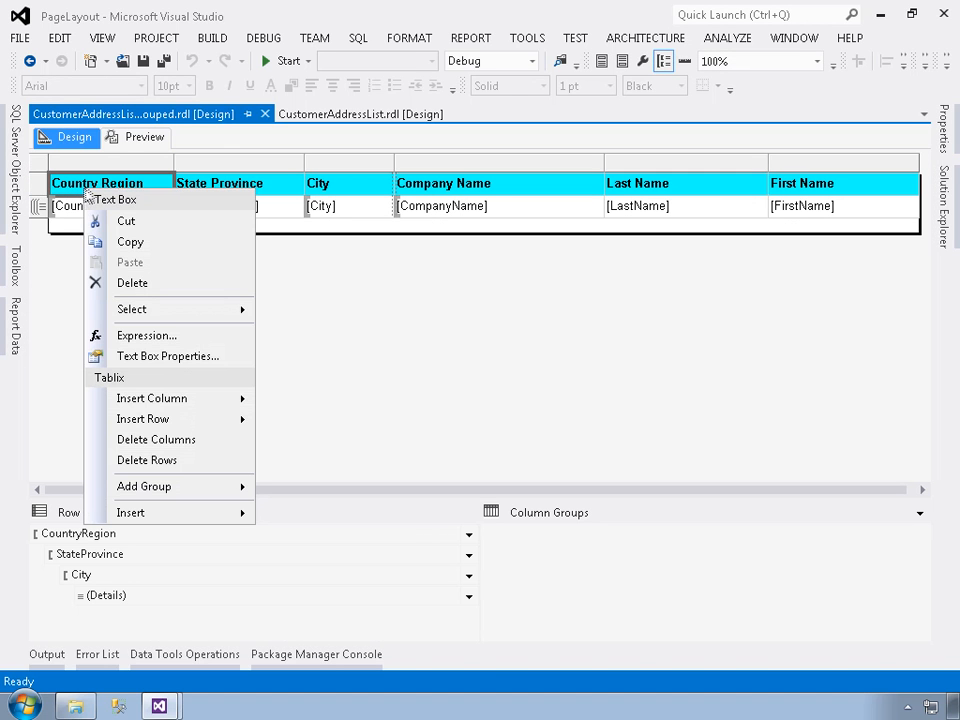
pyautogui.click(165, 368)
pyautogui.click(205, 300)
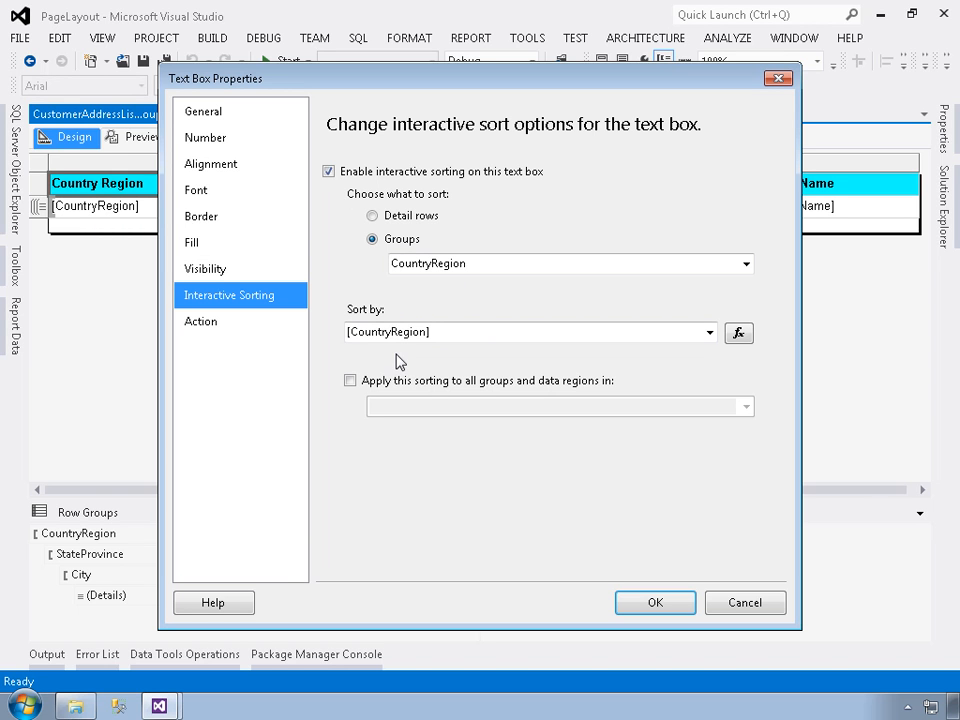
pyautogui.click(690, 601)
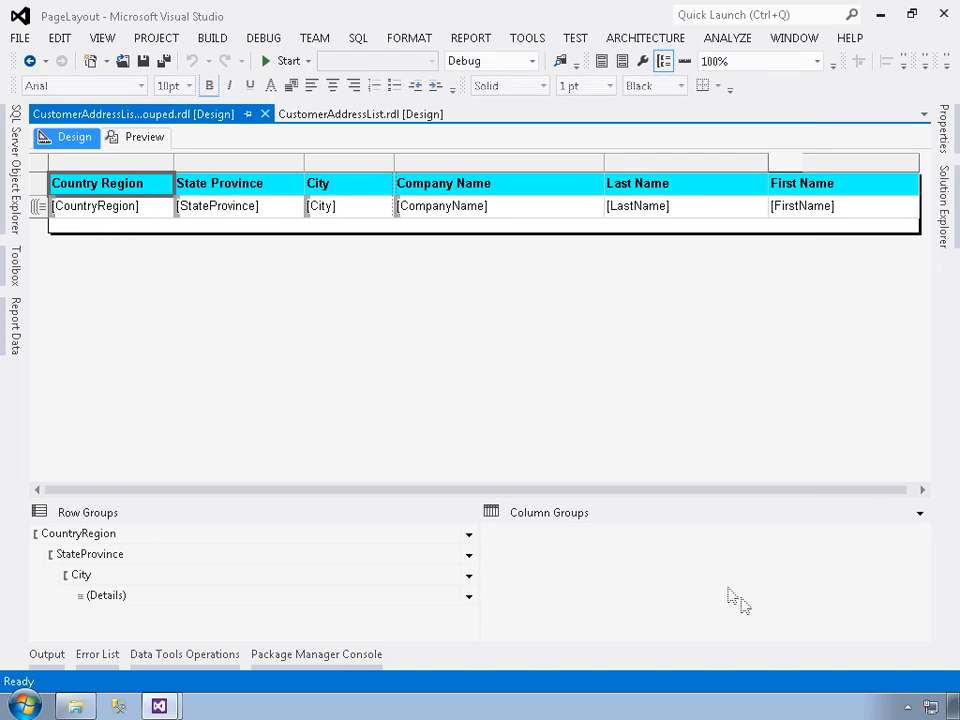
# Inspect the interactive sorting settings of the State Province header text box and close them without changes
pyautogui.rightClick(206, 186)
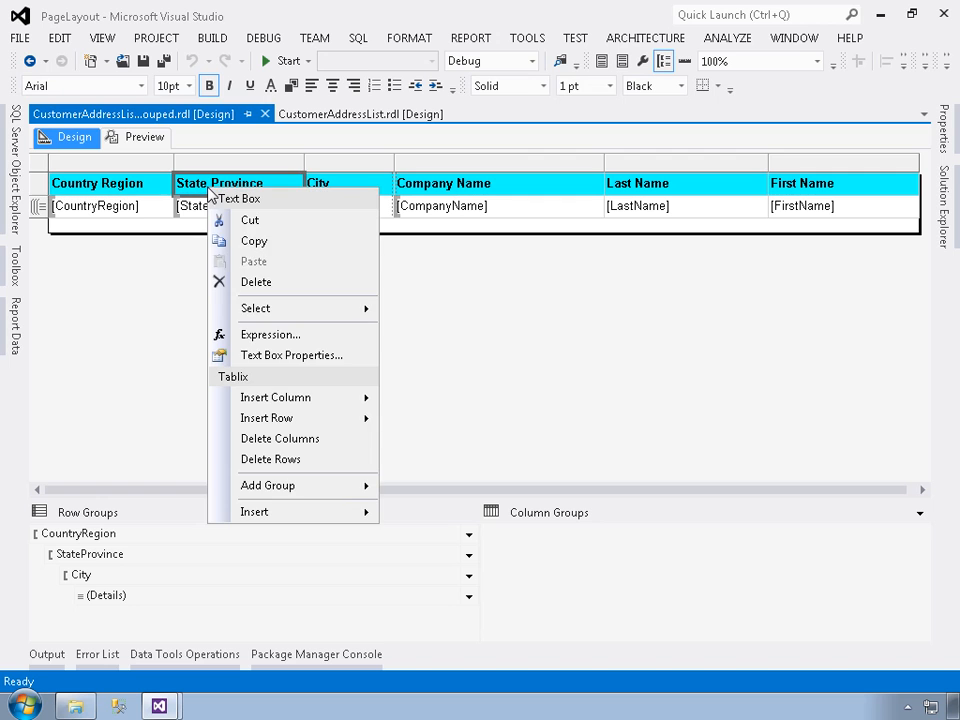
pyautogui.click(259, 357)
pyautogui.click(223, 300)
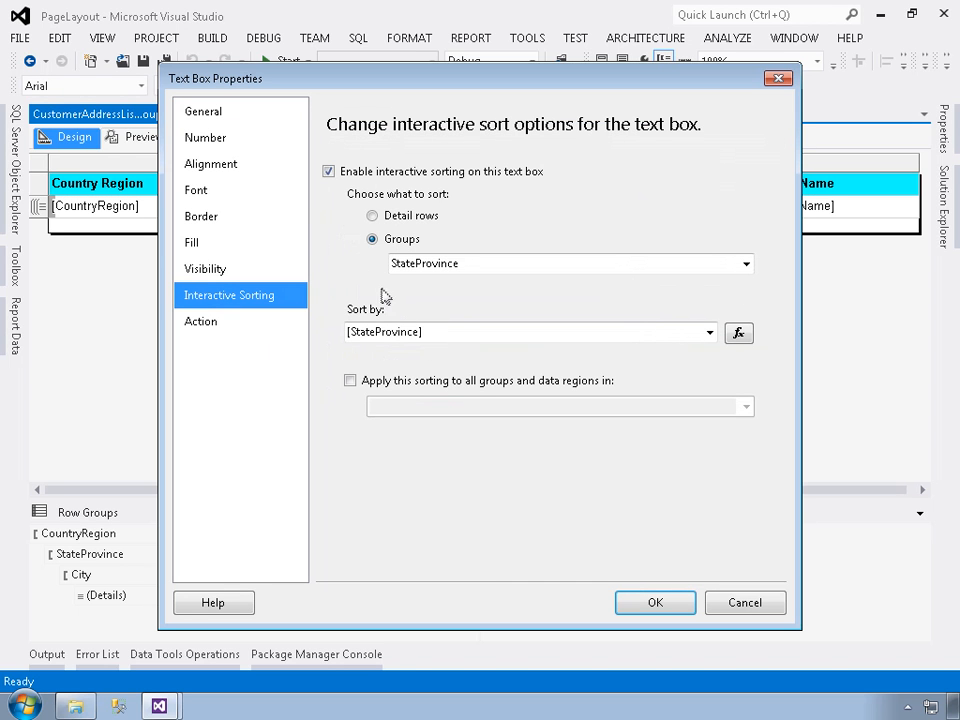
pyautogui.click(745, 604)
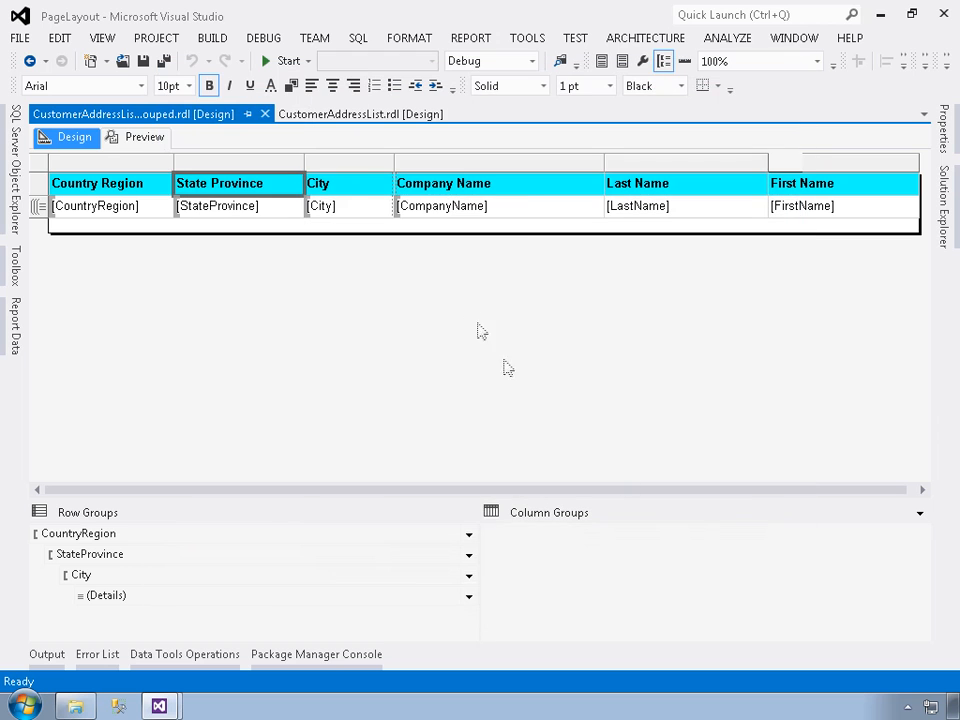
# Inspect the interactive sorting settings of the City header text box and close them without changes
pyautogui.rightClick(363, 189)
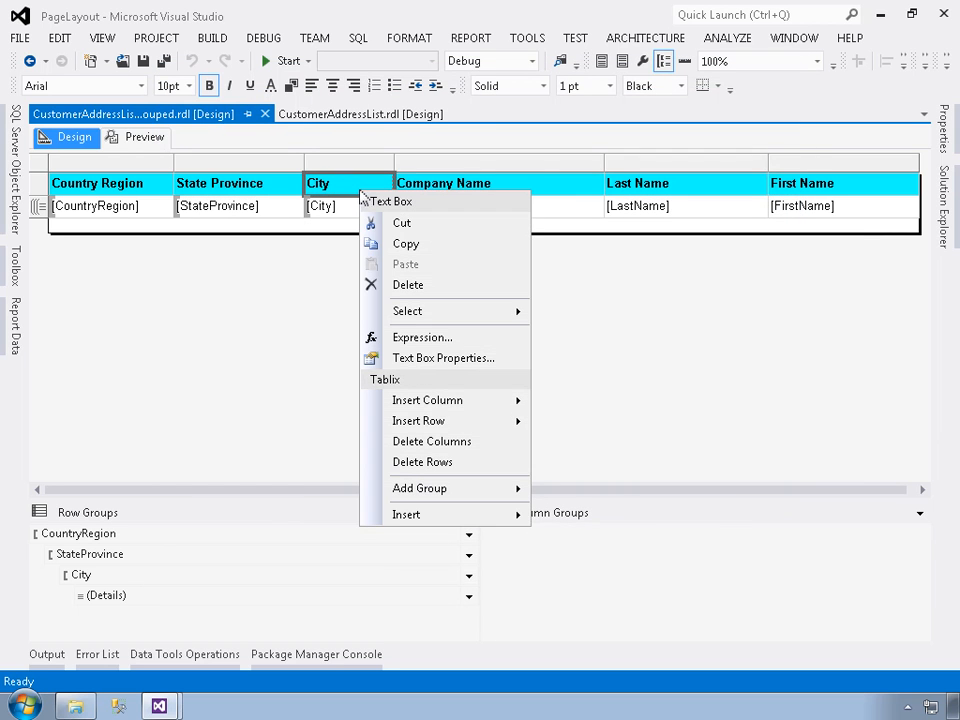
pyautogui.click(424, 358)
pyautogui.click(216, 244)
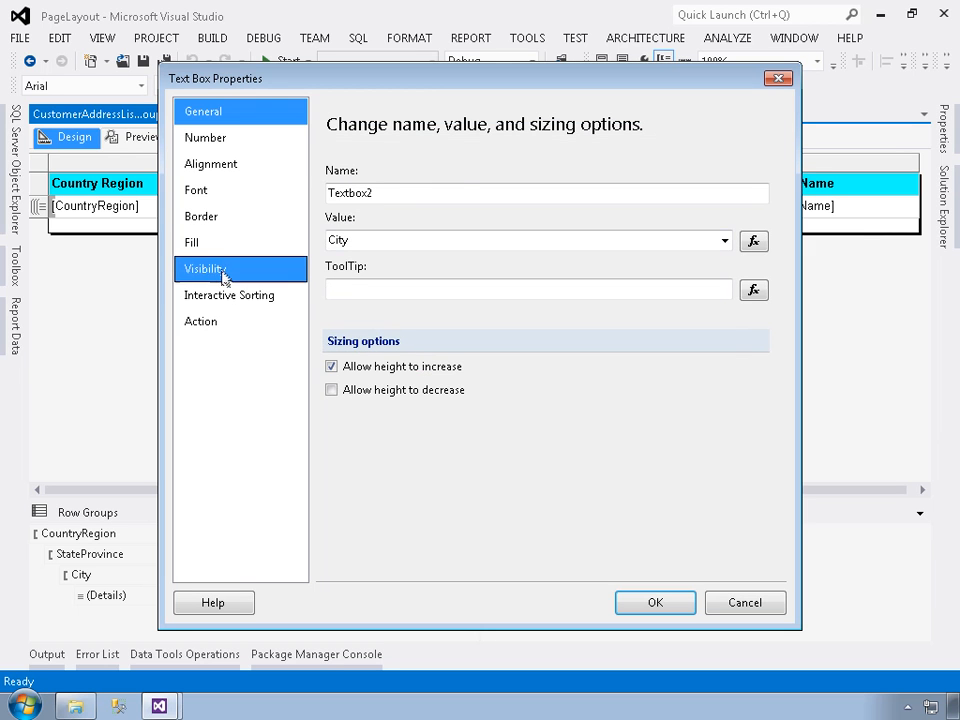
pyautogui.click(234, 296)
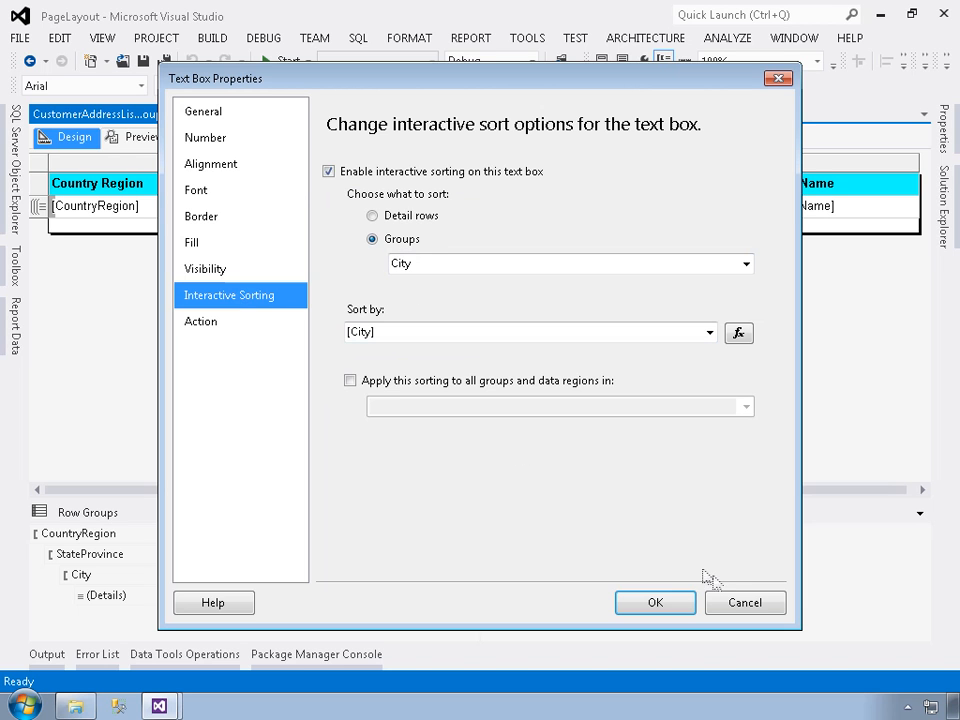
pyautogui.click(752, 602)
# Inspect the interactive sorting settings of the Company Name header text box and close them without changes
pyautogui.click(448, 190)
pyautogui.rightClick(447, 193)
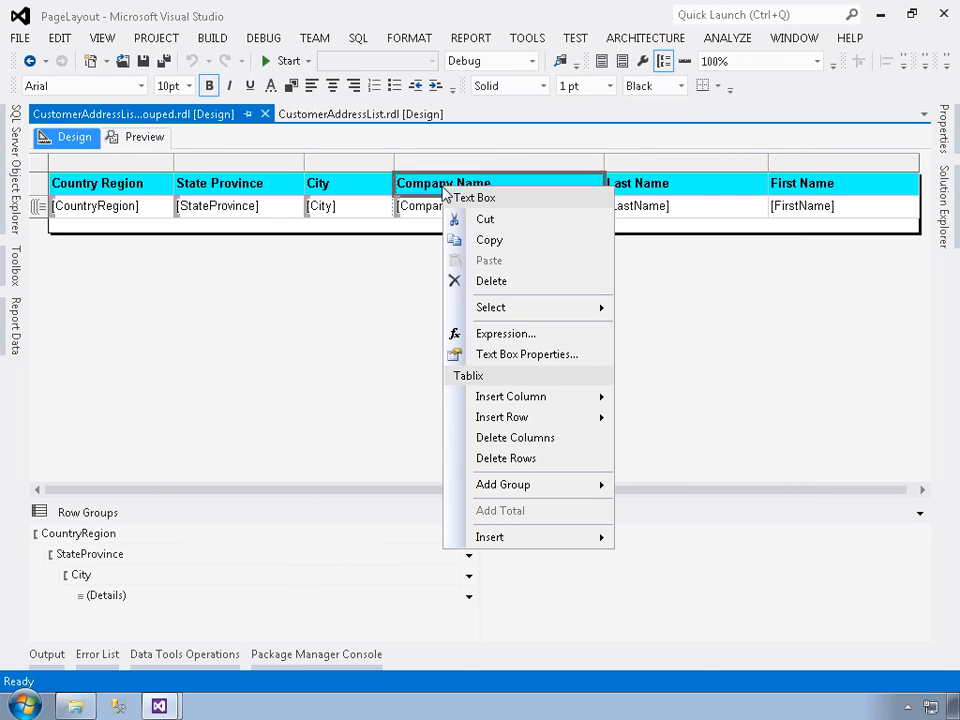
pyautogui.click(490, 358)
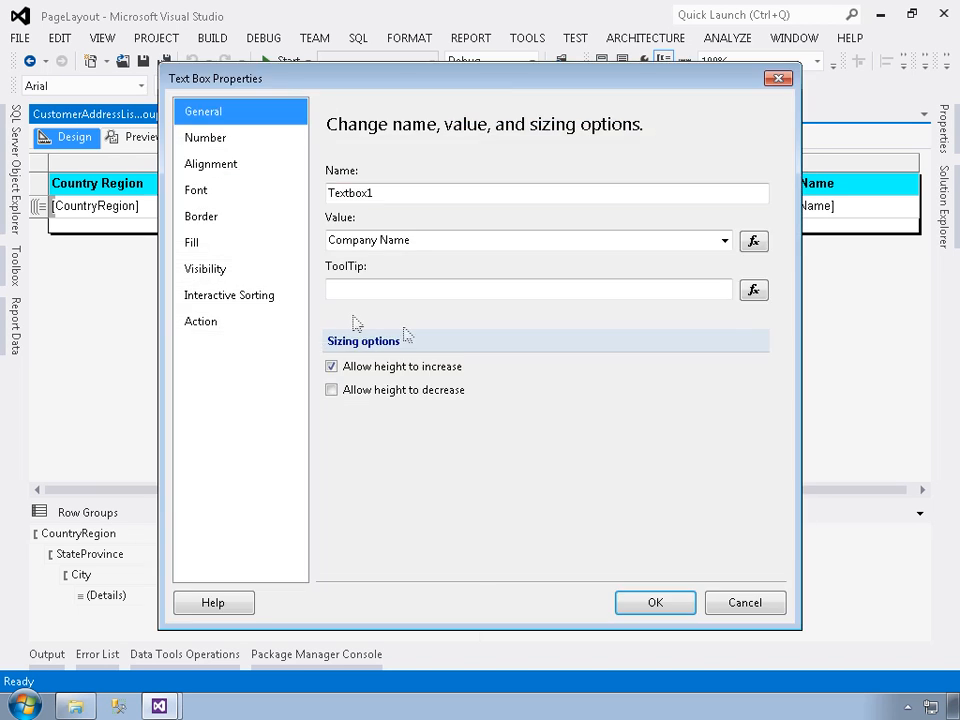
pyautogui.click(253, 297)
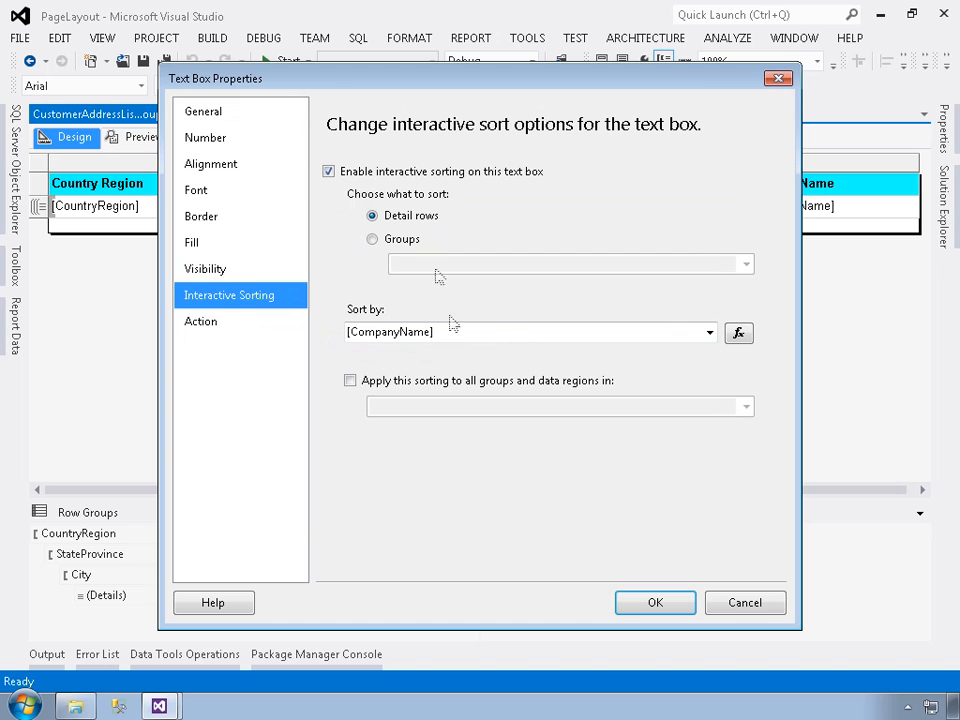
pyautogui.click(744, 604)
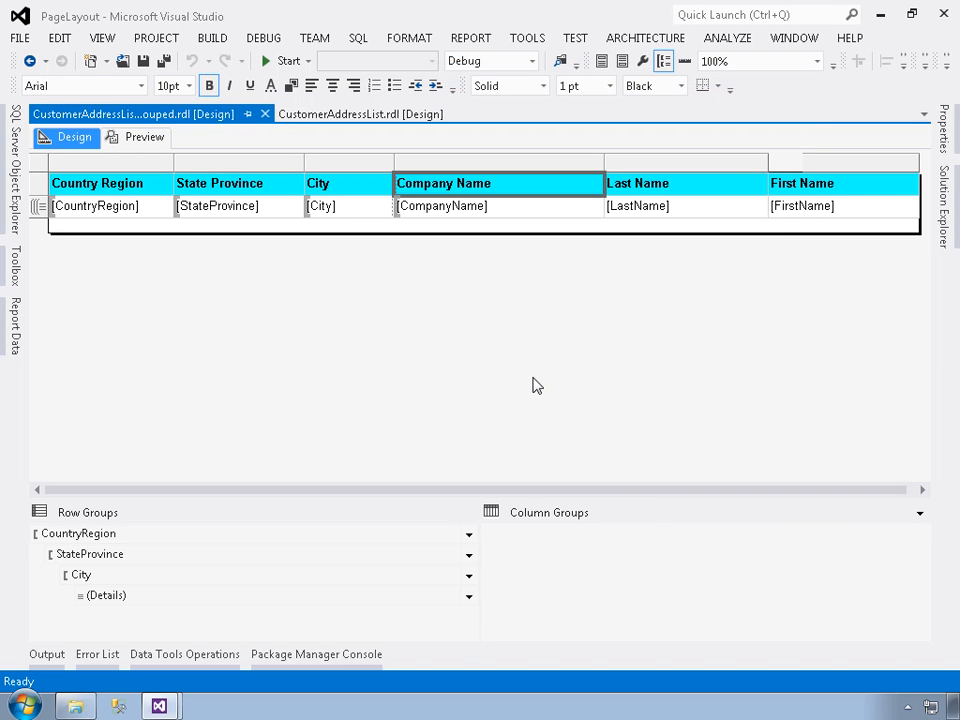
# Preview the grouped report with Country Region sorted in descending order and look through its state and city groups
pyautogui.click(140, 141)
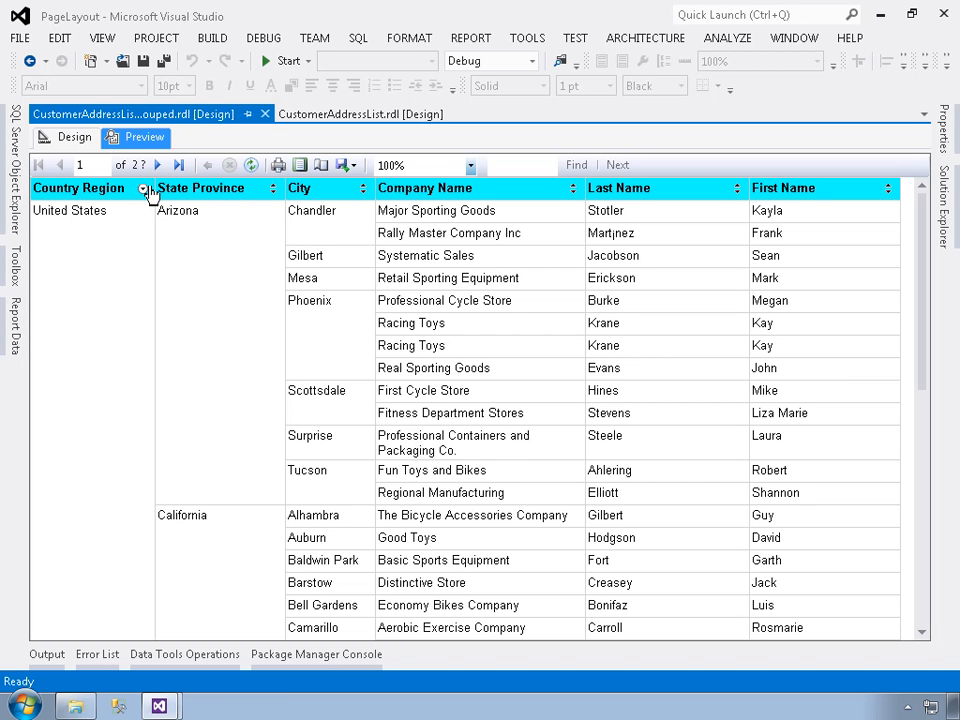
pyautogui.scroll(-3, 113, 268)
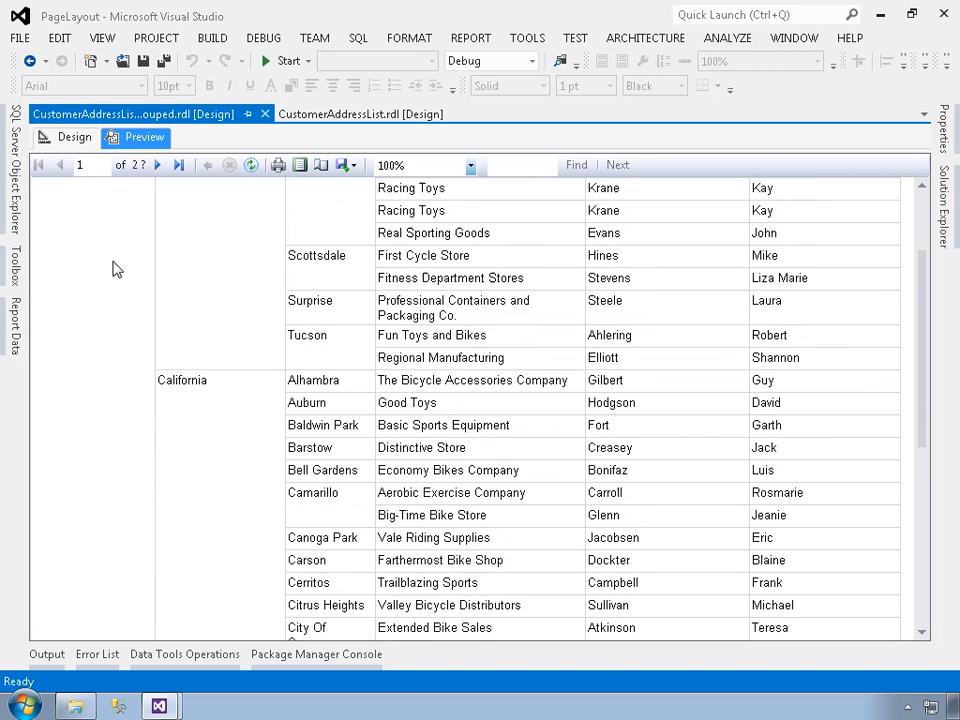
pyautogui.scroll(-12, 113, 268)
pyautogui.scroll(-10, 113, 270)
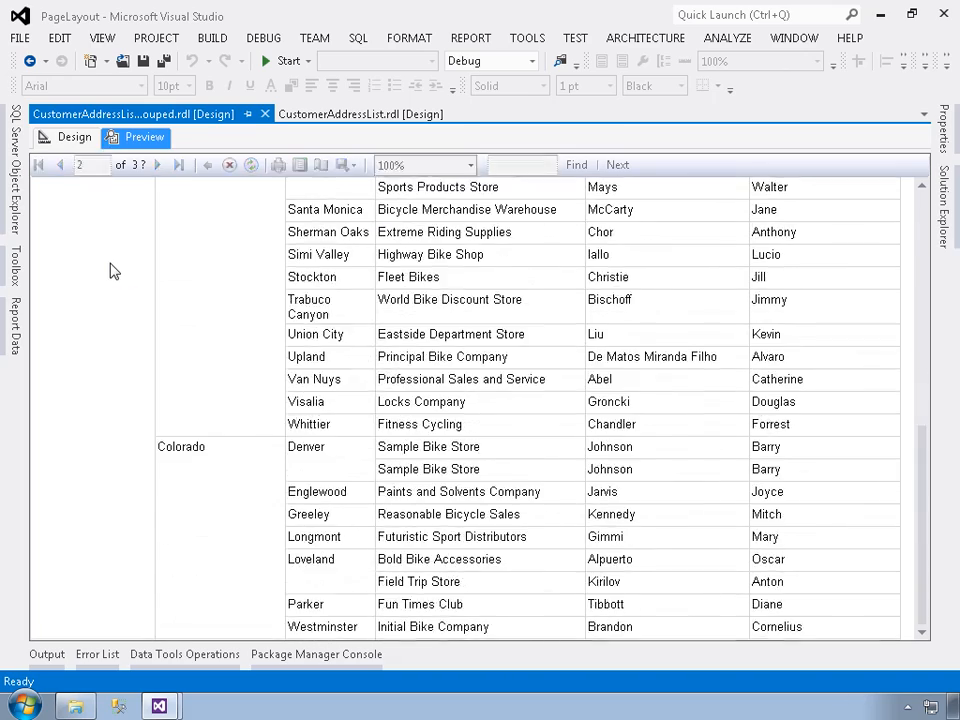
pyautogui.scroll(-5, 113, 270)
pyautogui.scroll(15, 113, 270)
pyautogui.scroll(10, 113, 270)
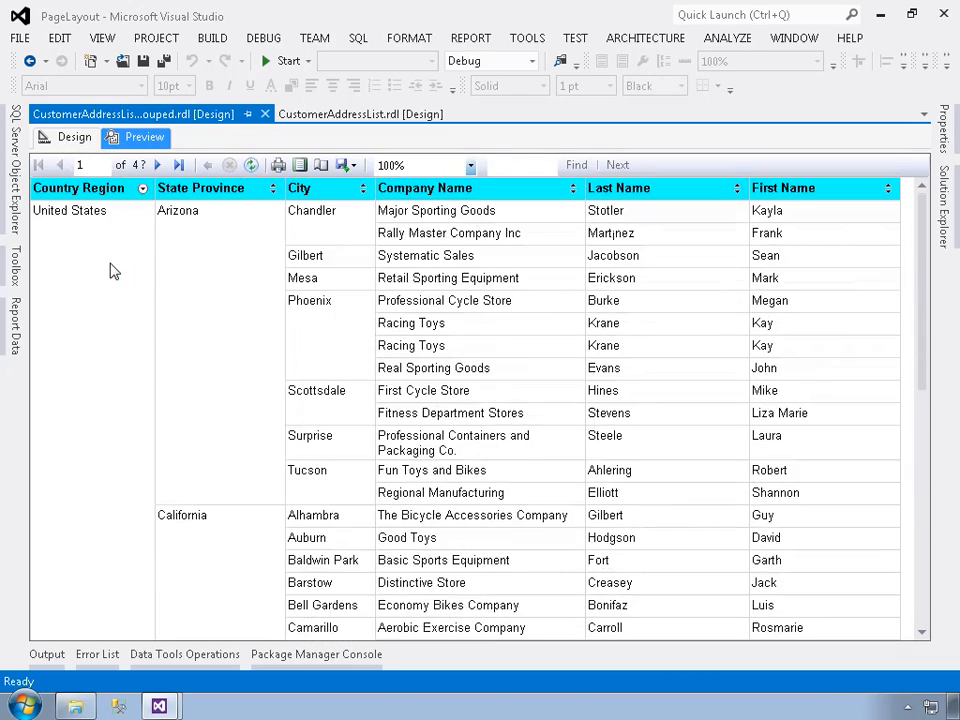
# Sort the State Province groups in descending order, then switch them back to ascending order
pyautogui.click(274, 189)
pyautogui.click(274, 189)
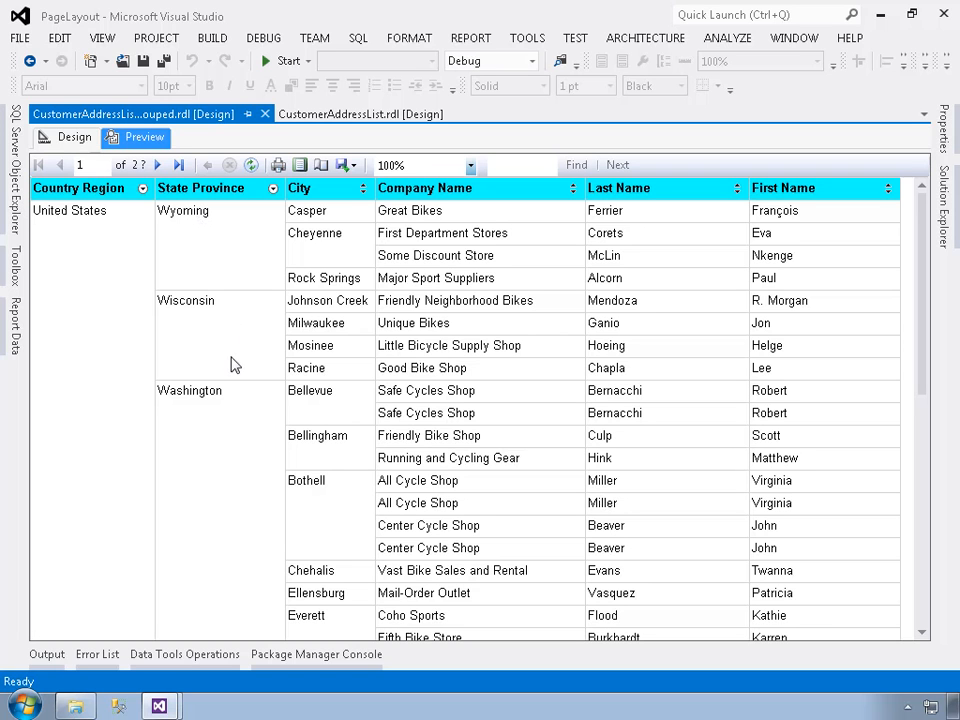
pyautogui.click(274, 190)
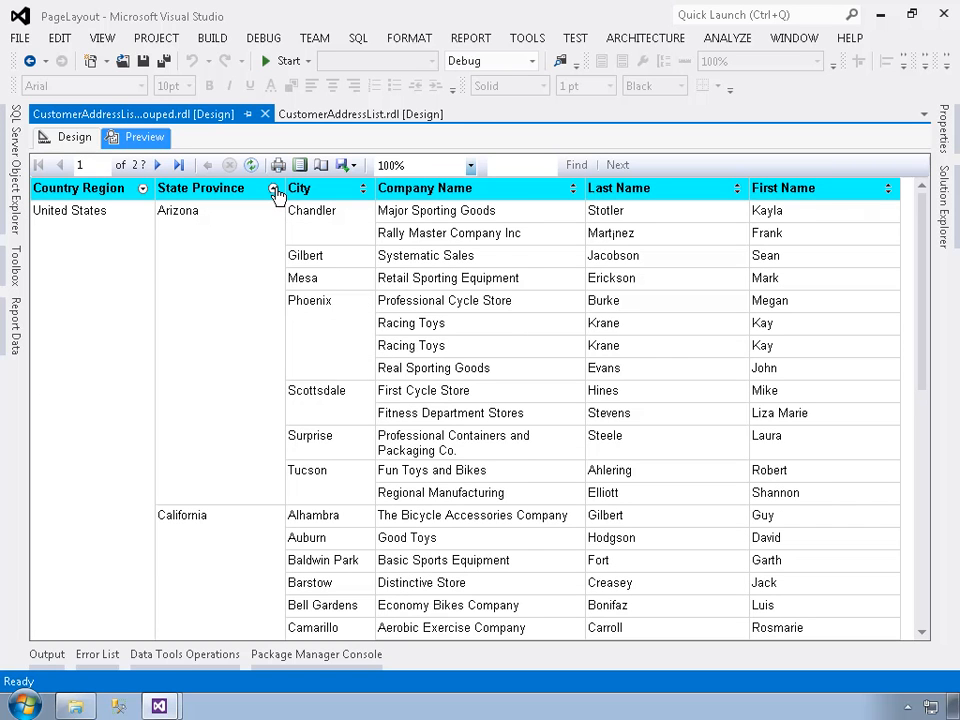
# Sort the City groups in descending order within each state, then sort the detail rows by Company Name
pyautogui.click(363, 189)
pyautogui.click(365, 189)
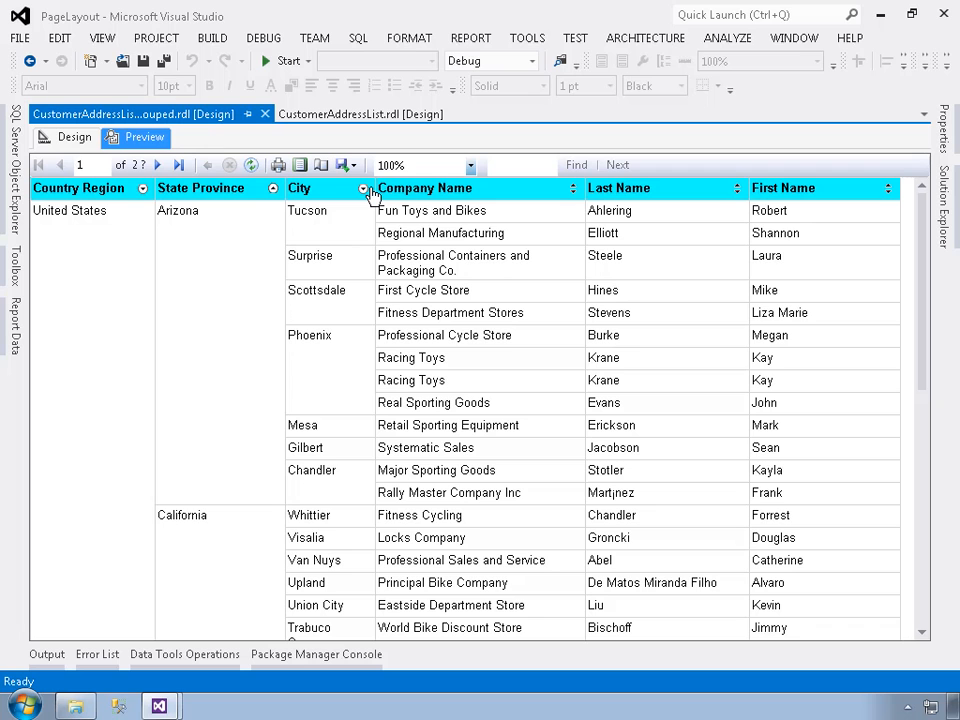
pyautogui.click(575, 188)
pyautogui.click(575, 188)
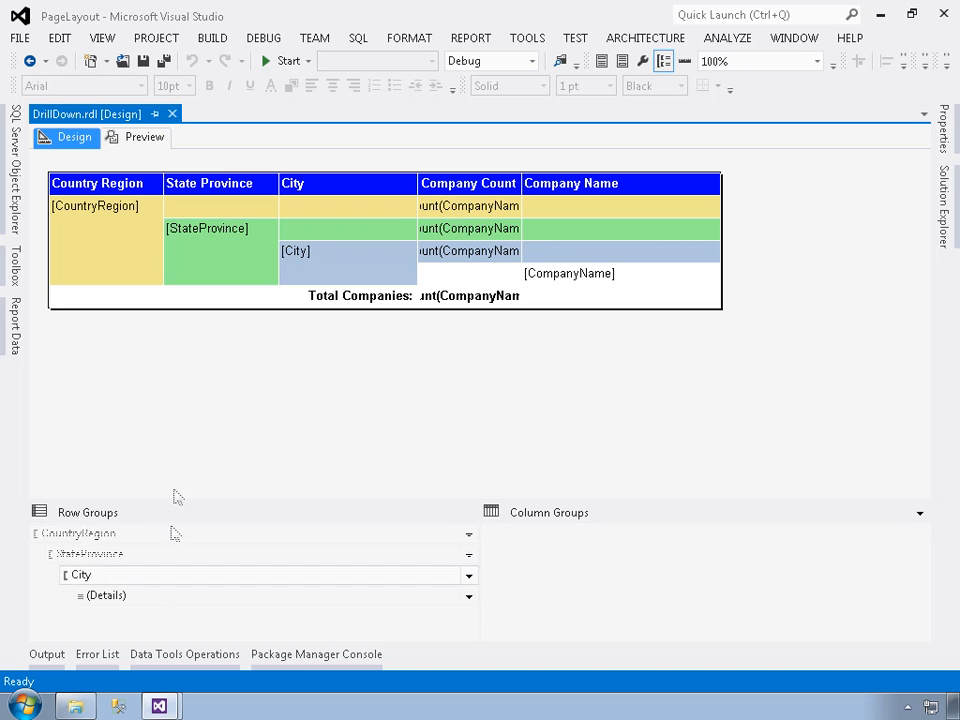
# Preview the DrillDown report, look through its country, state and city groups, and examine the company total on the last page
pyautogui.click(127, 137)
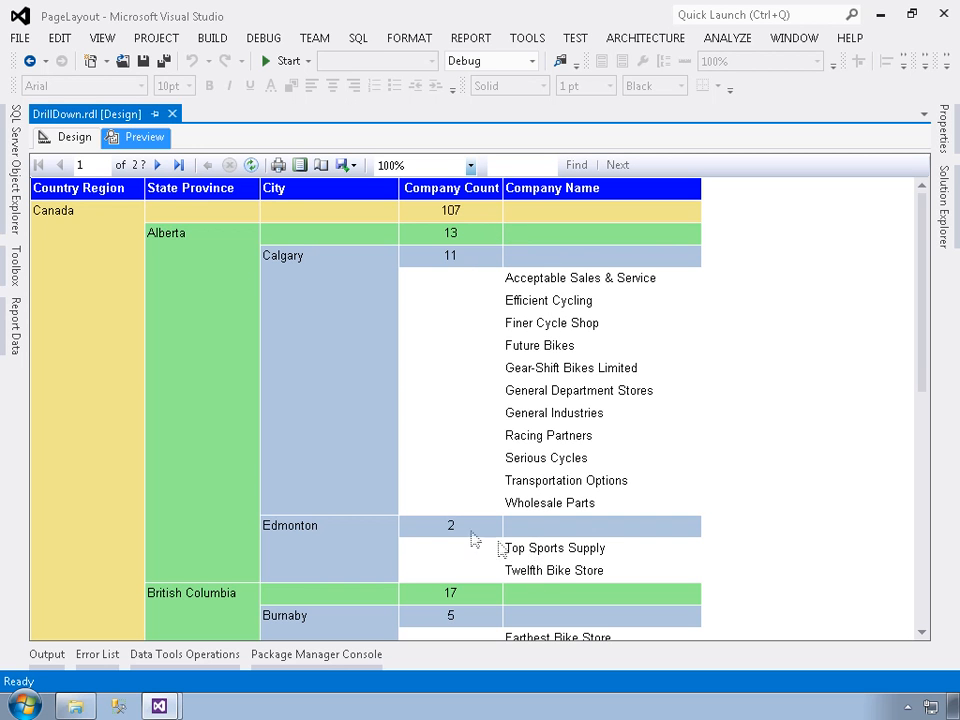
pyautogui.scroll(-3, 350, 503)
pyautogui.scroll(-10, 352, 500)
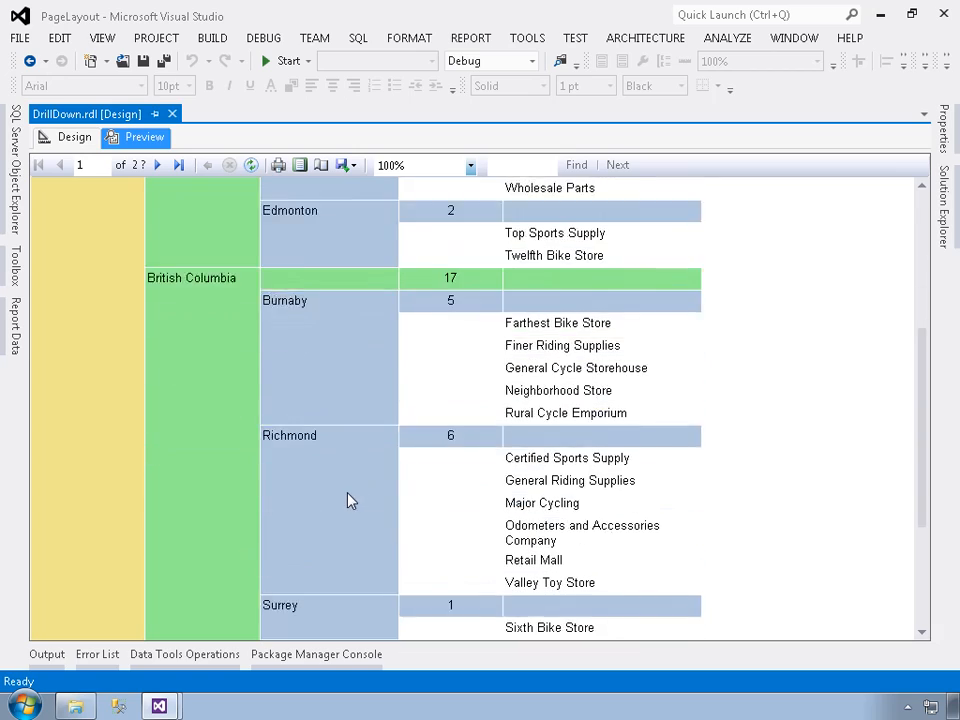
pyautogui.scroll(-15, 348, 500)
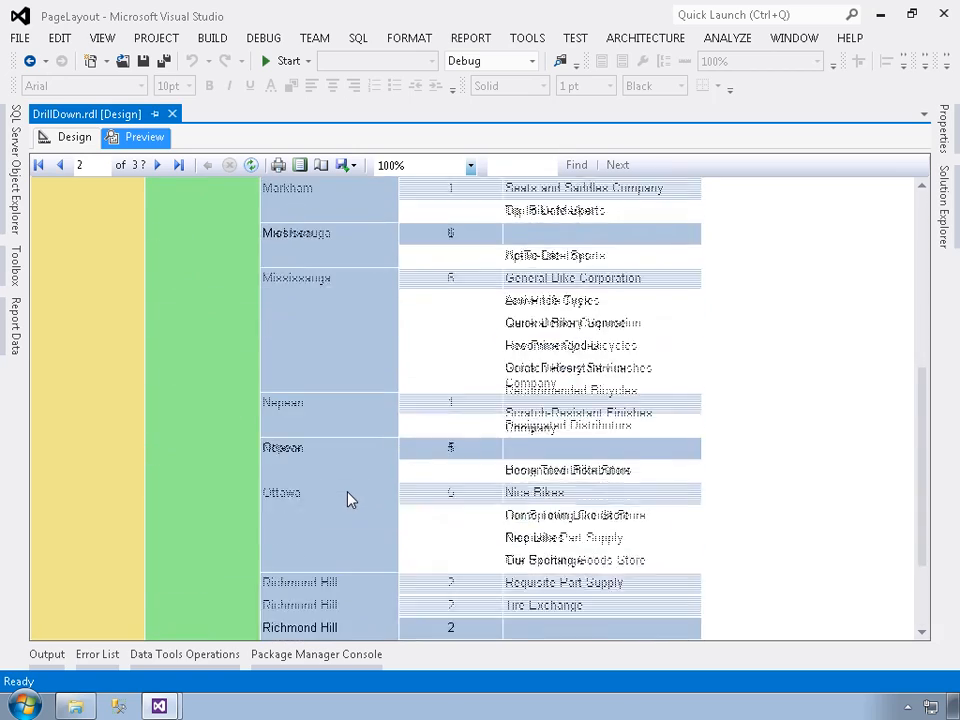
pyautogui.scroll(-15, 342, 497)
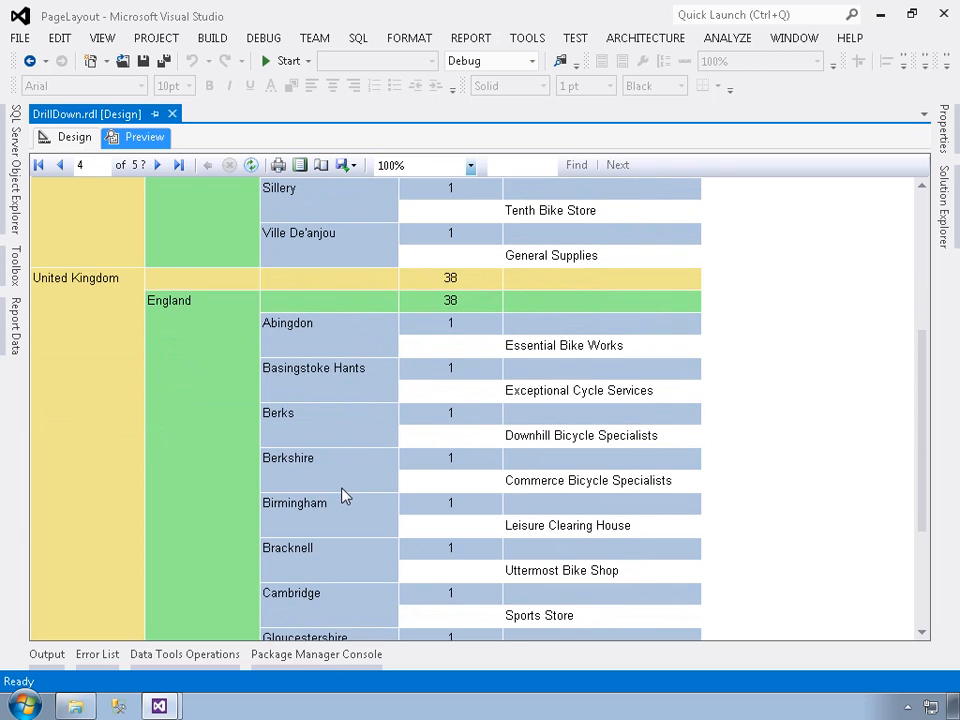
pyautogui.scroll(-5, 342, 497)
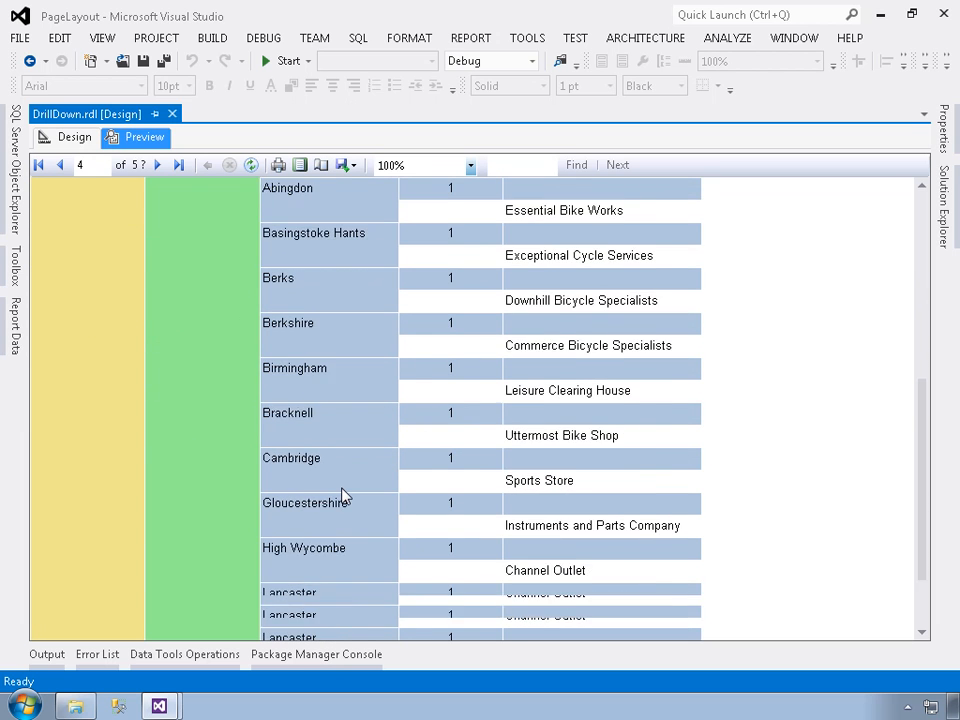
pyautogui.scroll(-15, 342, 497)
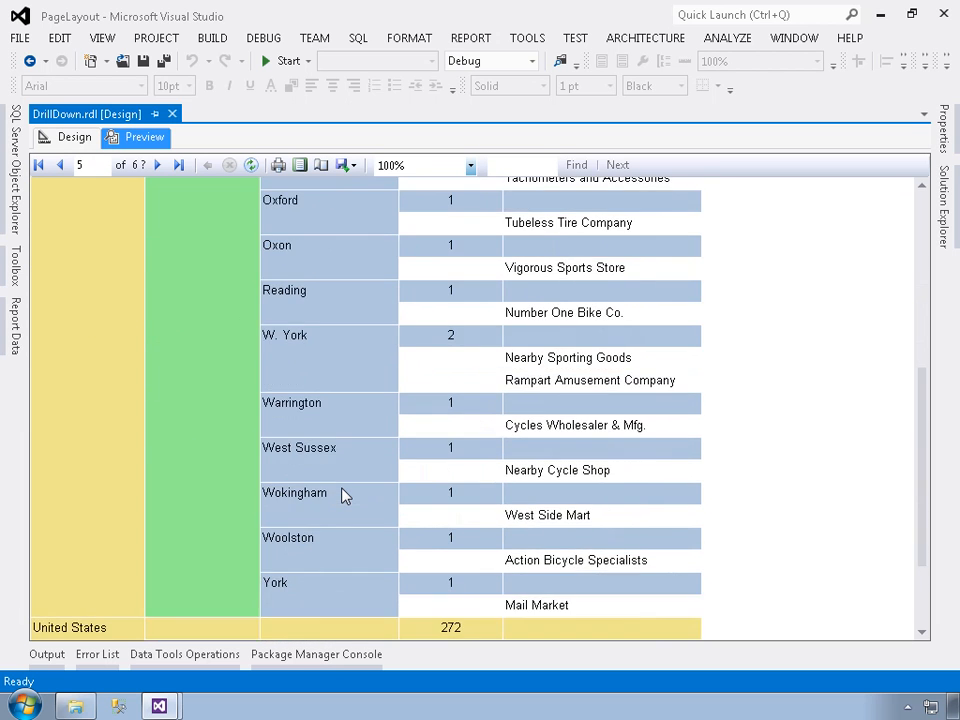
pyautogui.scroll(-15, 342, 497)
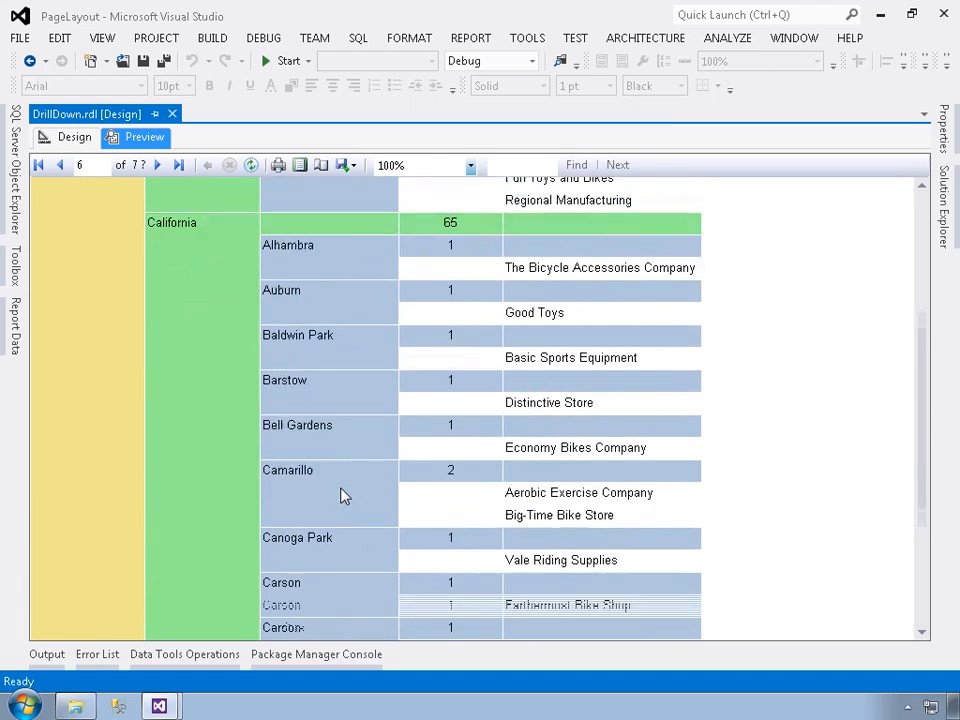
pyautogui.scroll(-15, 342, 497)
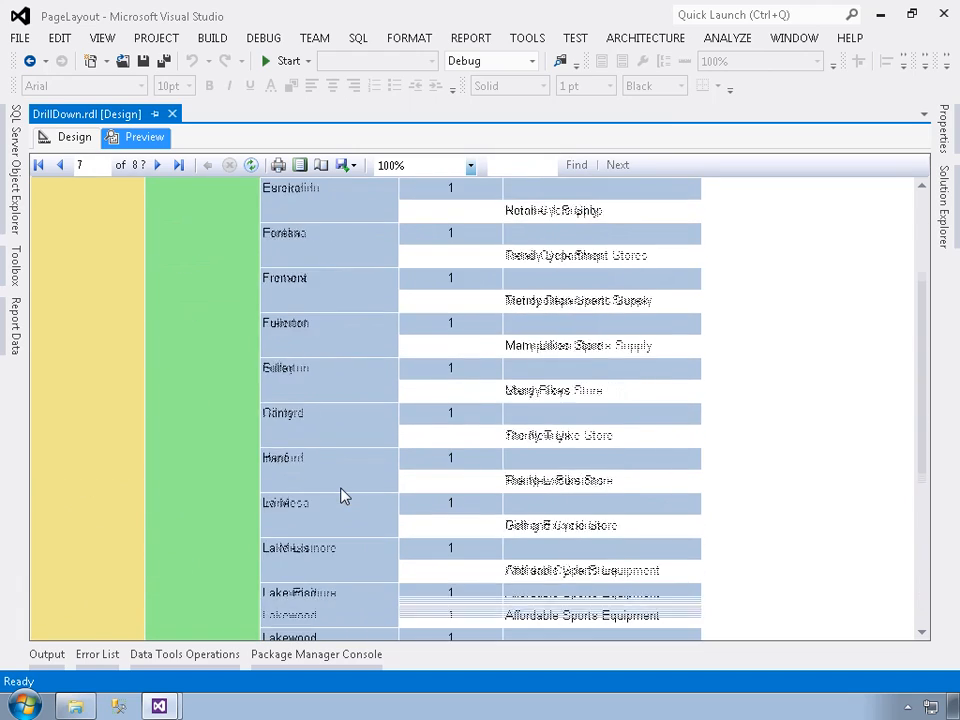
pyautogui.scroll(-11, 342, 497)
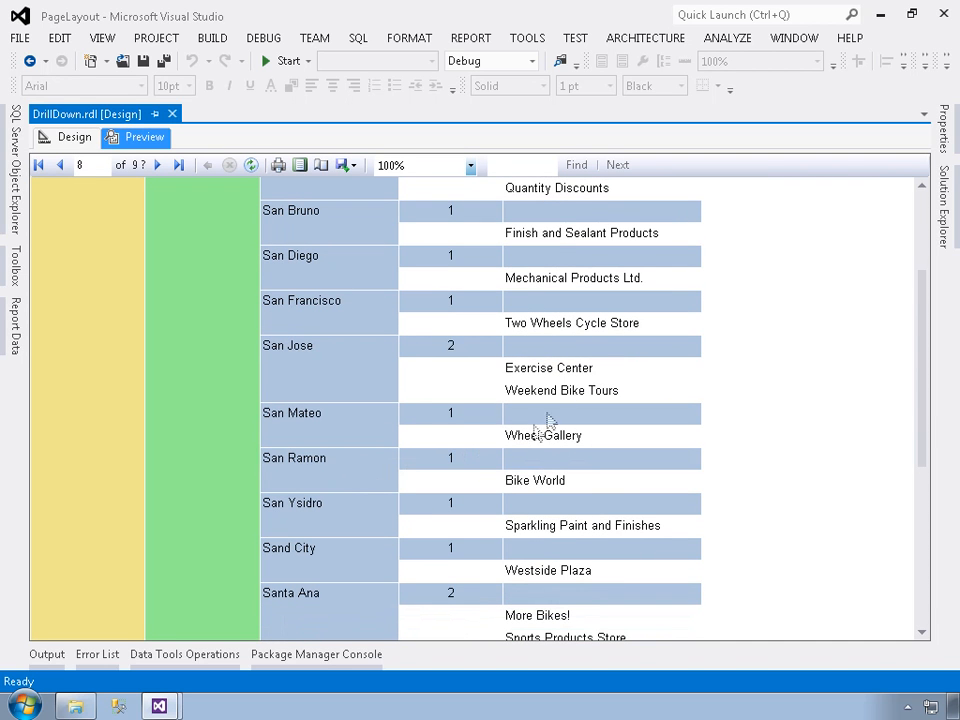
pyautogui.scroll(-12, 496, 415)
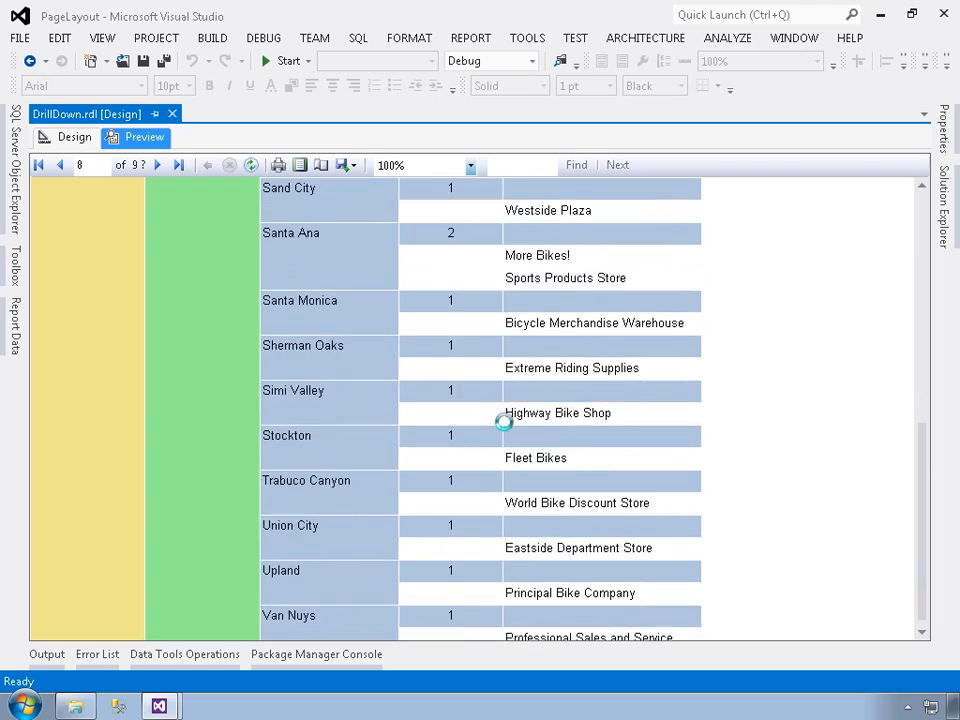
pyautogui.scroll(-15, 489, 414)
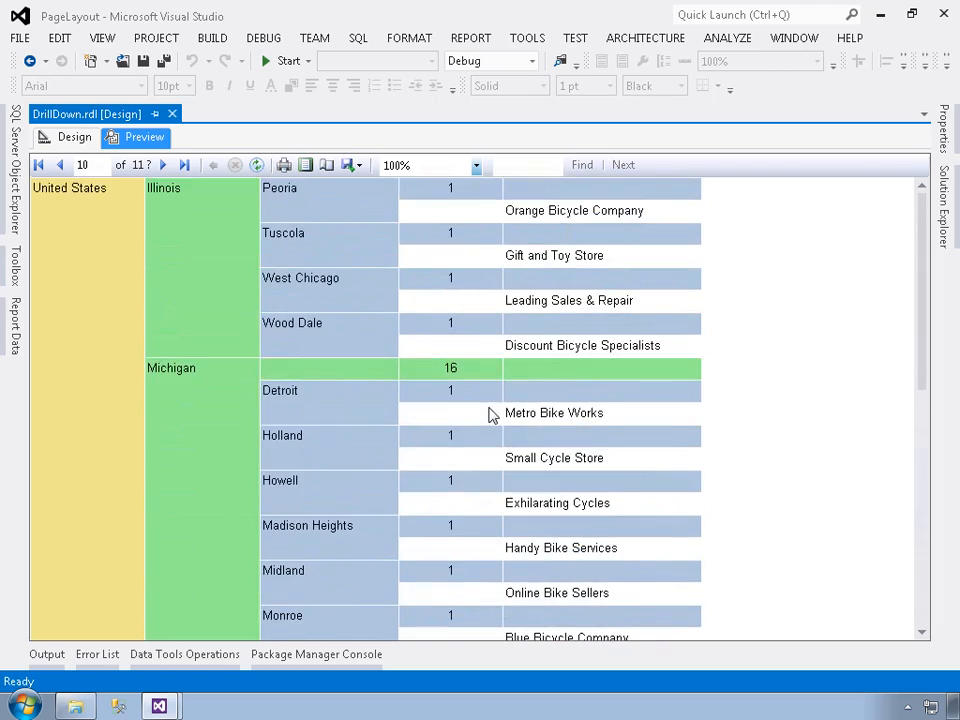
pyautogui.scroll(-10, 489, 414)
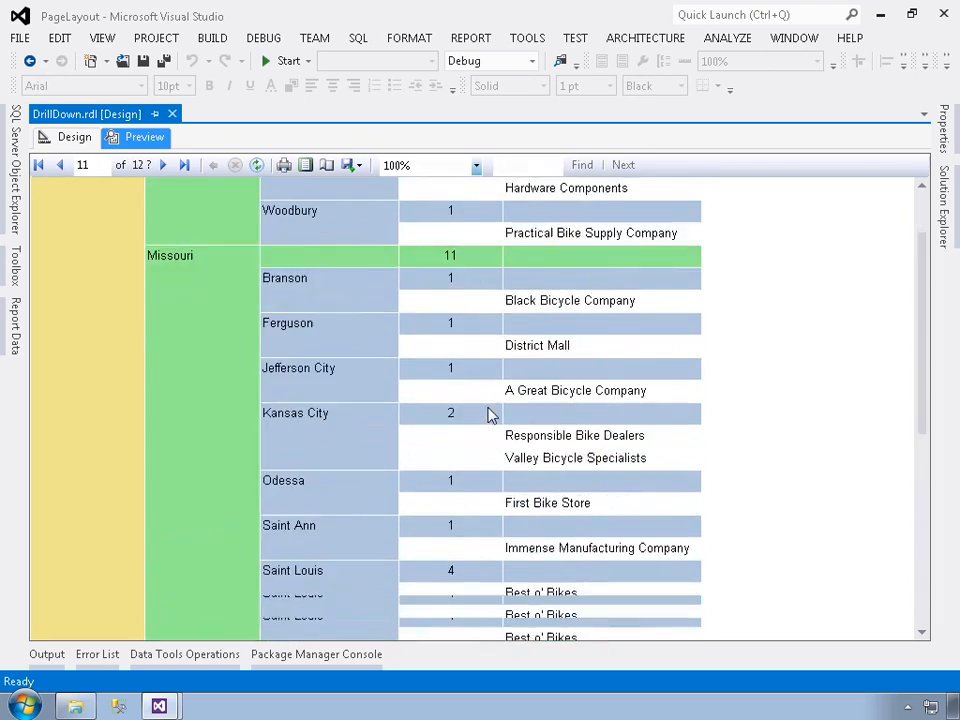
pyautogui.click(185, 168)
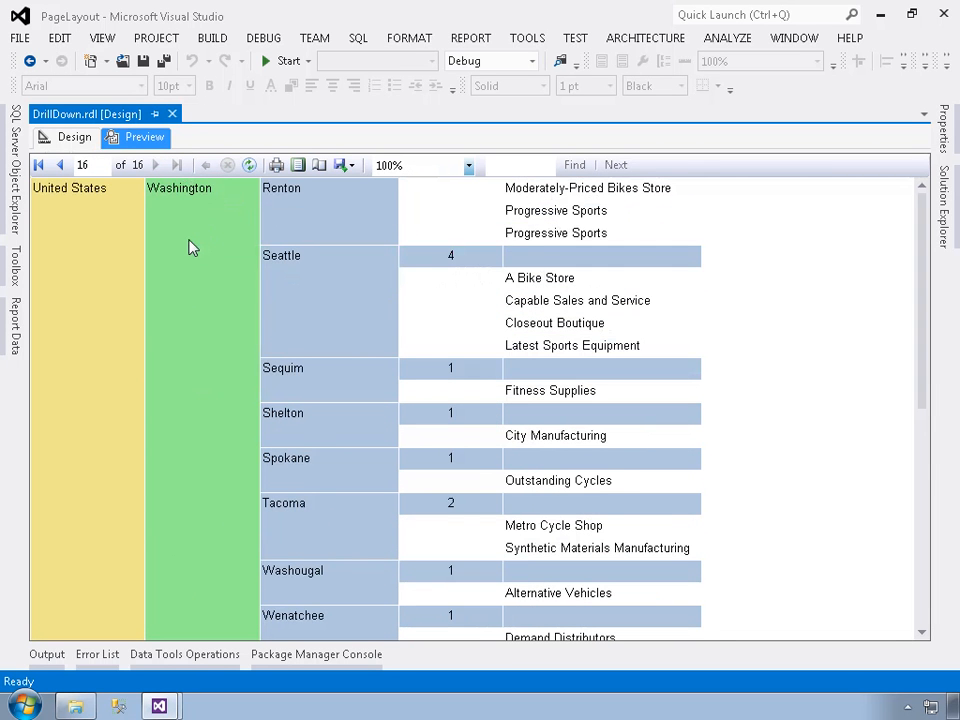
pyautogui.scroll(-10, 192, 246)
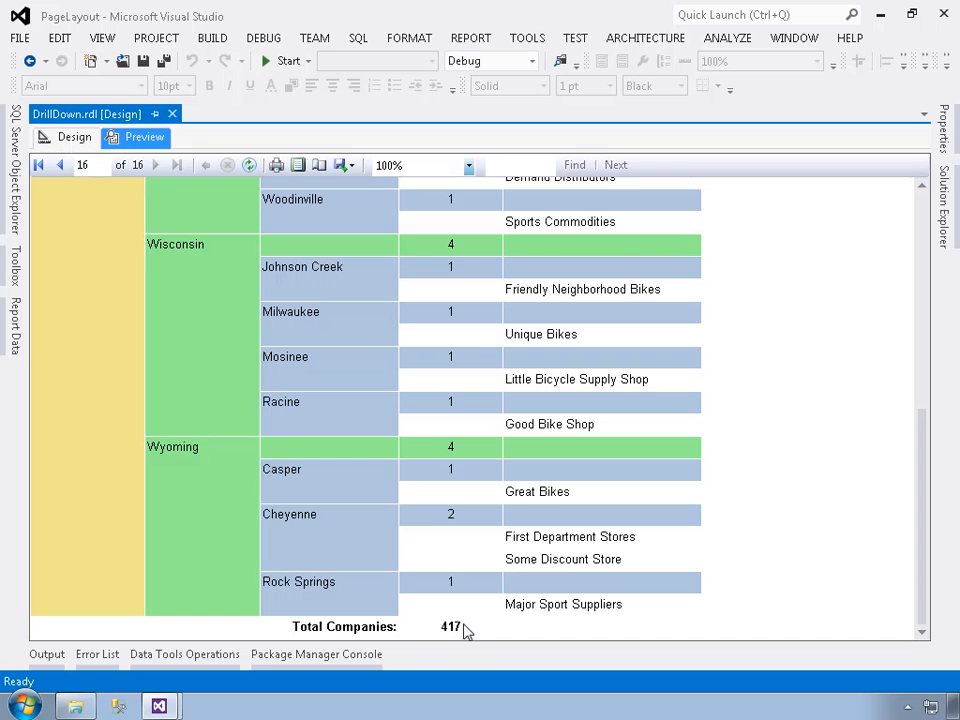
# Return the DrillDown report to design view and set the StateProvince row group to be hidden when the report initially runs
pyautogui.click(72, 137)
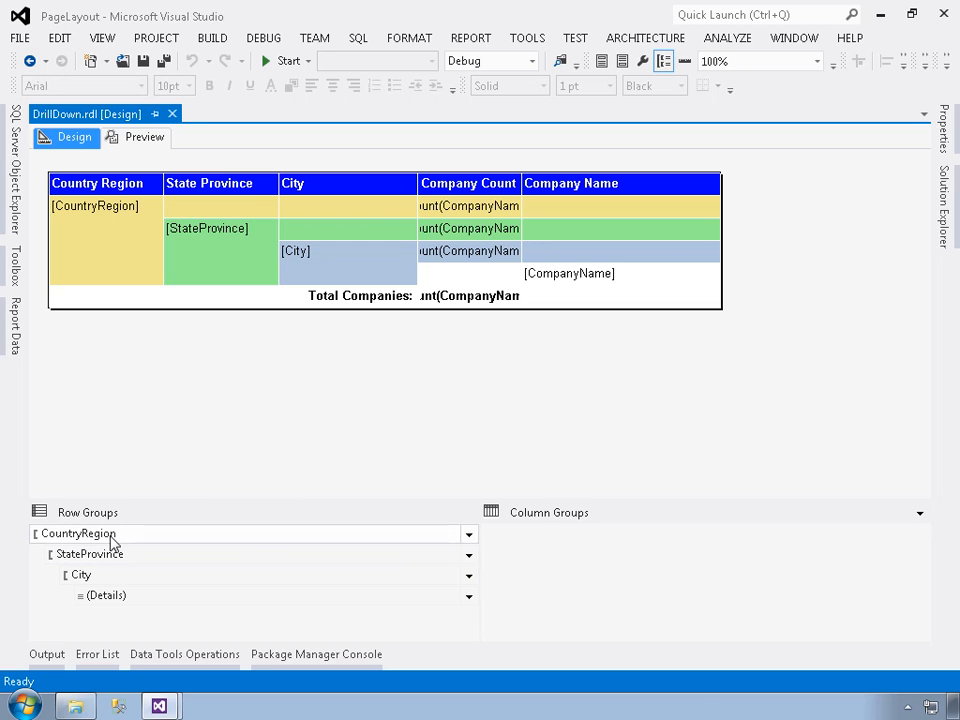
pyautogui.click(469, 558)
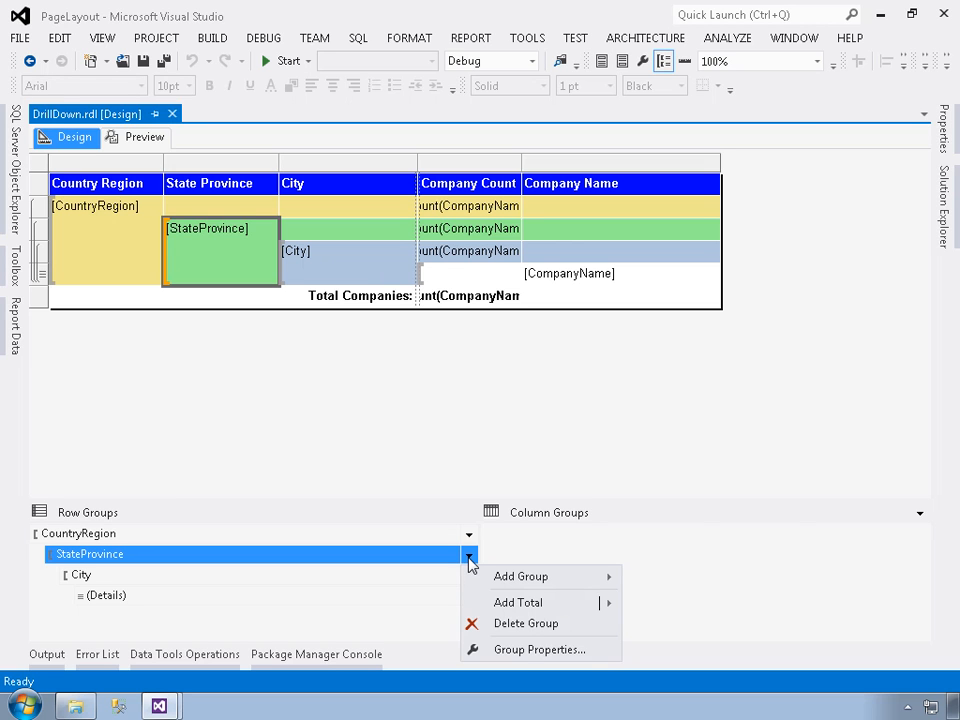
pyautogui.click(528, 650)
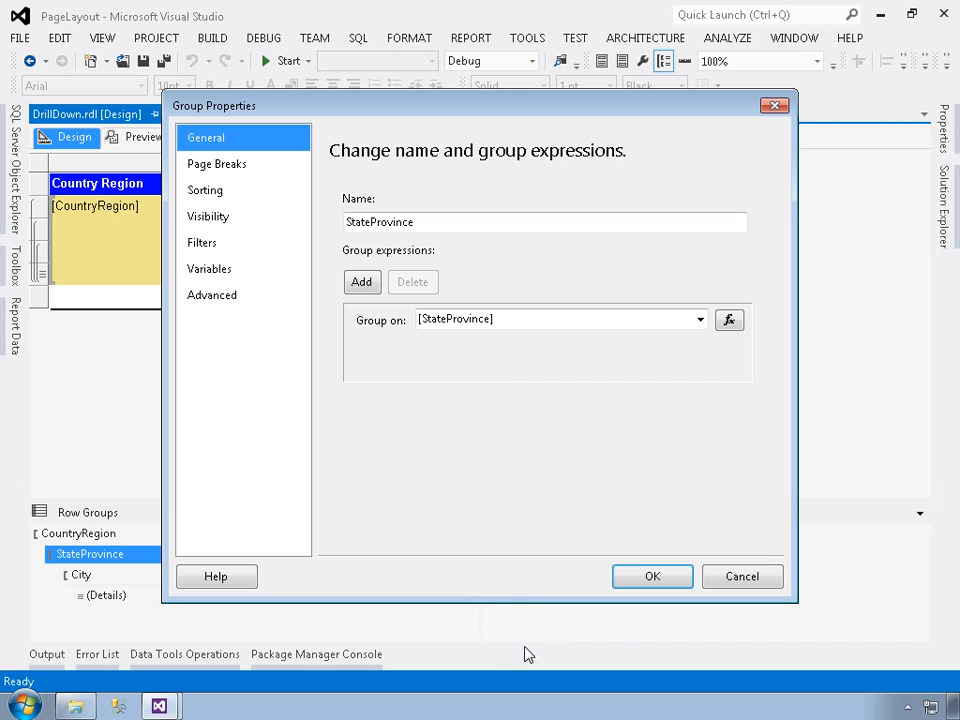
pyautogui.click(213, 220)
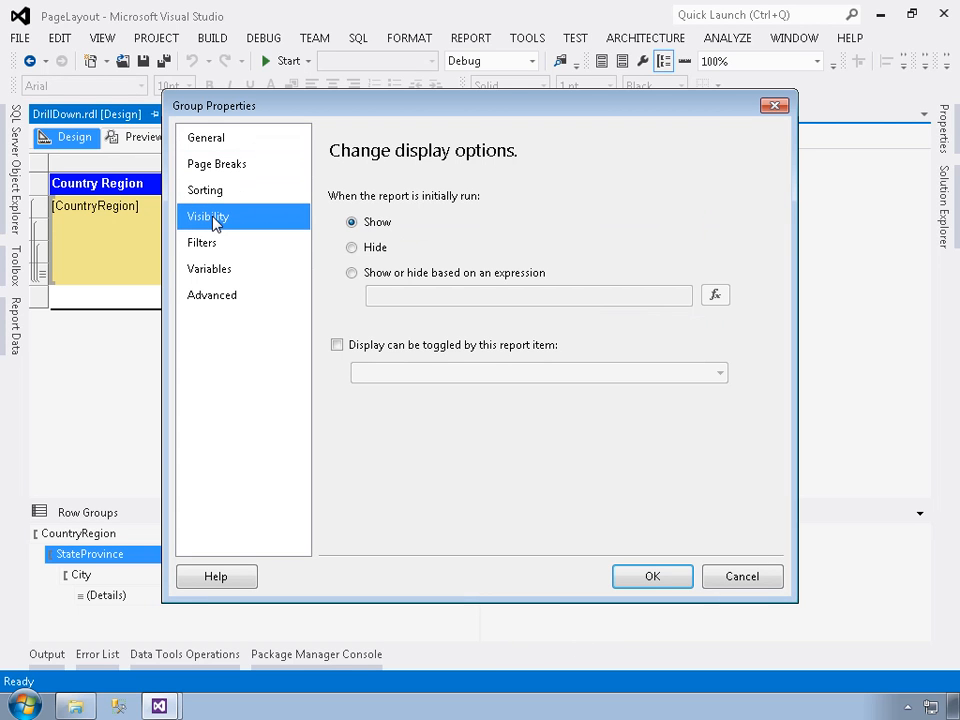
pyautogui.click(373, 251)
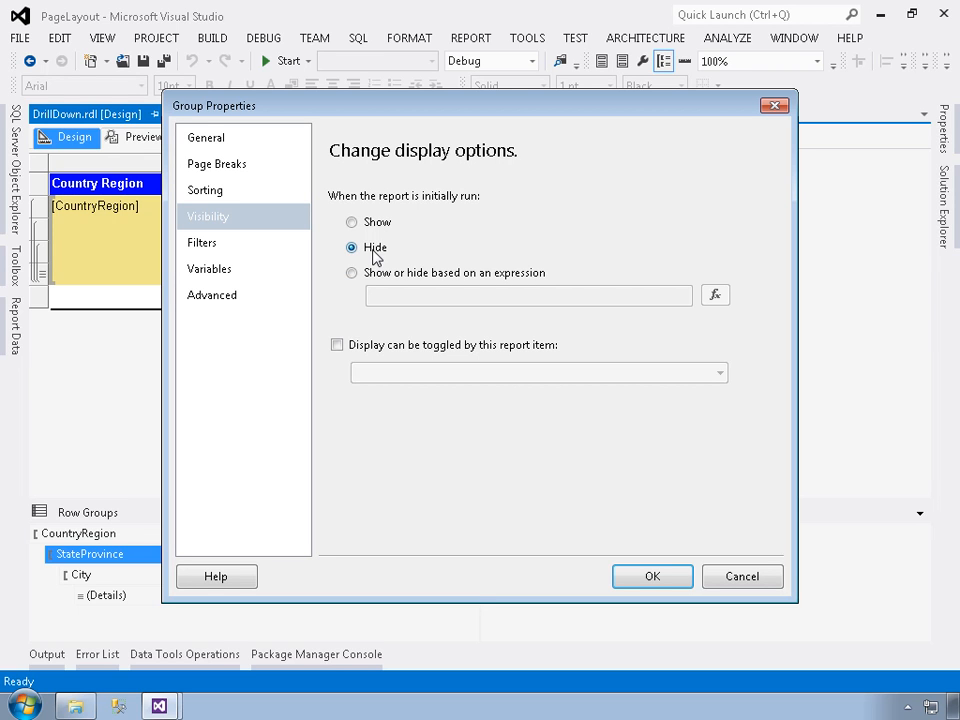
# Make the hidden StateProvince group's display toggleable by the CountryRegion report item and apply the group settings
pyautogui.click(337, 347)
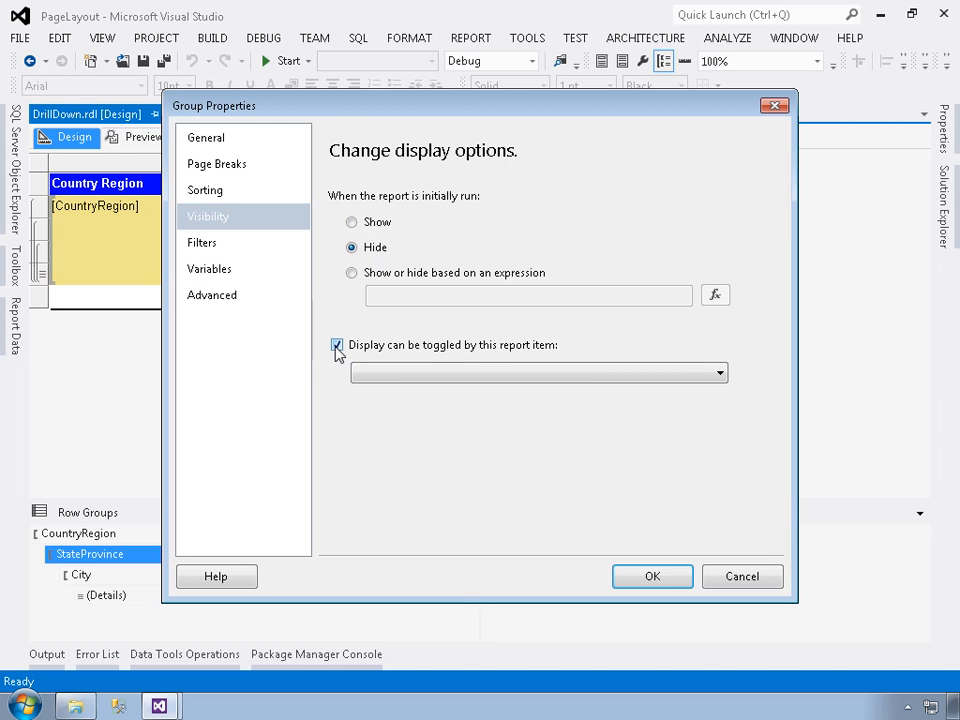
pyautogui.moveTo(334, 108); pyautogui.dragTo(403, 295)
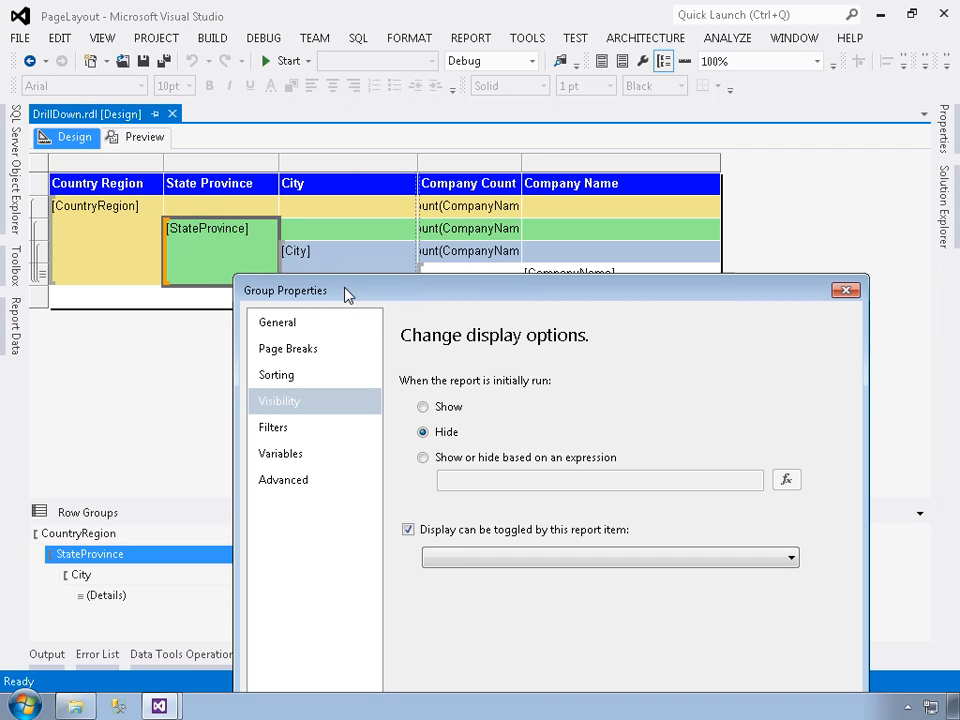
pyautogui.moveTo(346, 294); pyautogui.dragTo(364, 147)
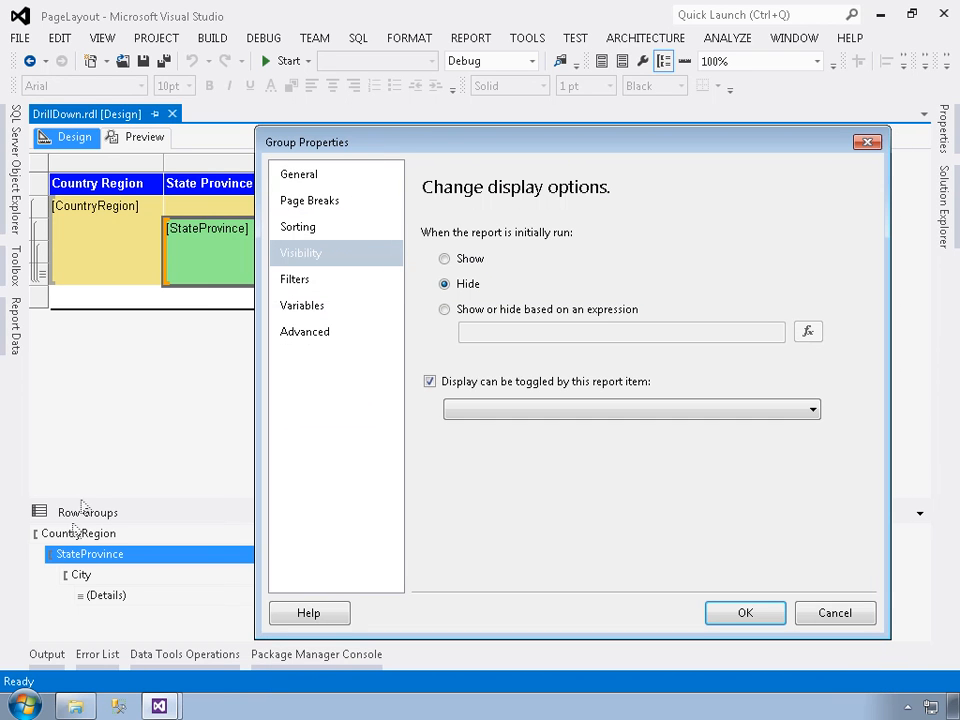
pyautogui.click(814, 410)
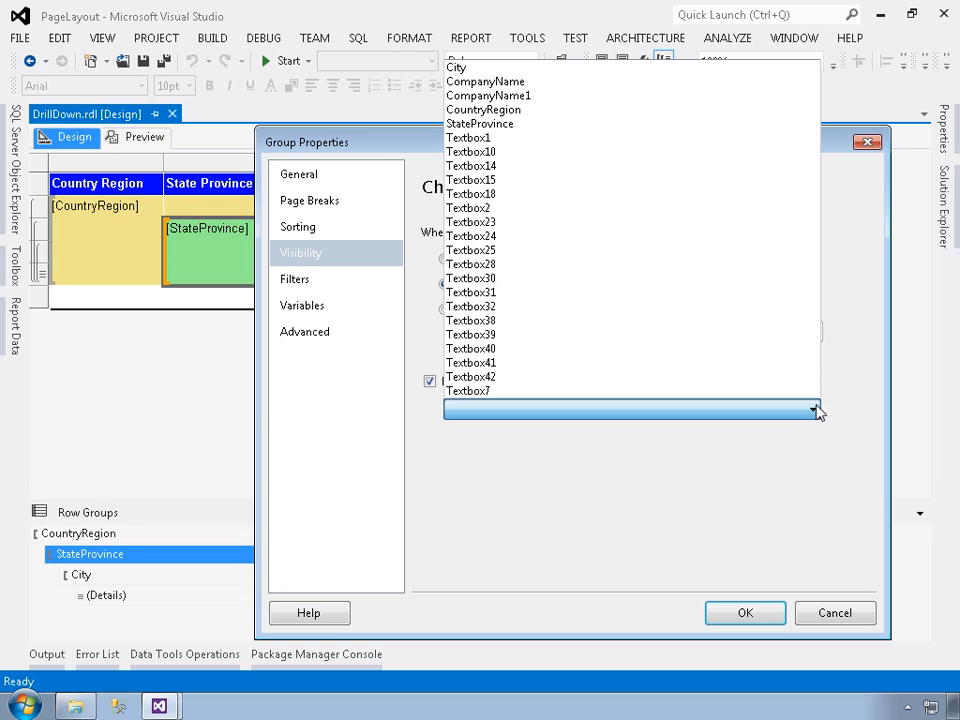
pyautogui.click(496, 115)
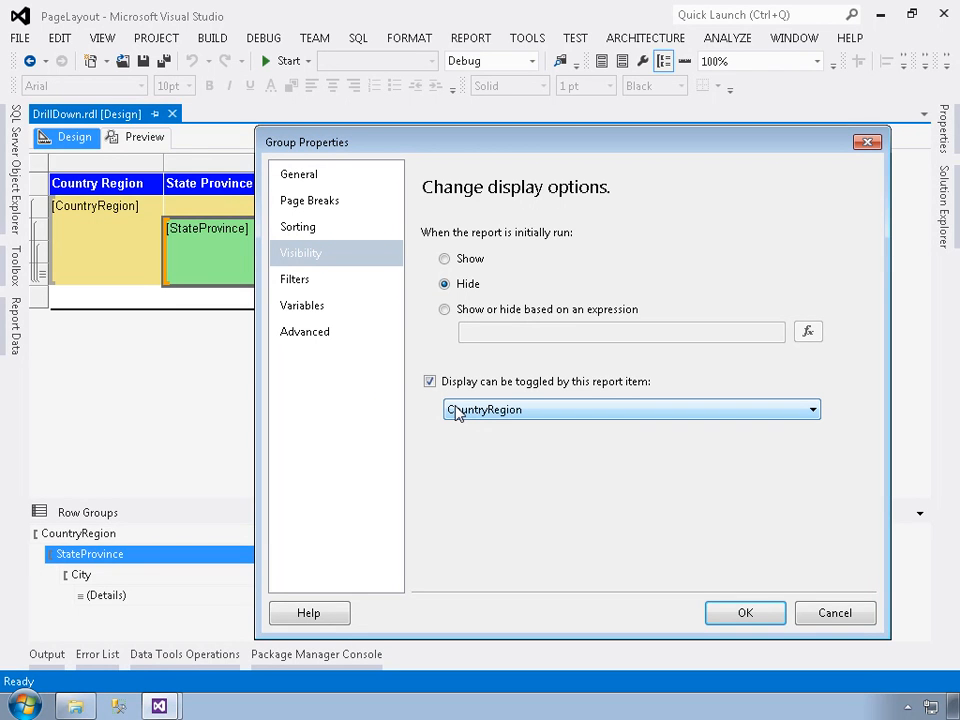
pyautogui.click(743, 614)
# Hide the City row group when the report initially runs and let the StateProvince report item toggle its display
pyautogui.click(469, 576)
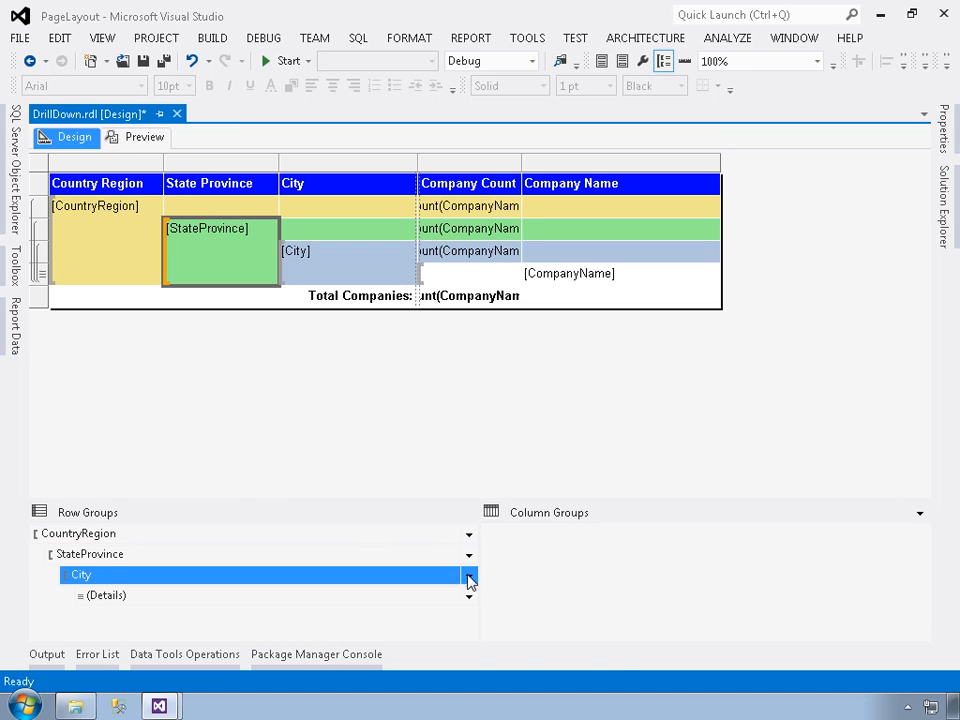
pyautogui.click(508, 675)
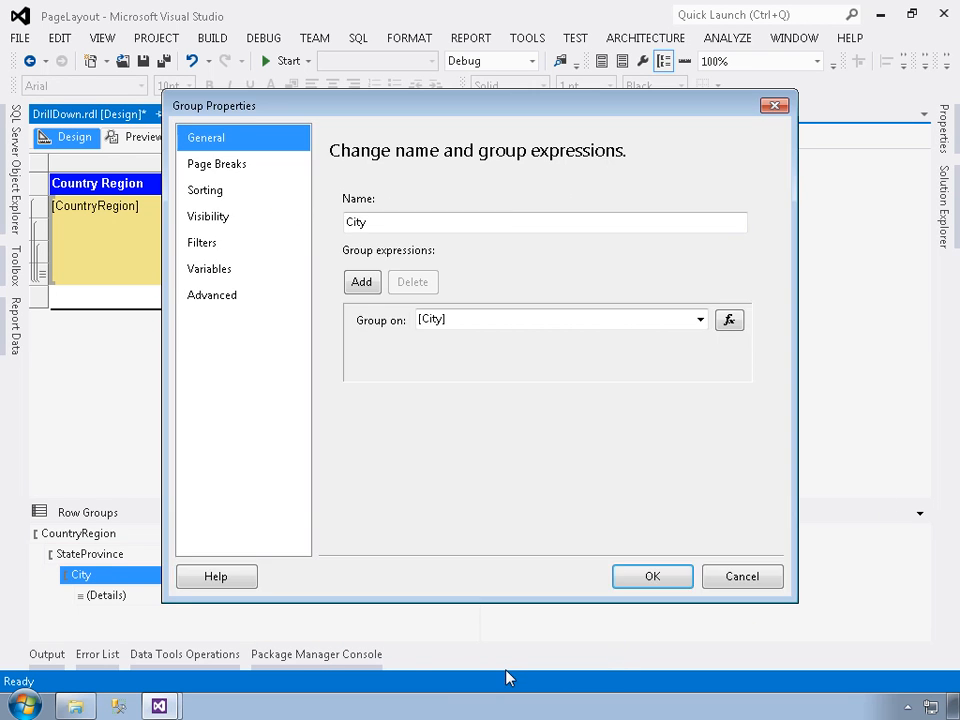
pyautogui.click(247, 217)
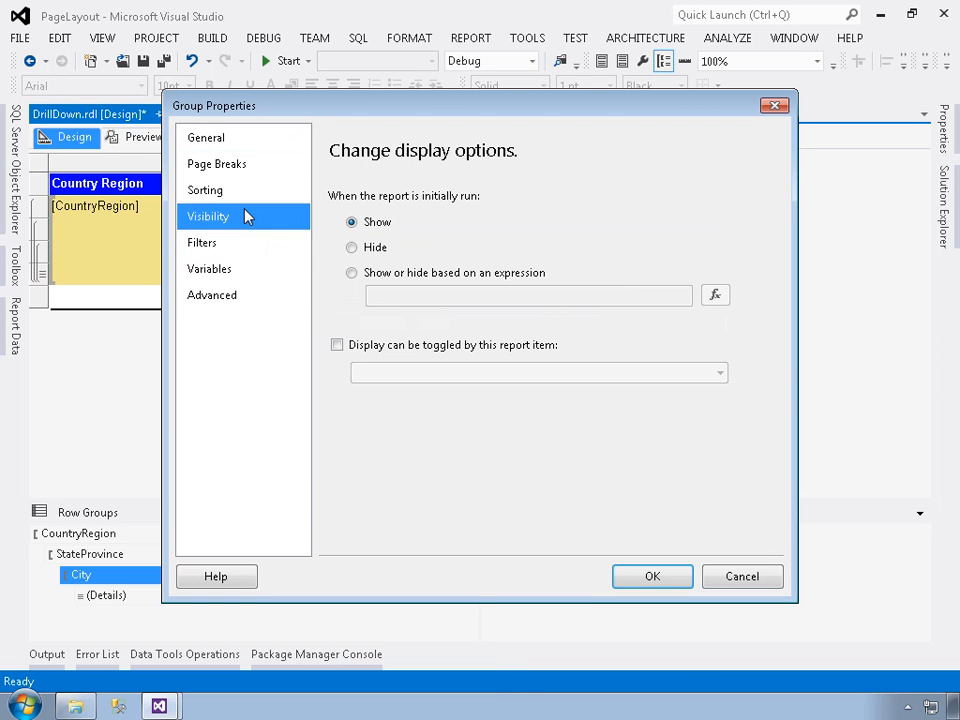
pyautogui.click(372, 249)
pyautogui.click(337, 345)
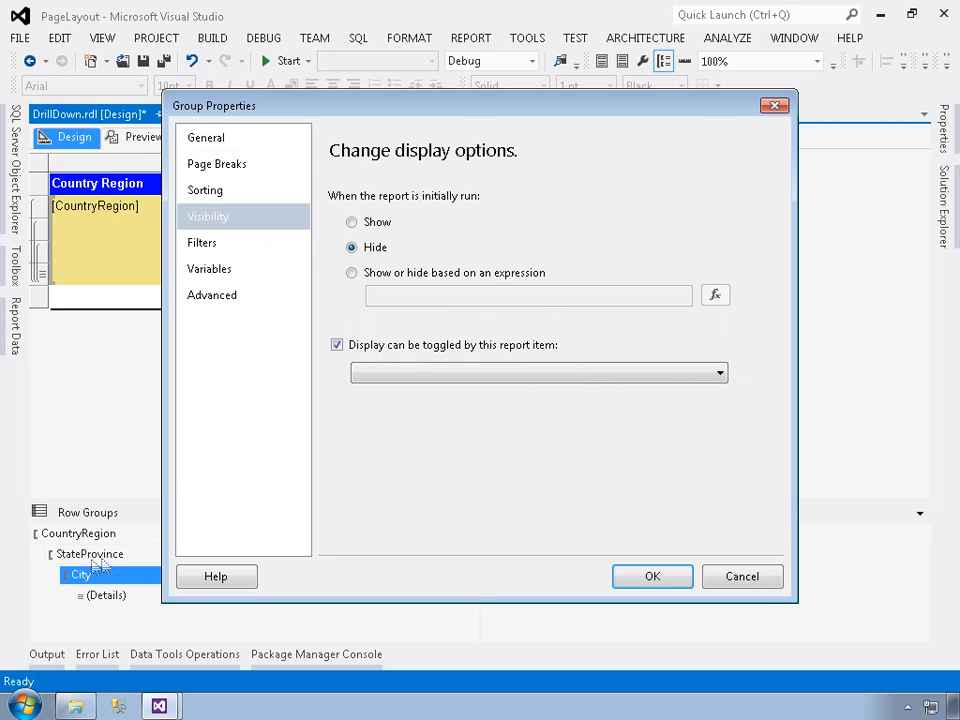
pyautogui.click(722, 375)
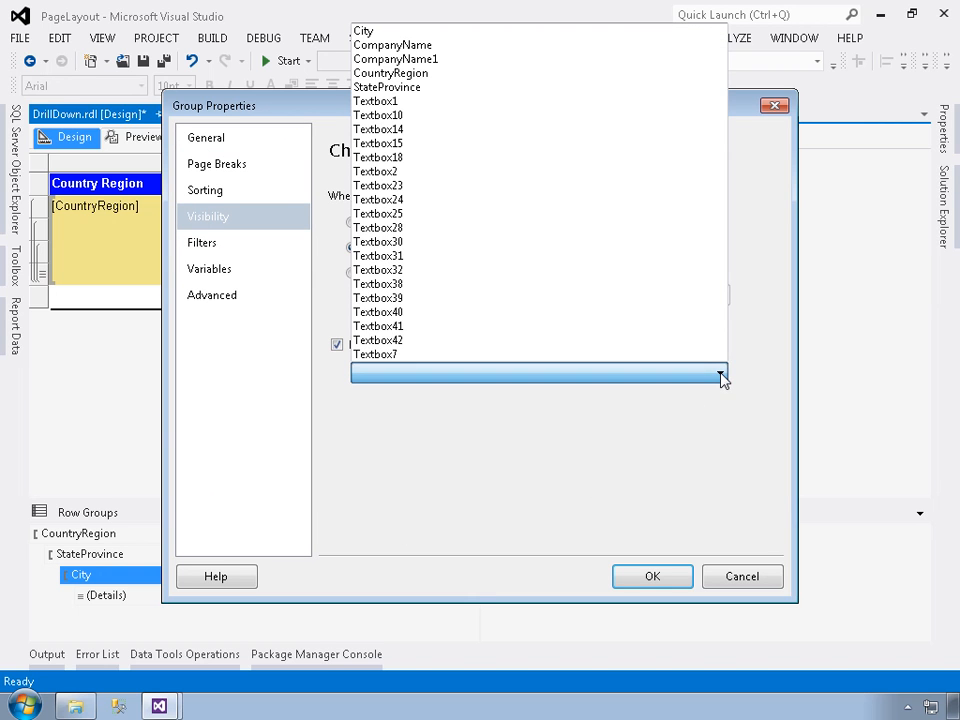
pyautogui.click(398, 89)
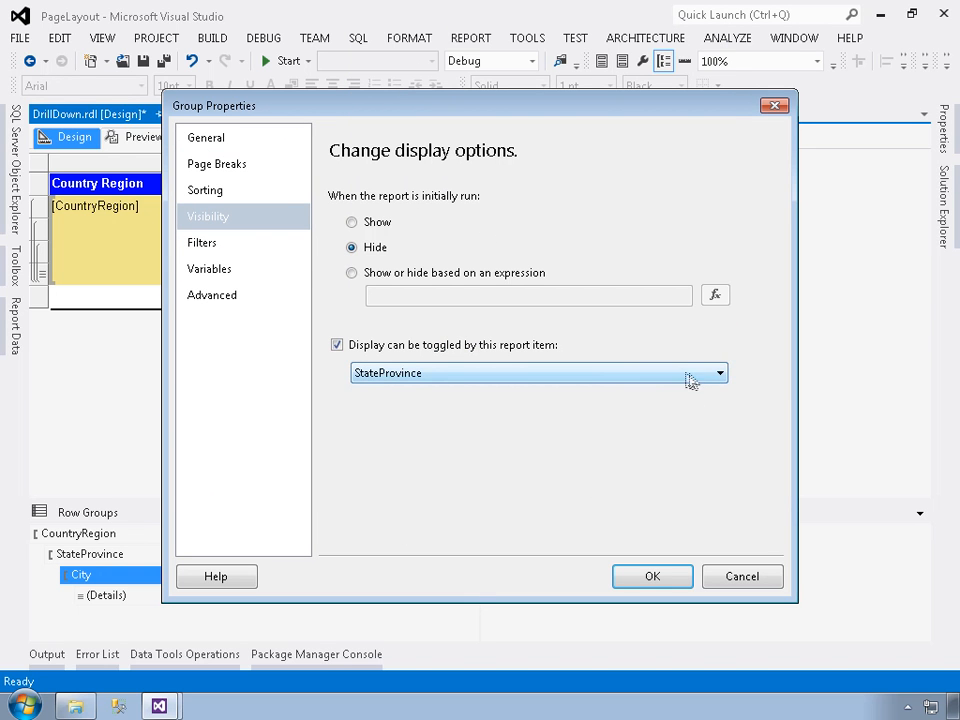
pyautogui.click(722, 373)
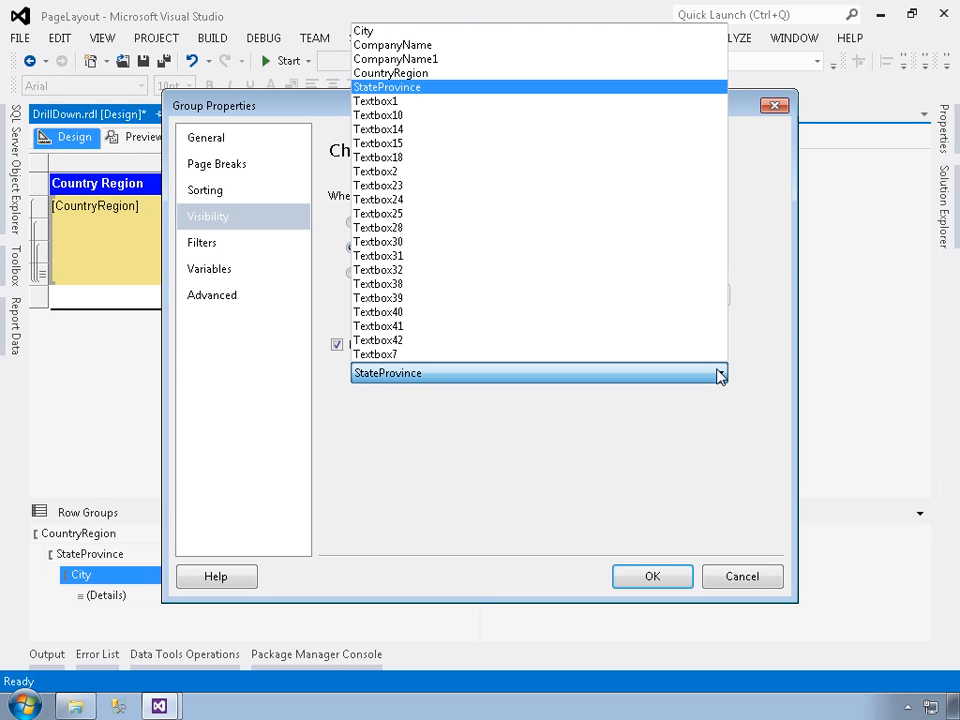
pyautogui.click(624, 429)
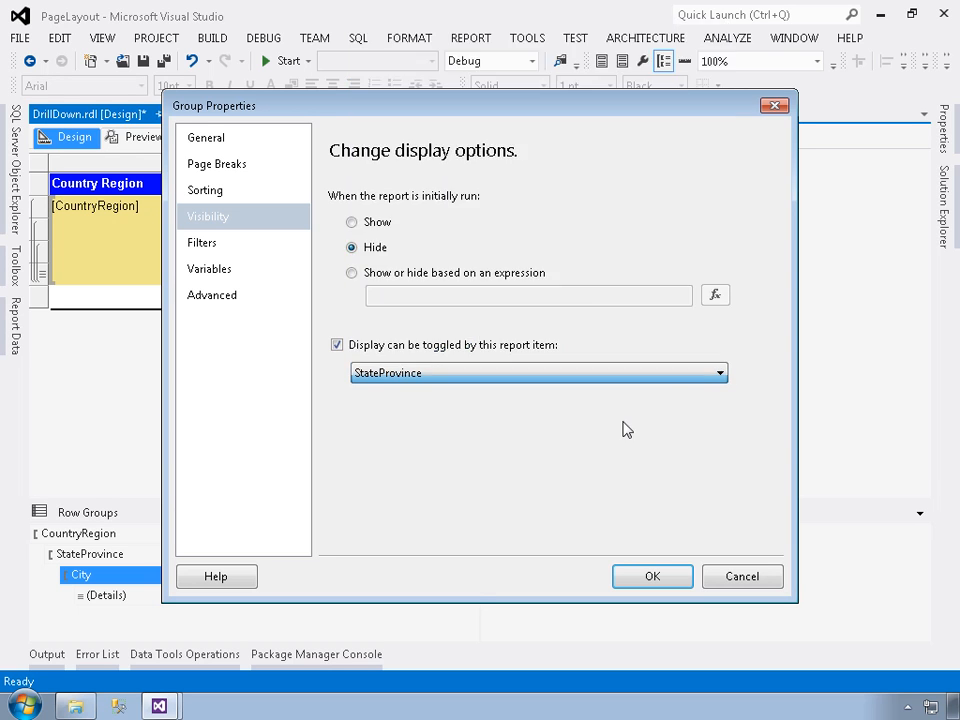
pyautogui.click(655, 580)
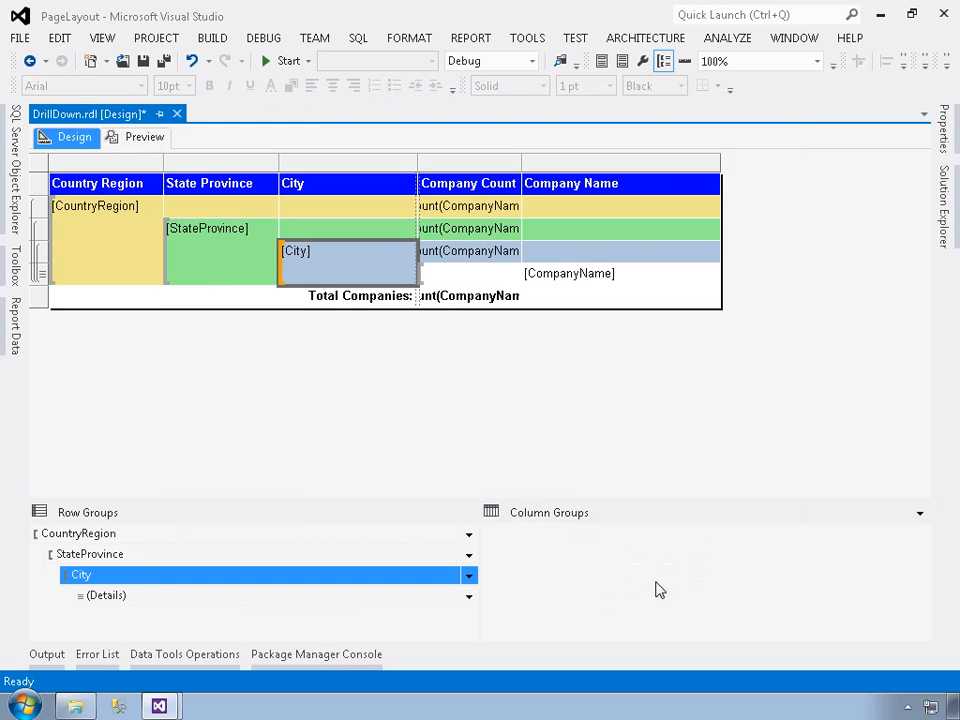
# Hide the Details row group when the report initially runs and let the City report item toggle its display
pyautogui.click(474, 599)
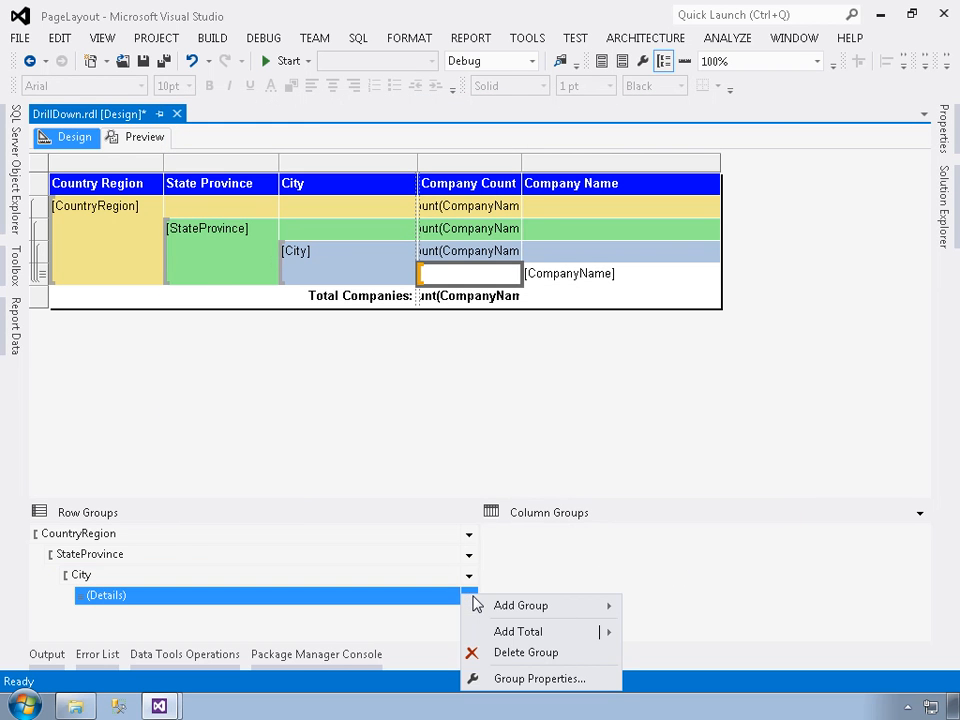
pyautogui.click(512, 679)
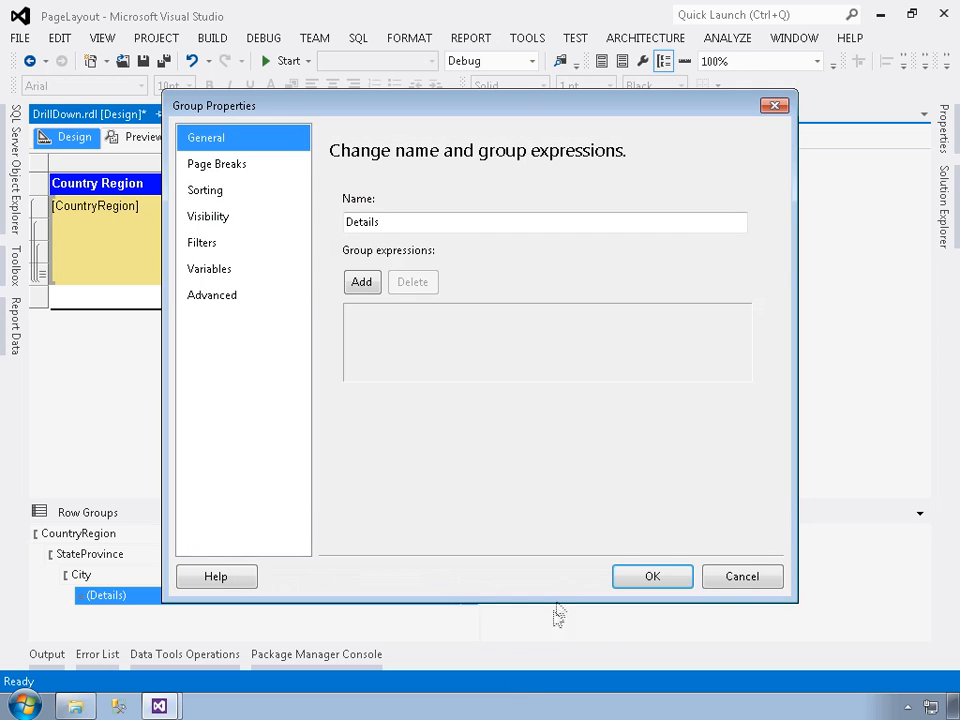
pyautogui.click(250, 219)
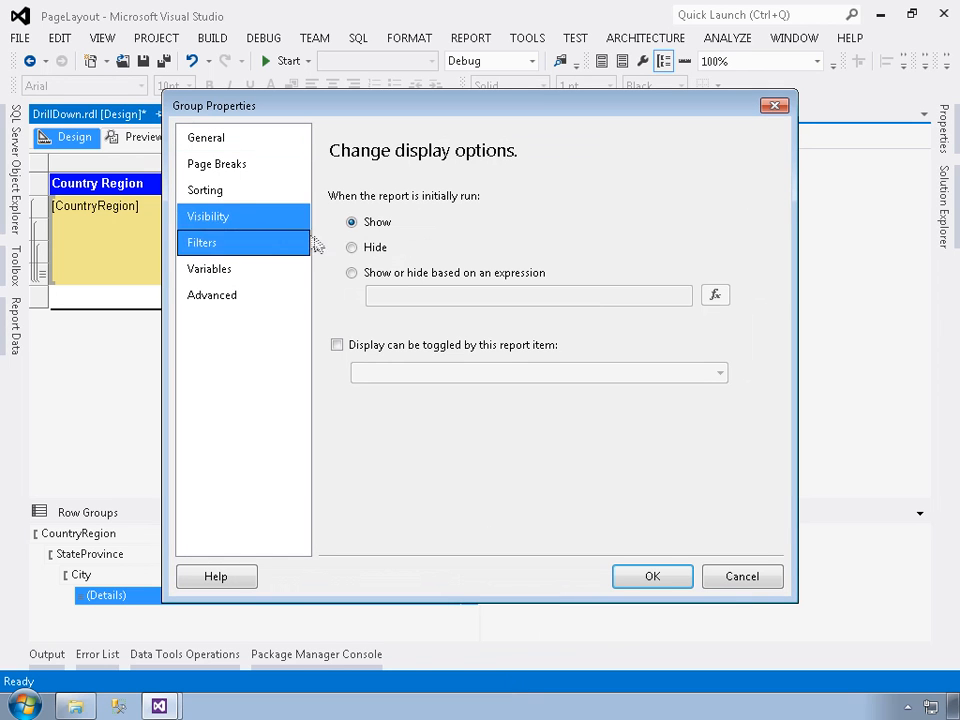
pyautogui.click(369, 252)
pyautogui.click(336, 345)
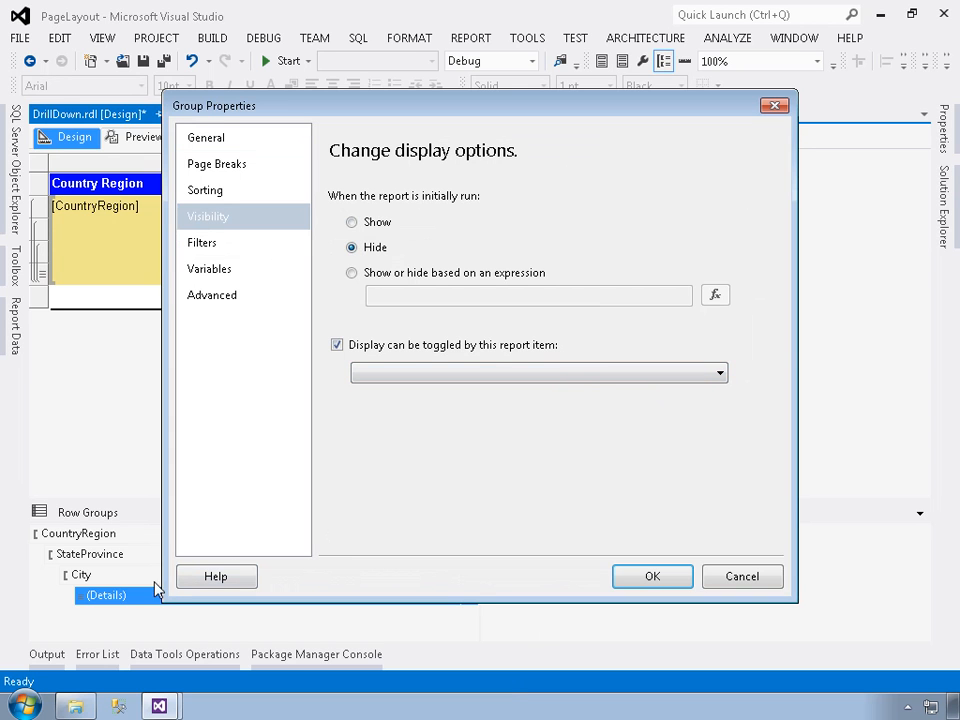
pyautogui.click(722, 377)
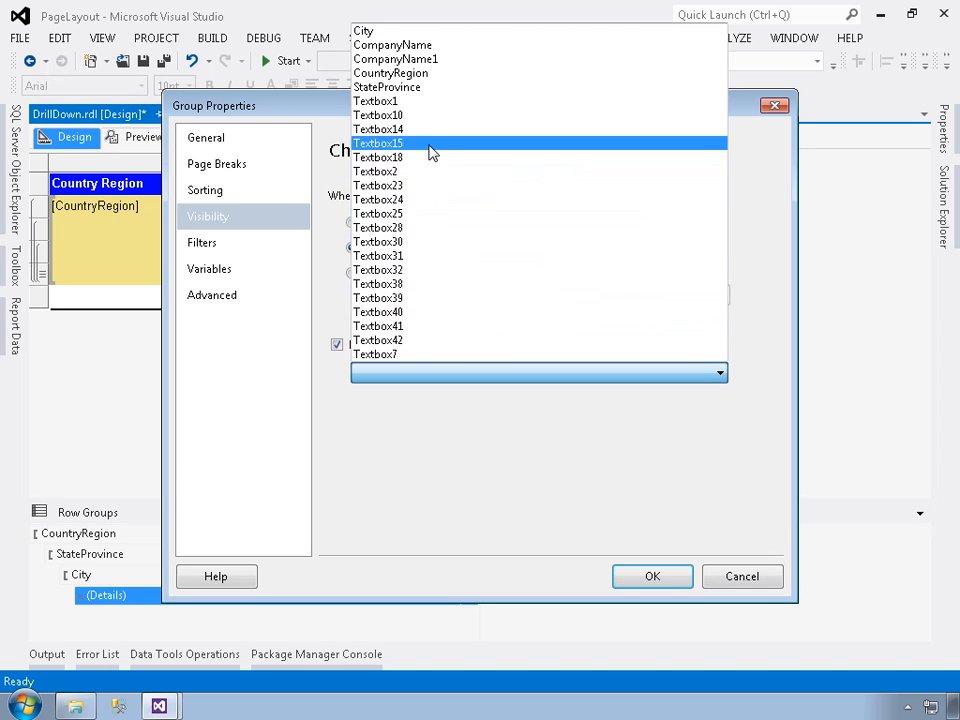
pyautogui.click(362, 32)
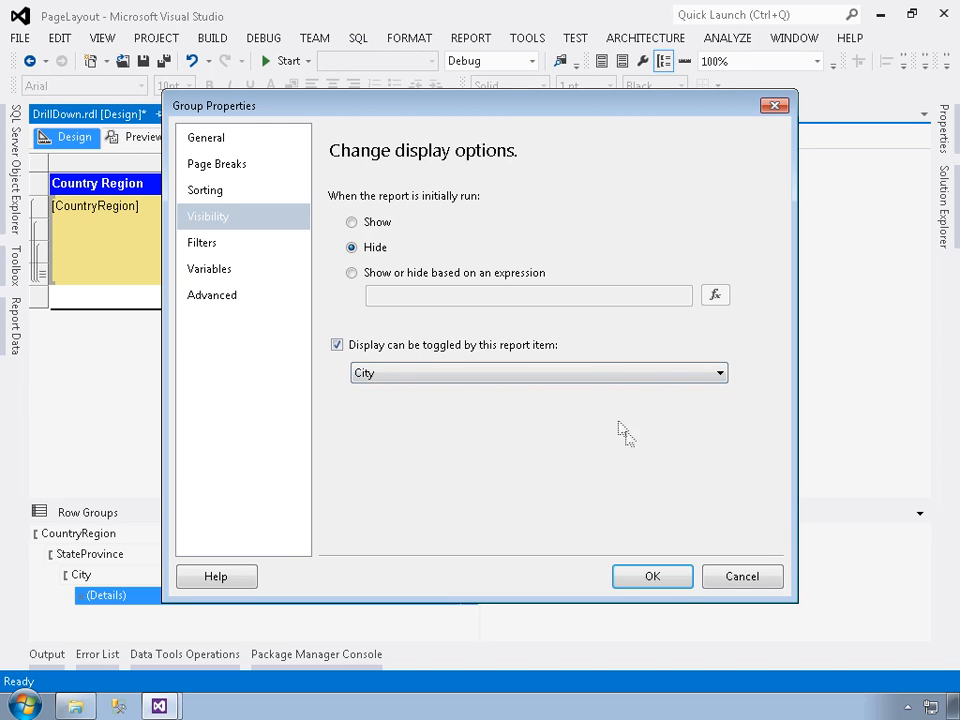
pyautogui.click(645, 577)
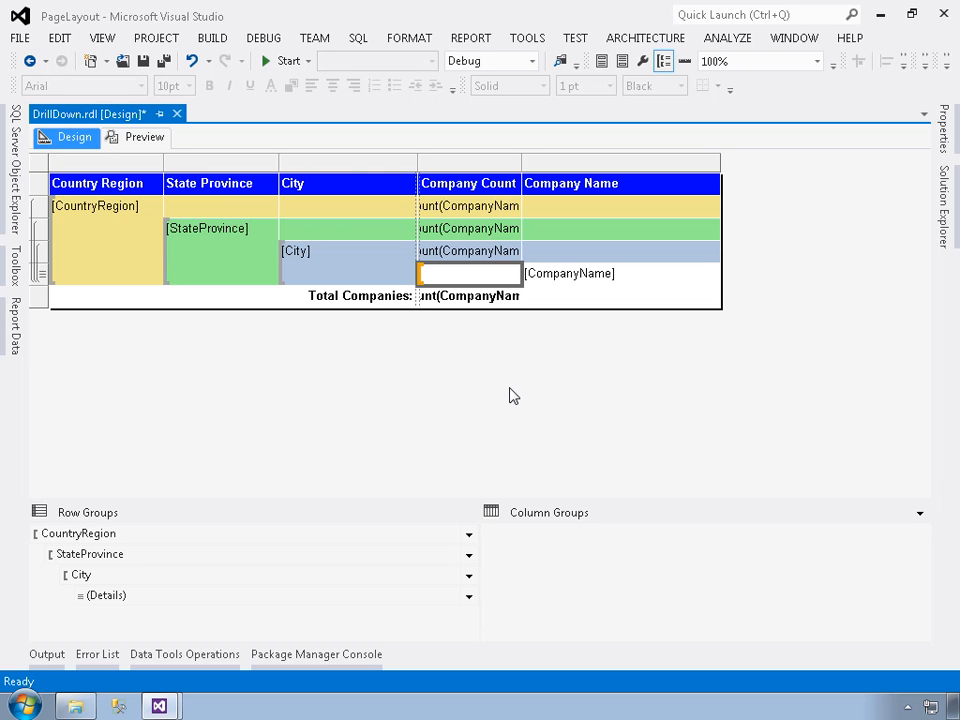
# Review the Details group's visibility settings and close them without changes
pyautogui.rightClick(470, 598)
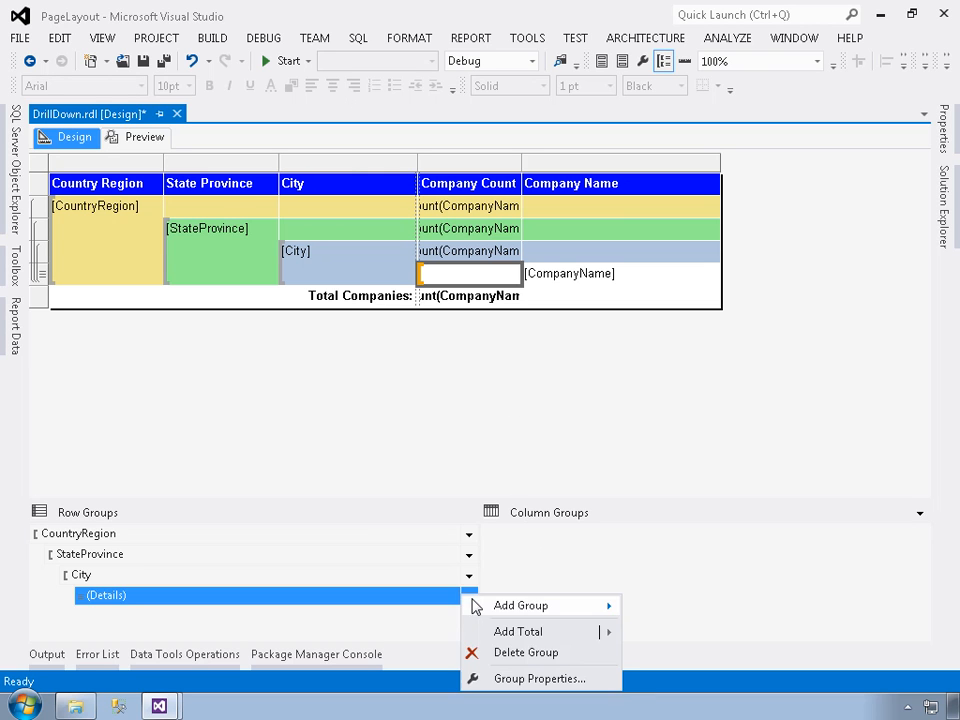
pyautogui.click(540, 679)
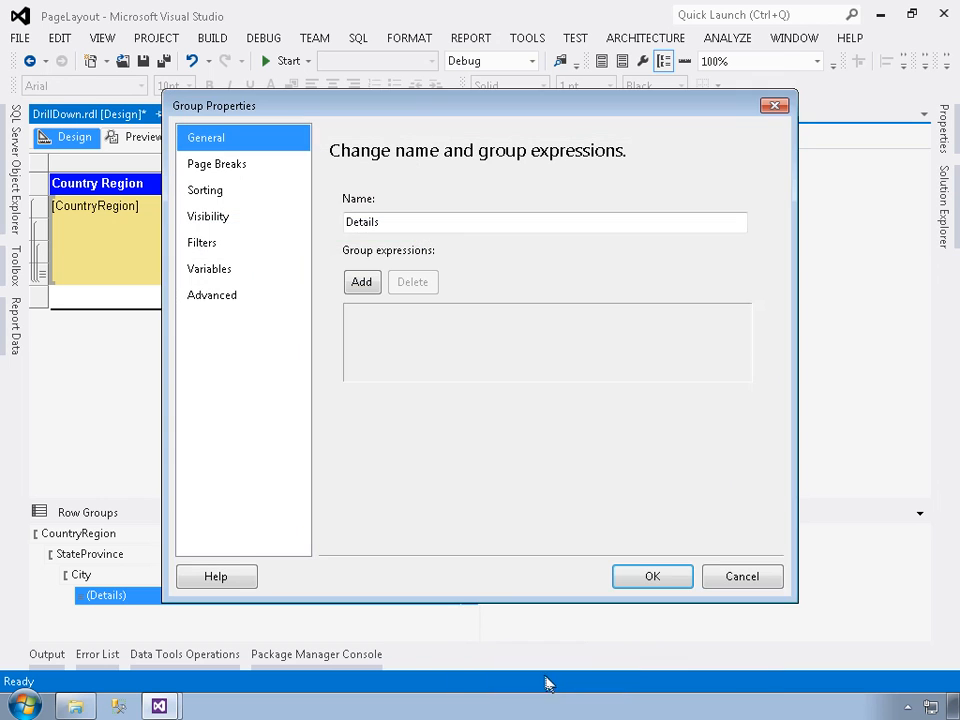
pyautogui.click(256, 216)
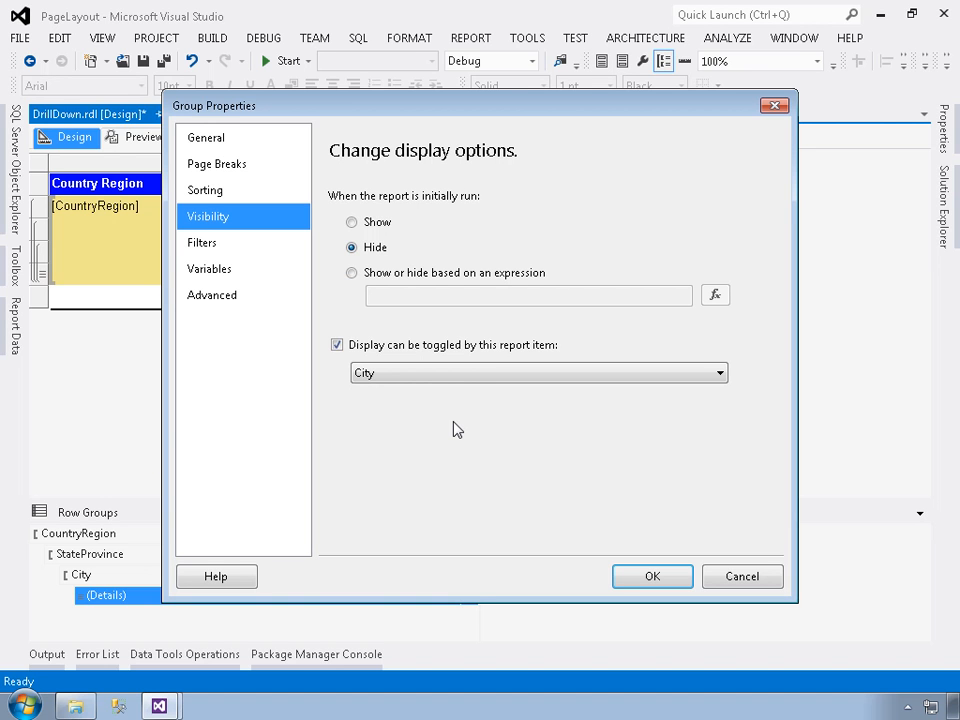
pyautogui.click(710, 579)
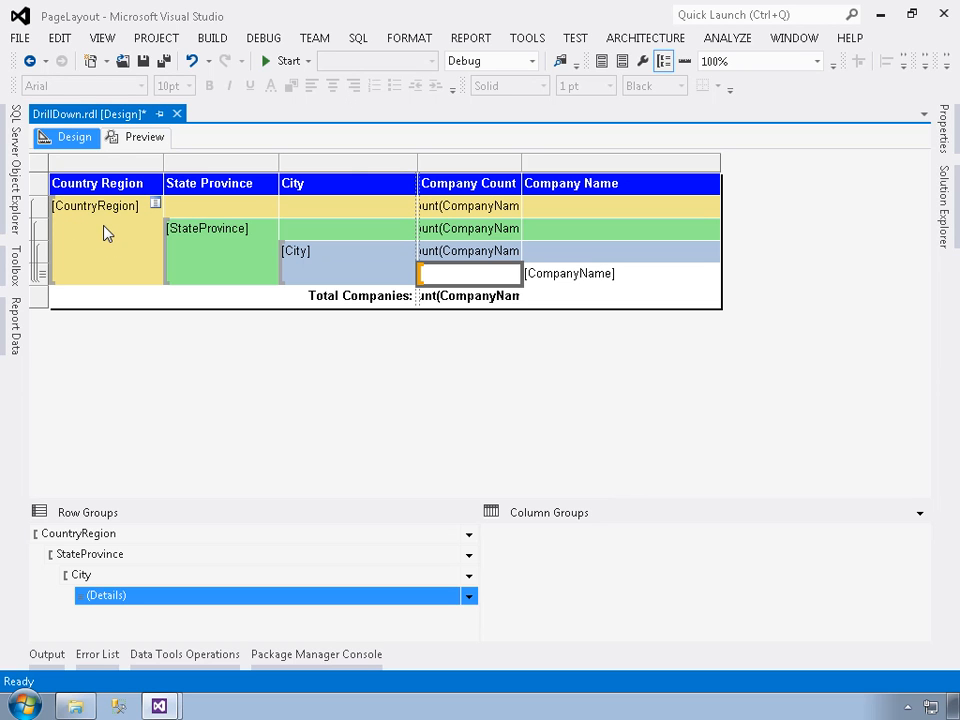
# Check the CountryRegion group's initial visibility and toggle settings, leaving them as they are
pyautogui.click(469, 534)
pyautogui.click(510, 628)
pyautogui.click(197, 222)
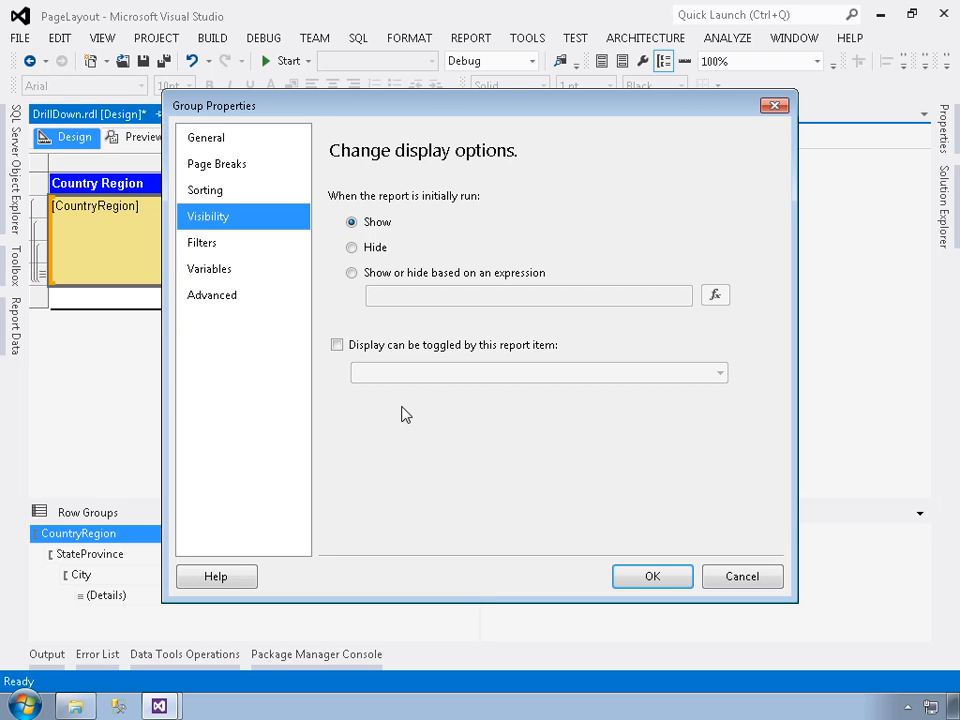
pyautogui.click(724, 580)
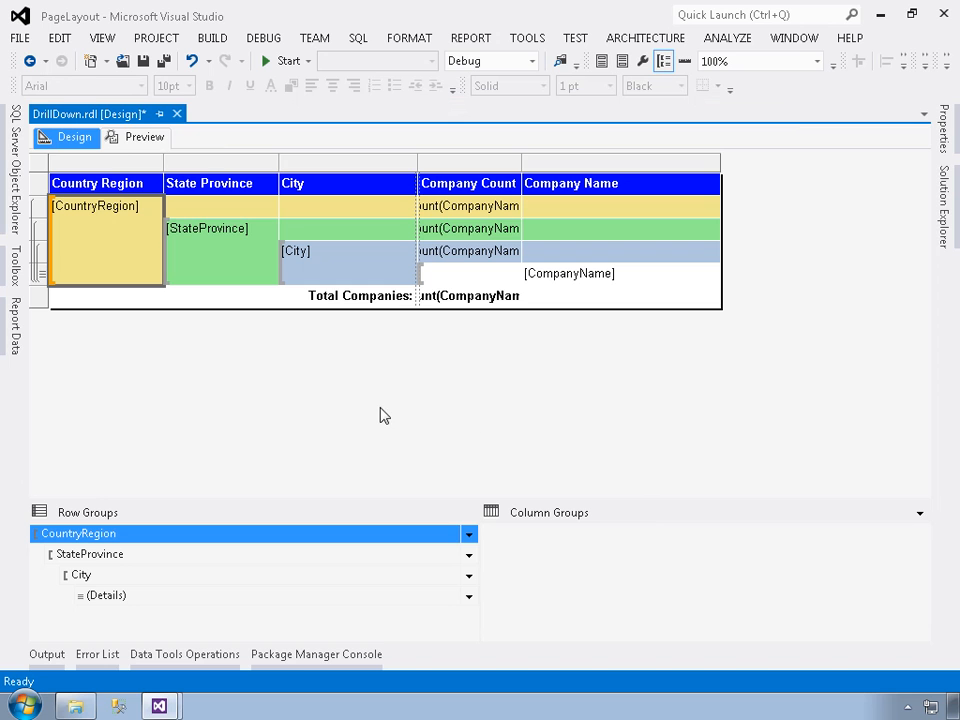
# Preview the report and drill down through United Kingdom and England to the companies in Liverpool and London
pyautogui.click(140, 137)
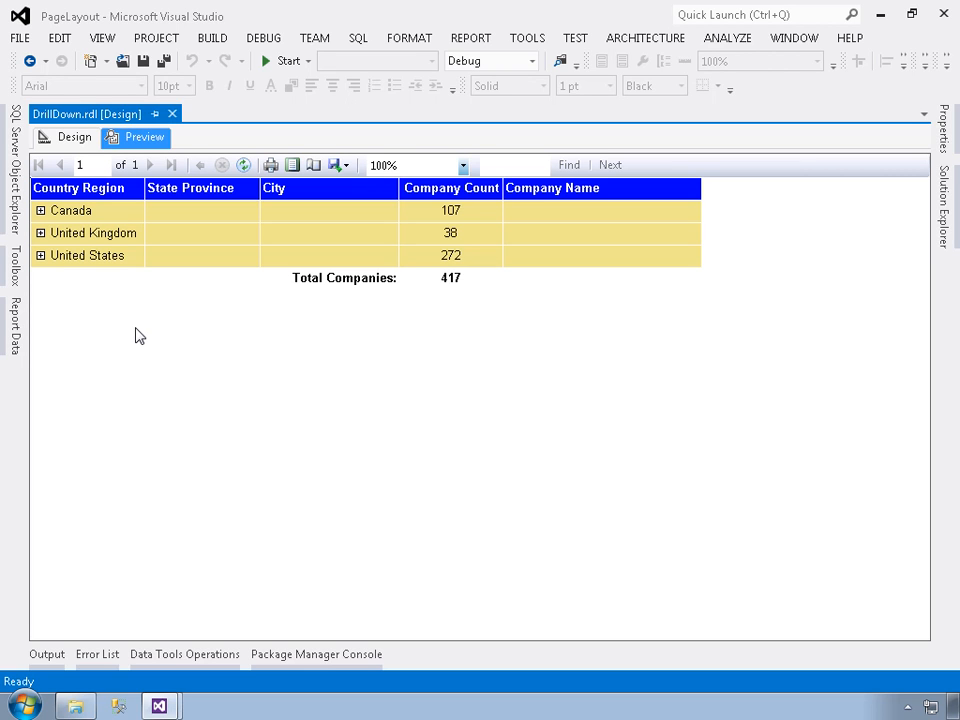
pyautogui.click(41, 233)
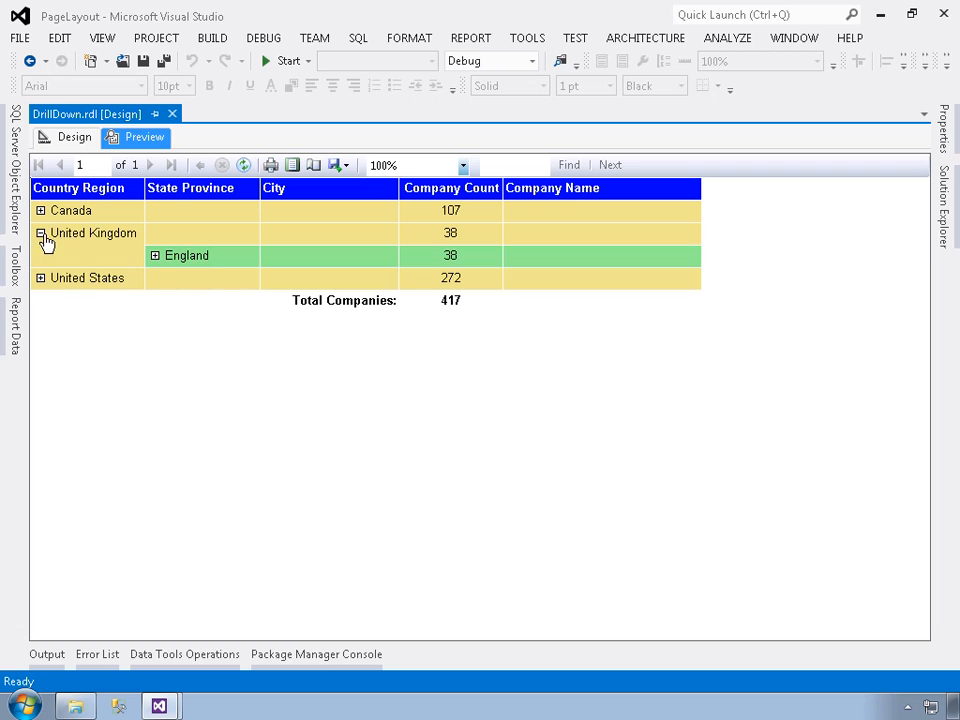
pyautogui.click(156, 257)
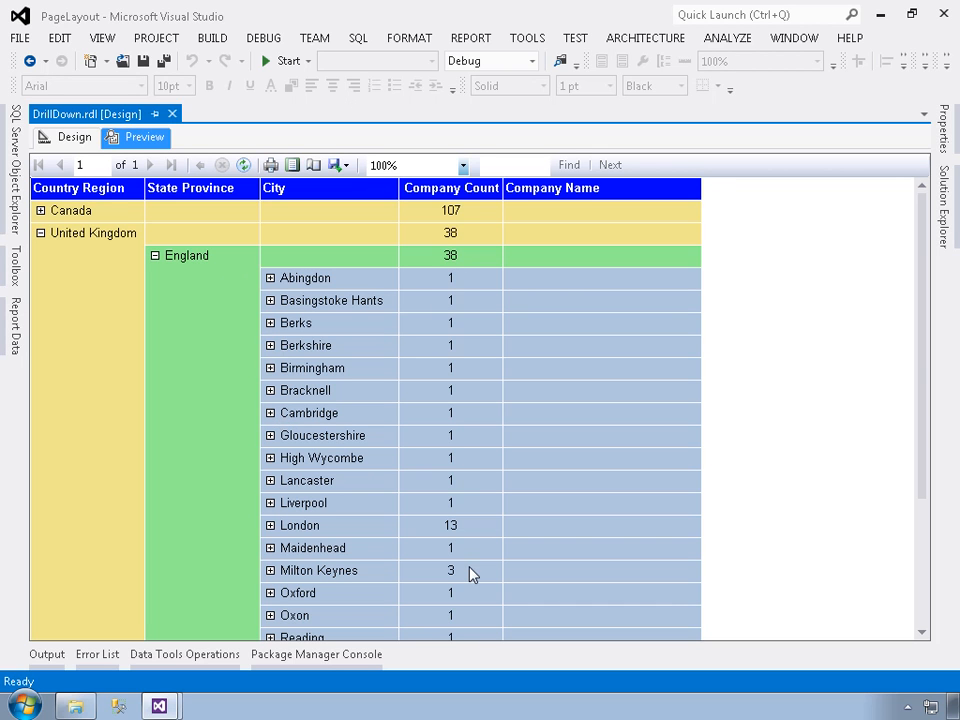
pyautogui.click(270, 503)
pyautogui.scroll(-2, 336, 467)
pyautogui.click(270, 457)
pyautogui.scroll(-4, 367, 441)
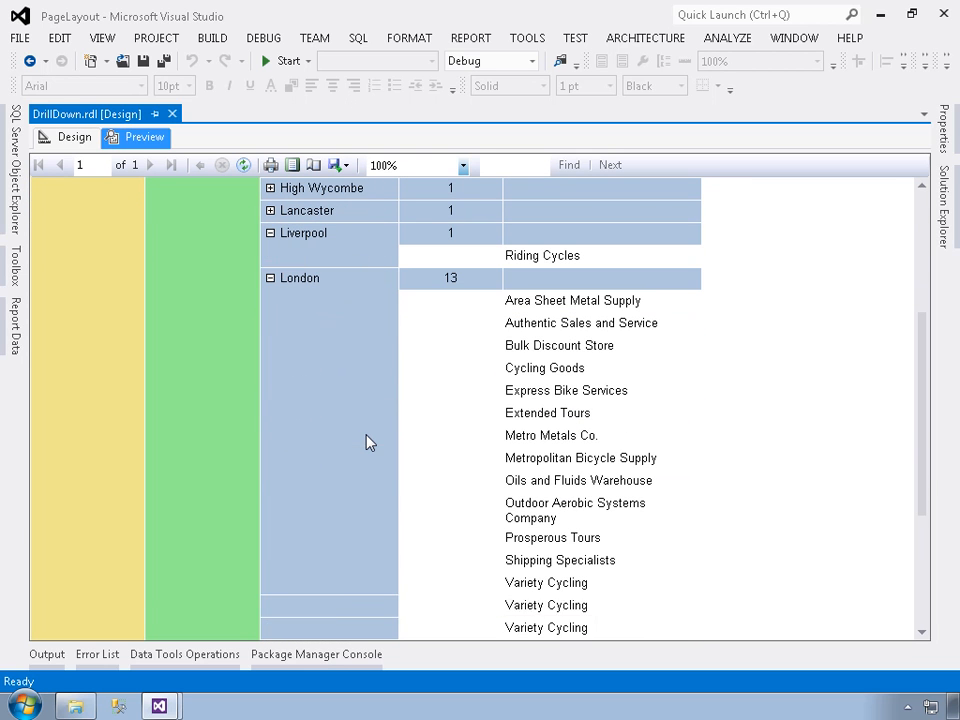
# Collapse the Liverpool group in the preview and expand United States to look through its states
pyautogui.click(270, 233)
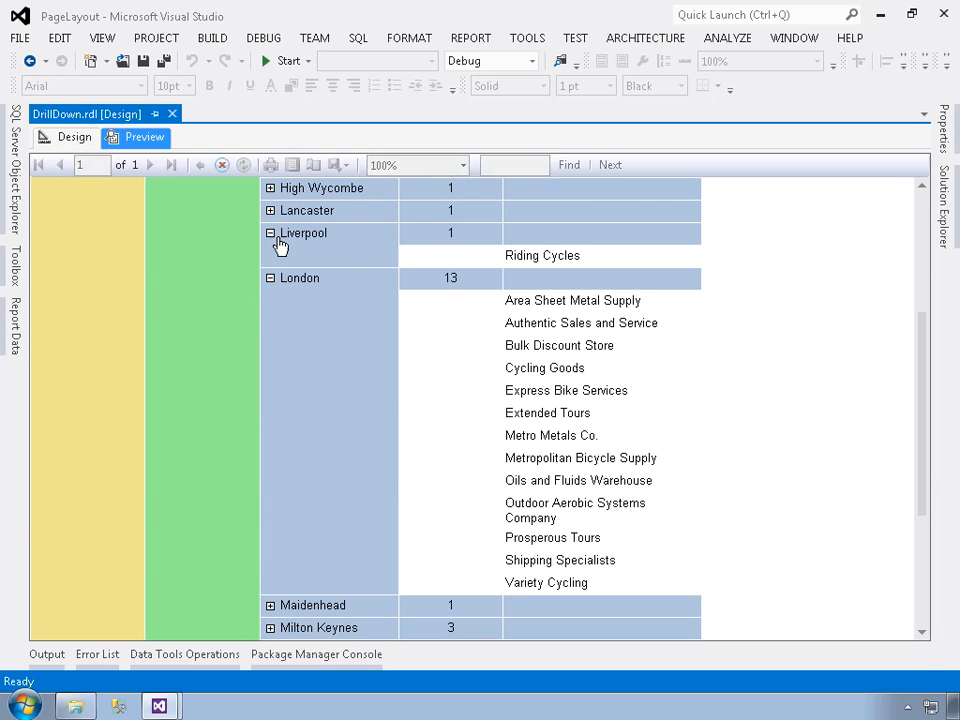
pyautogui.scroll(-5, 264, 401)
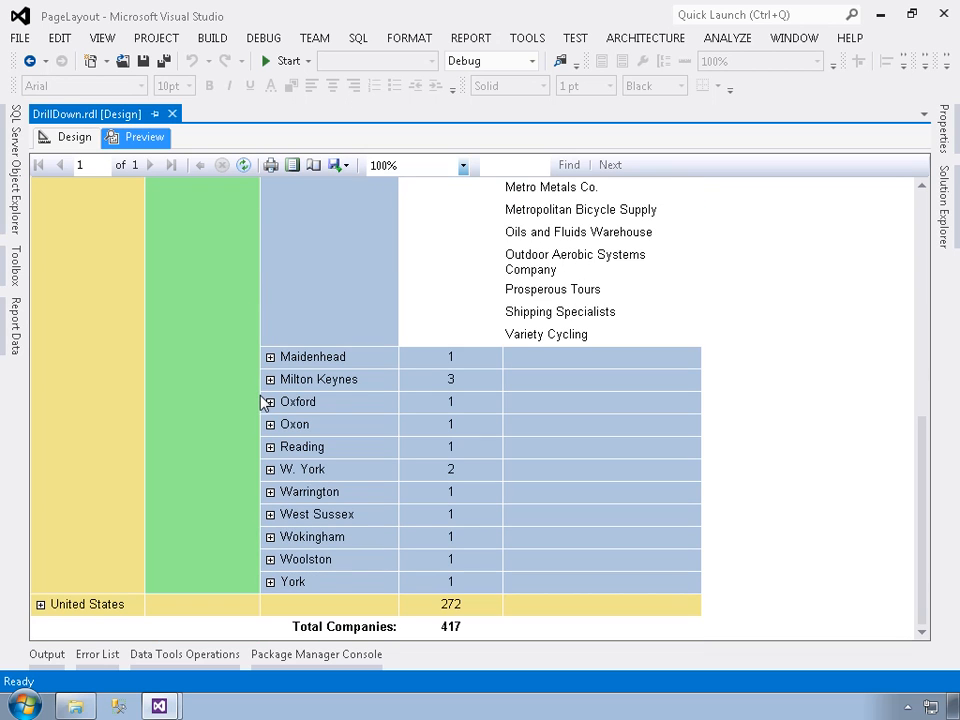
pyautogui.click(40, 604)
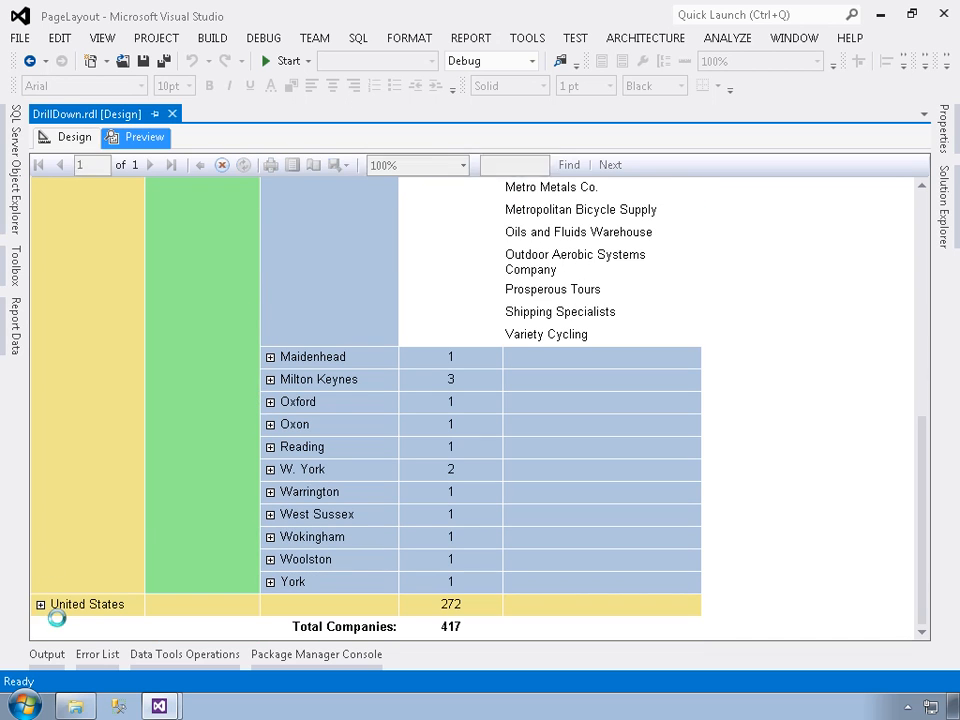
pyautogui.scroll(-7, 130, 525)
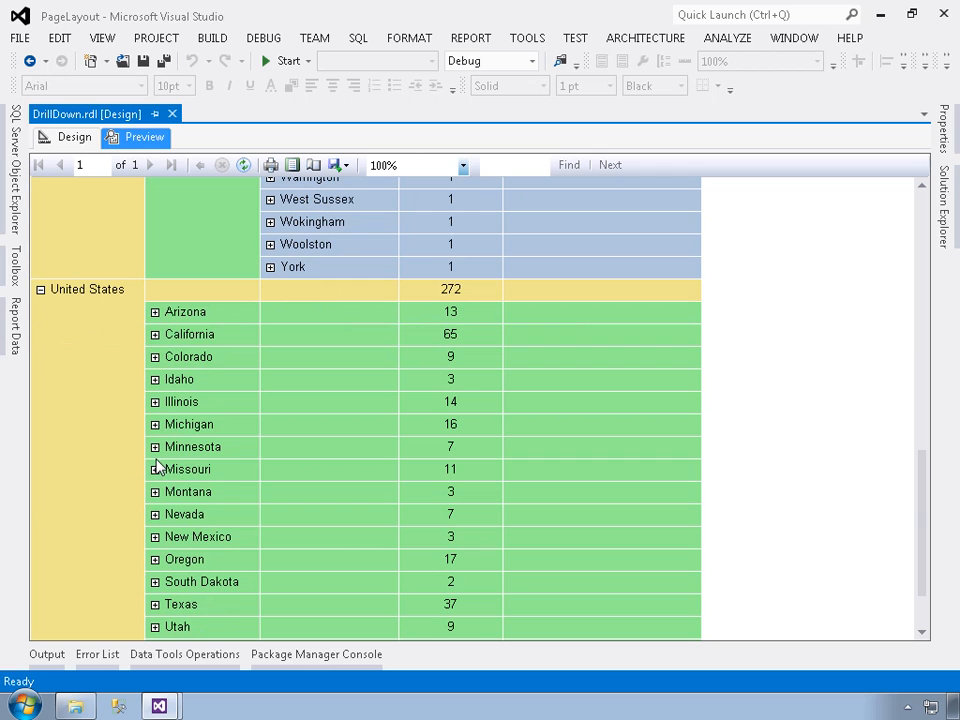
# Drill down through Colorado to the companies in Loveland, and collapse the United States and United Kingdom groups in the preview
pyautogui.click(160, 360)
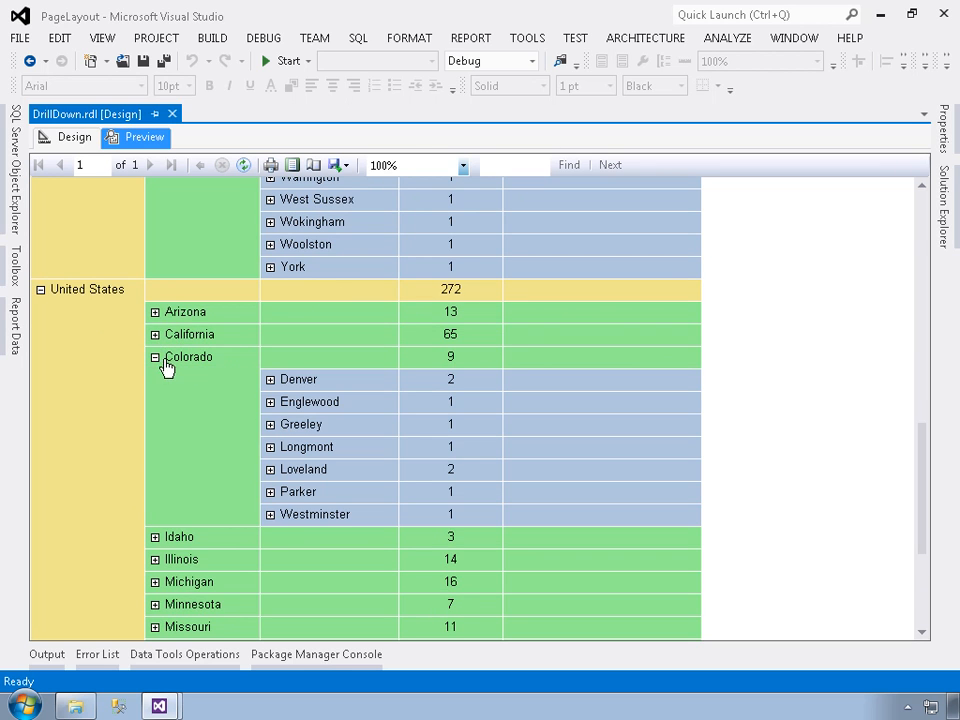
pyautogui.click(270, 469)
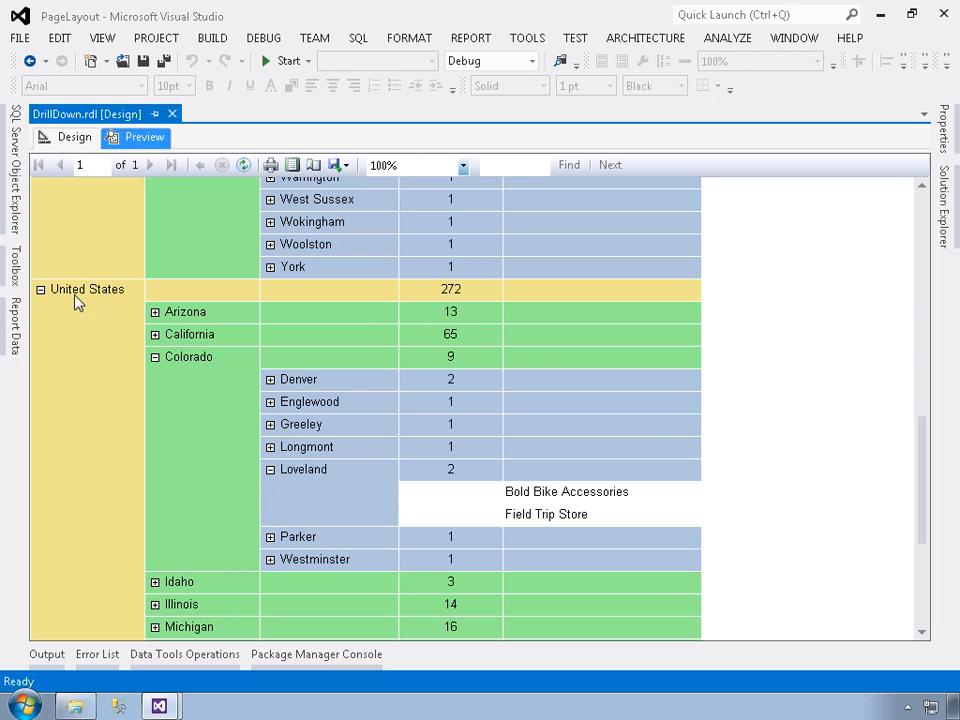
pyautogui.click(39, 294)
pyautogui.scroll(5, 39, 298)
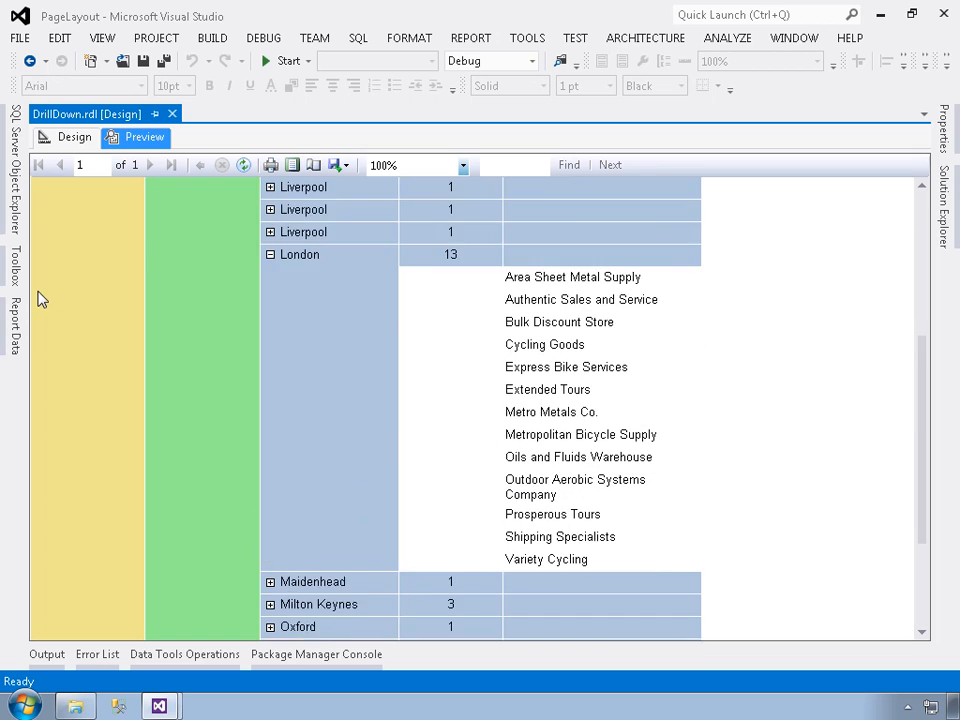
pyautogui.scroll(3, 40, 298)
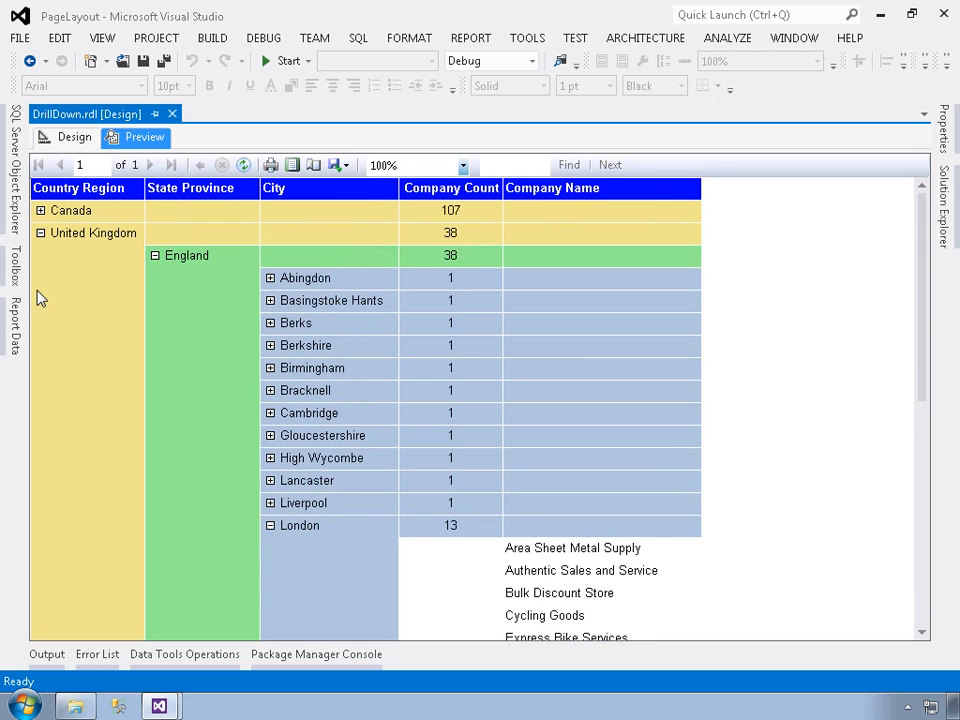
pyautogui.click(40, 233)
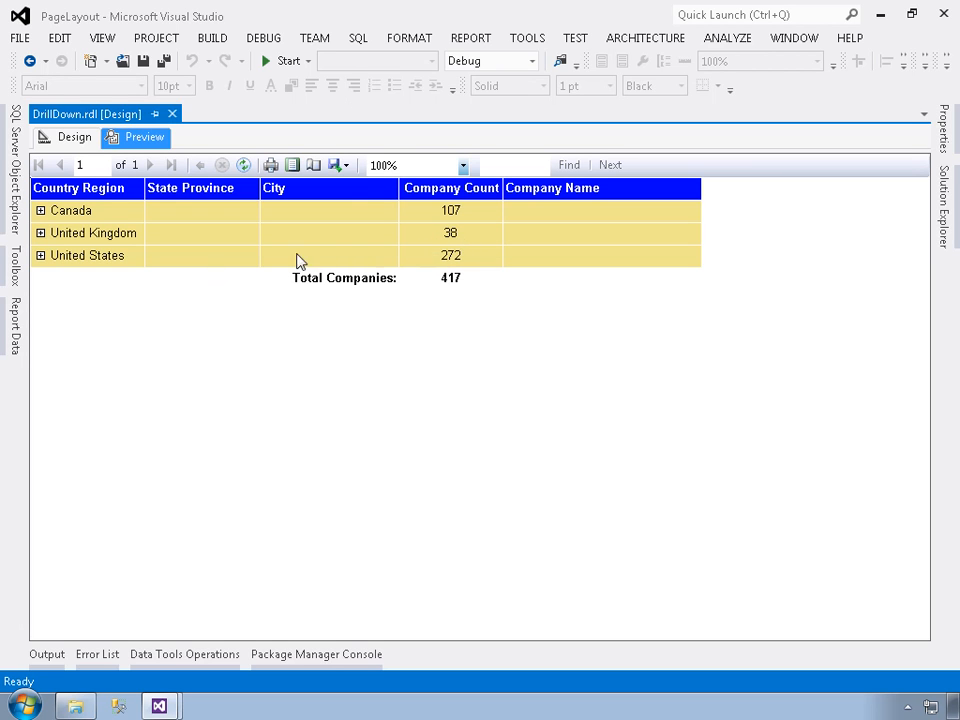
# Expand United States again, collapse Colorado, and drill down through Missouri to the companies in Kansas City
pyautogui.click(42, 257)
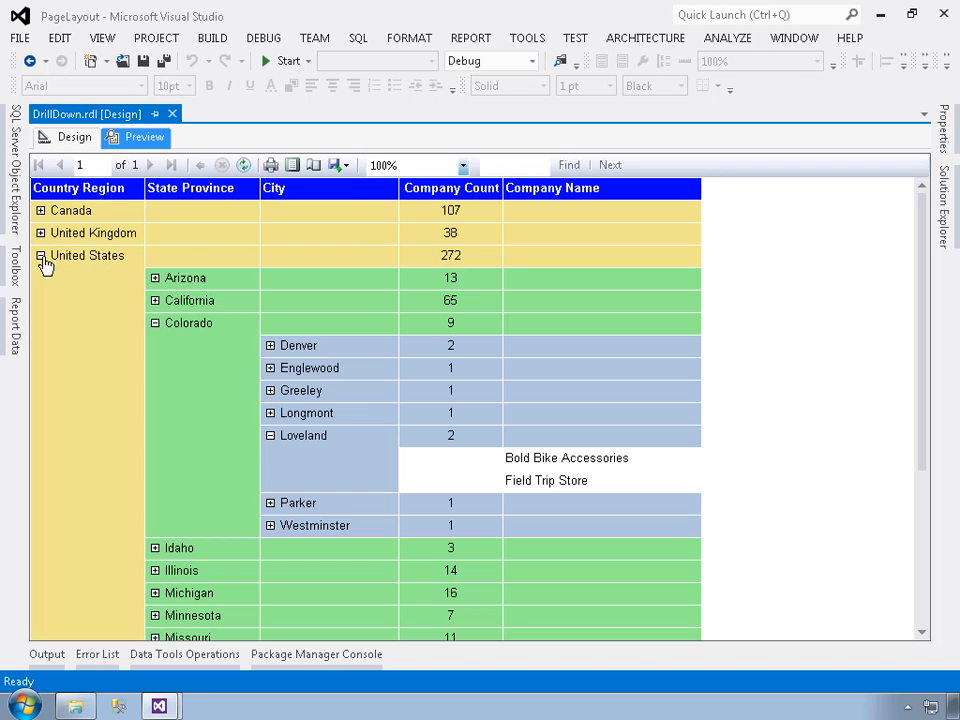
pyautogui.click(155, 324)
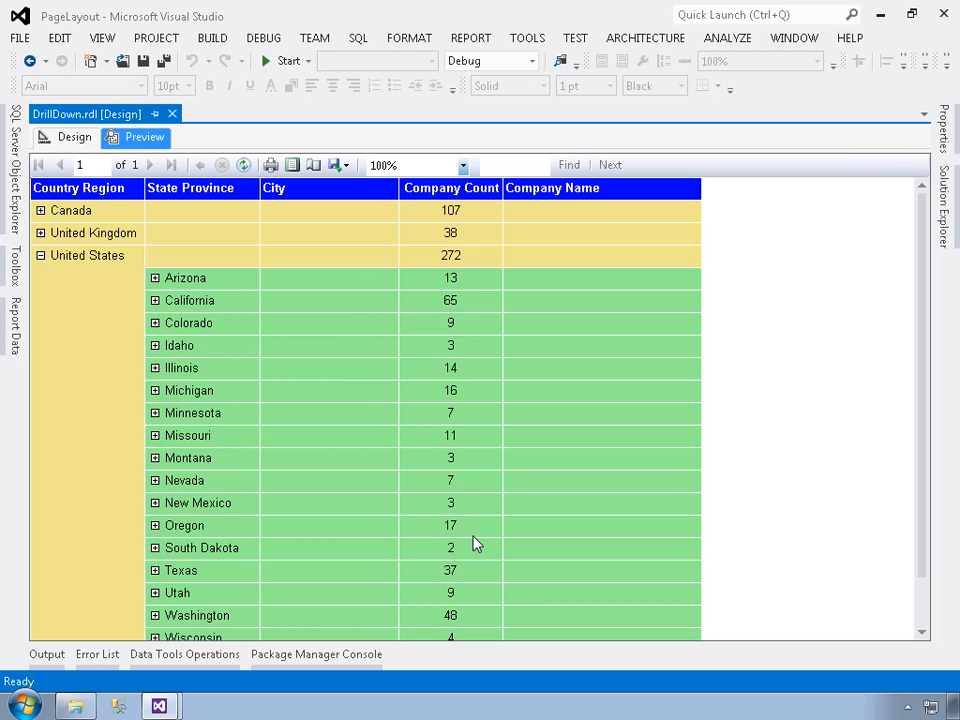
pyautogui.click(154, 435)
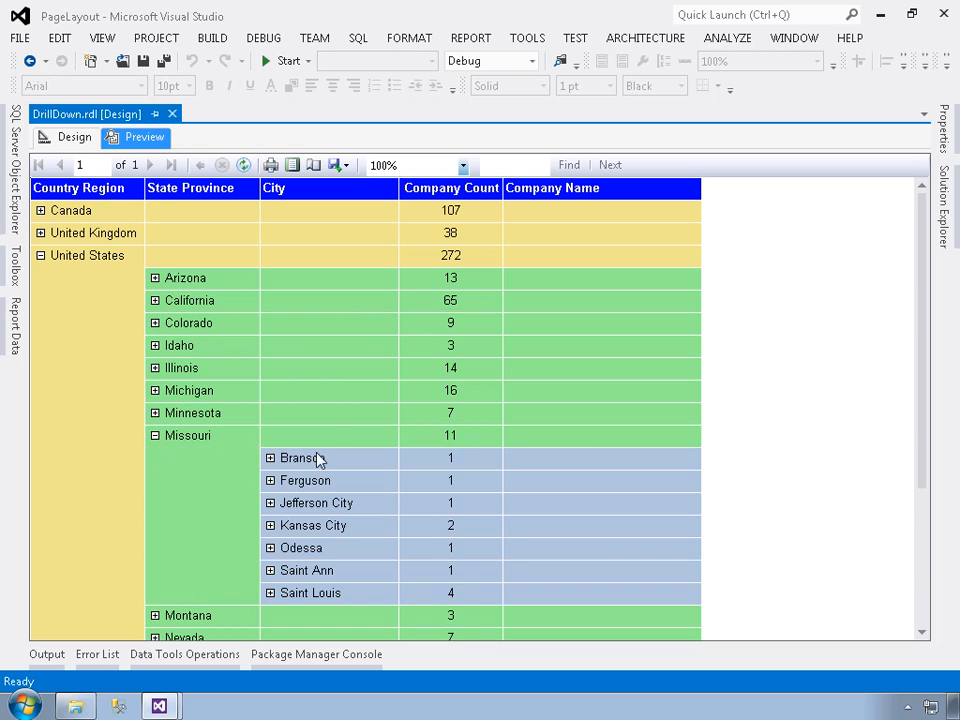
pyautogui.click(271, 527)
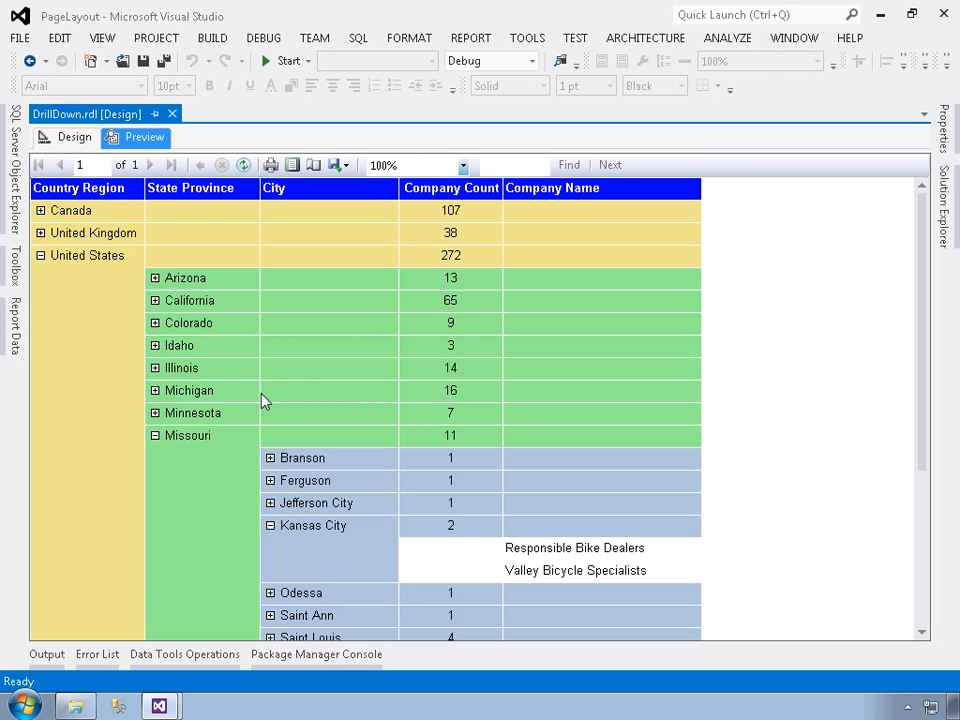
# Return to the report design and review the Company Count expression in the CountryRegion row, closing it without changes
pyautogui.click(70, 140)
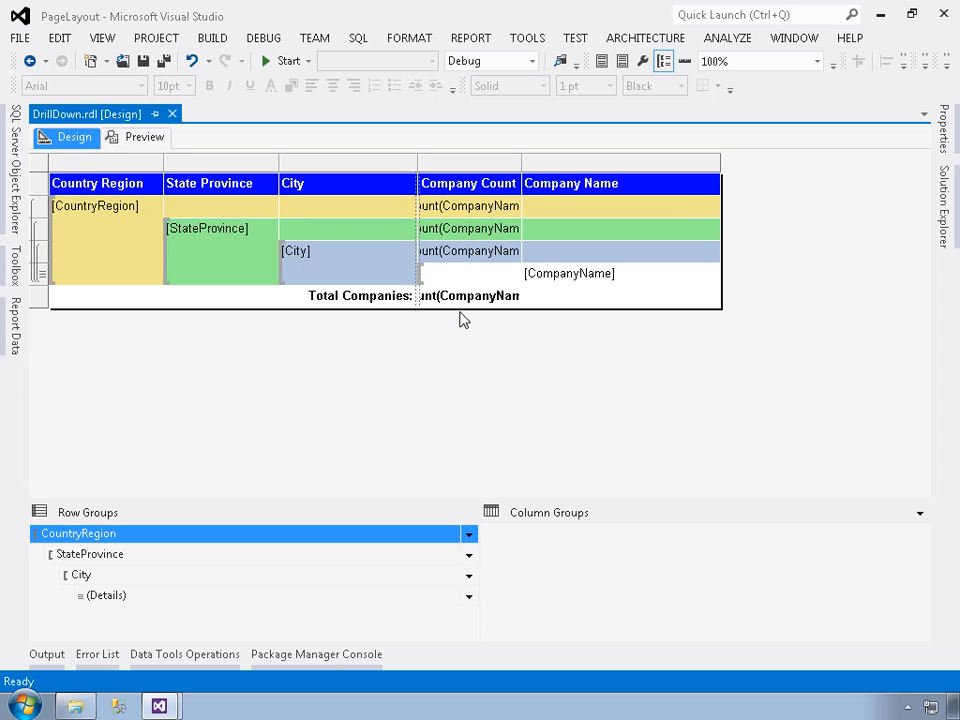
pyautogui.rightClick(455, 209)
pyautogui.click(498, 355)
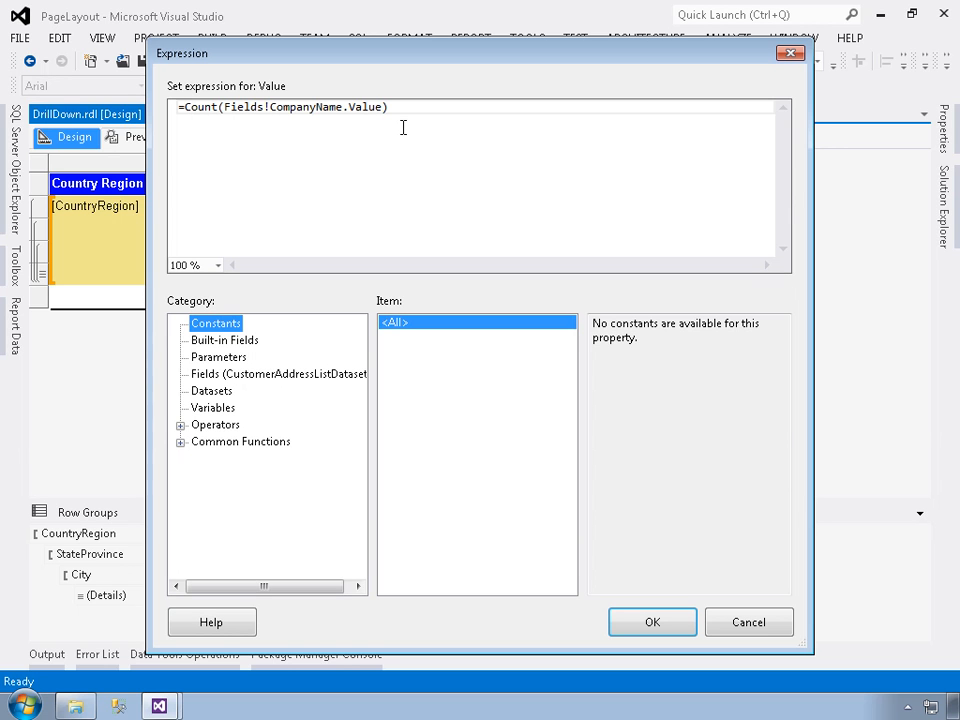
pyautogui.click(747, 625)
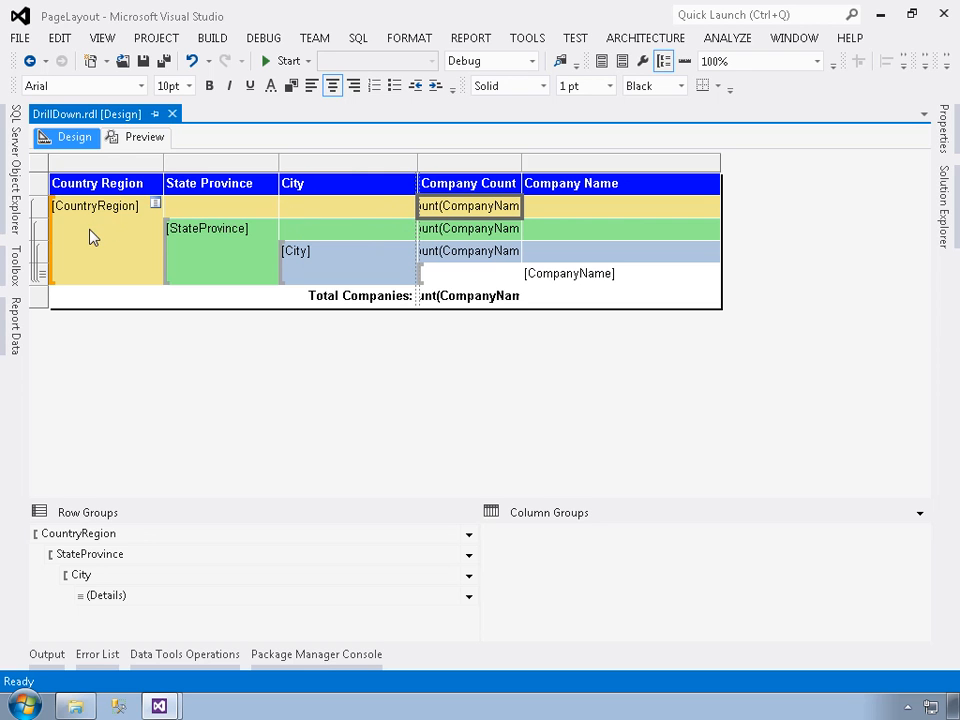
# Review the Company Count expression in the StateProvince row and close it without changes
pyautogui.doubleClick(453, 238)
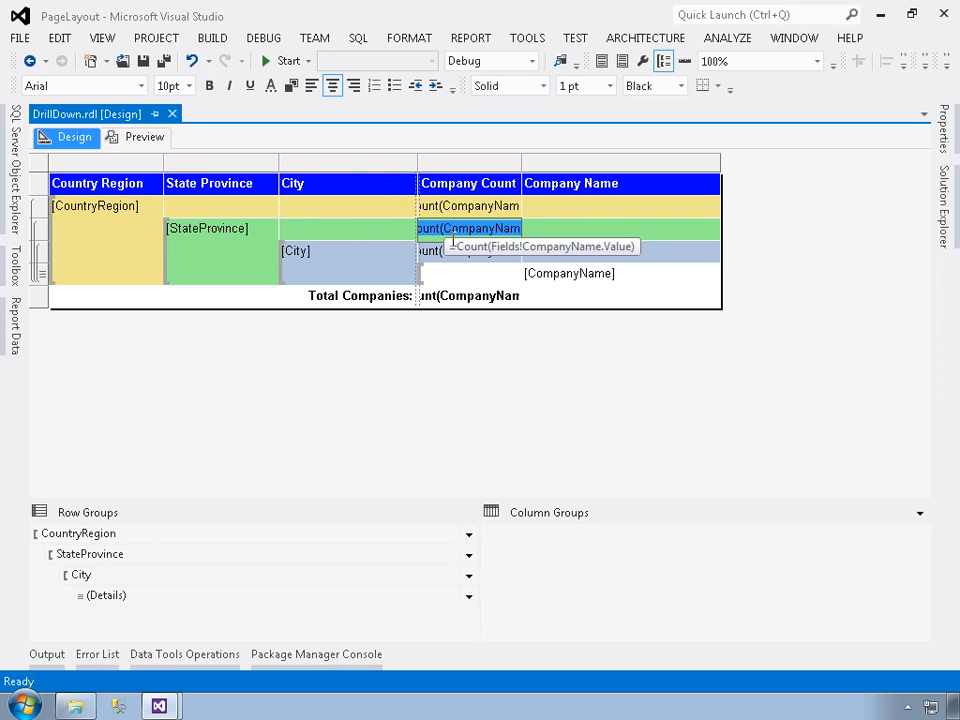
pyautogui.doubleClick(432, 251)
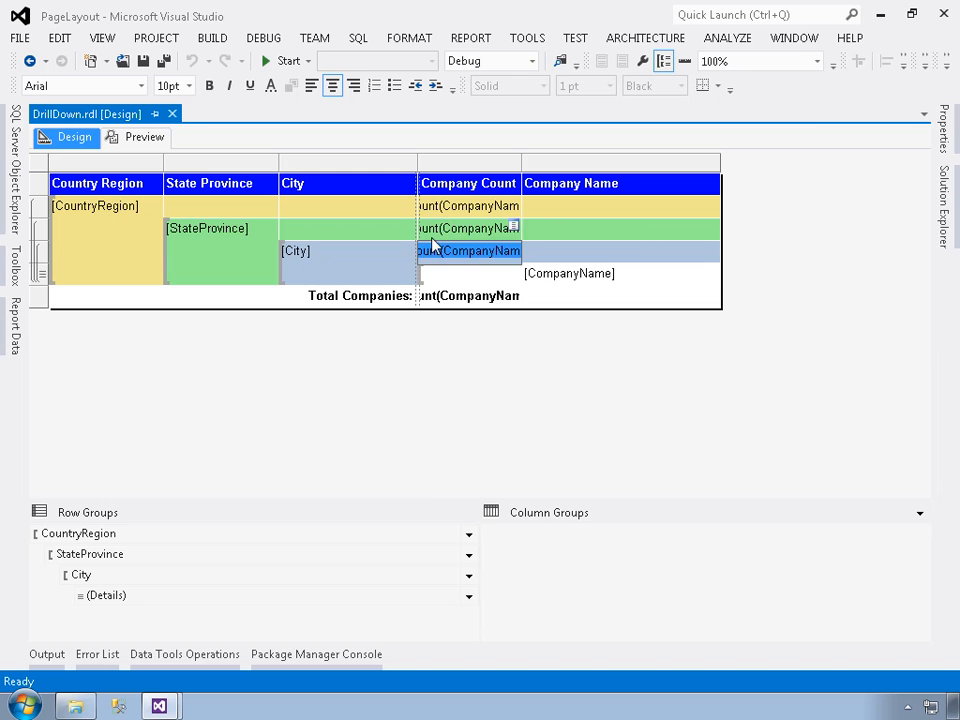
pyautogui.rightClick(433, 244)
pyautogui.click(491, 388)
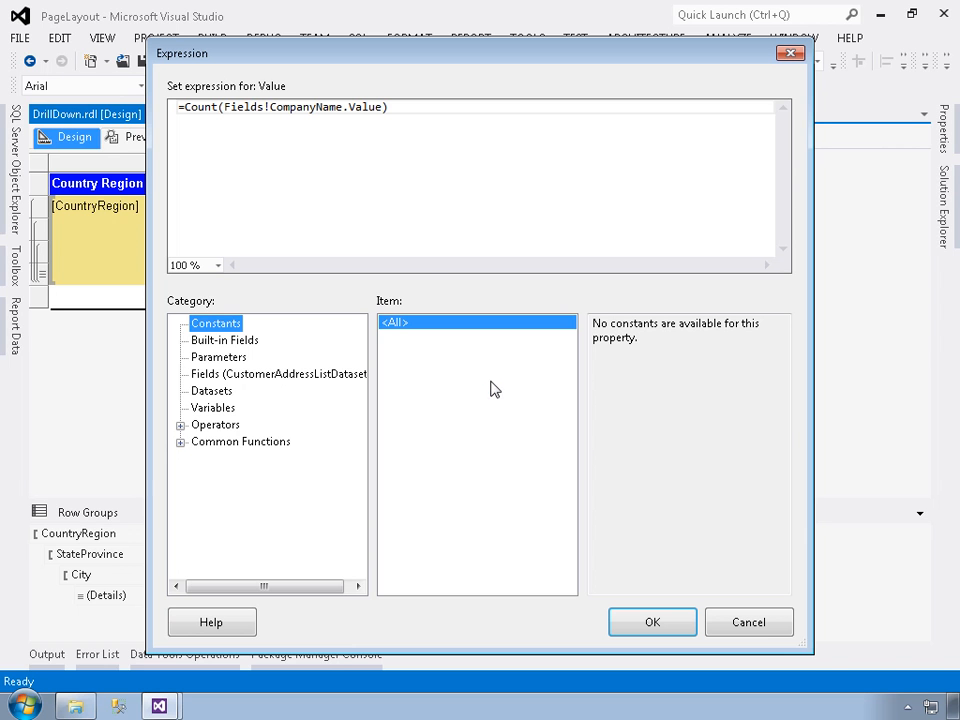
pyautogui.click(749, 622)
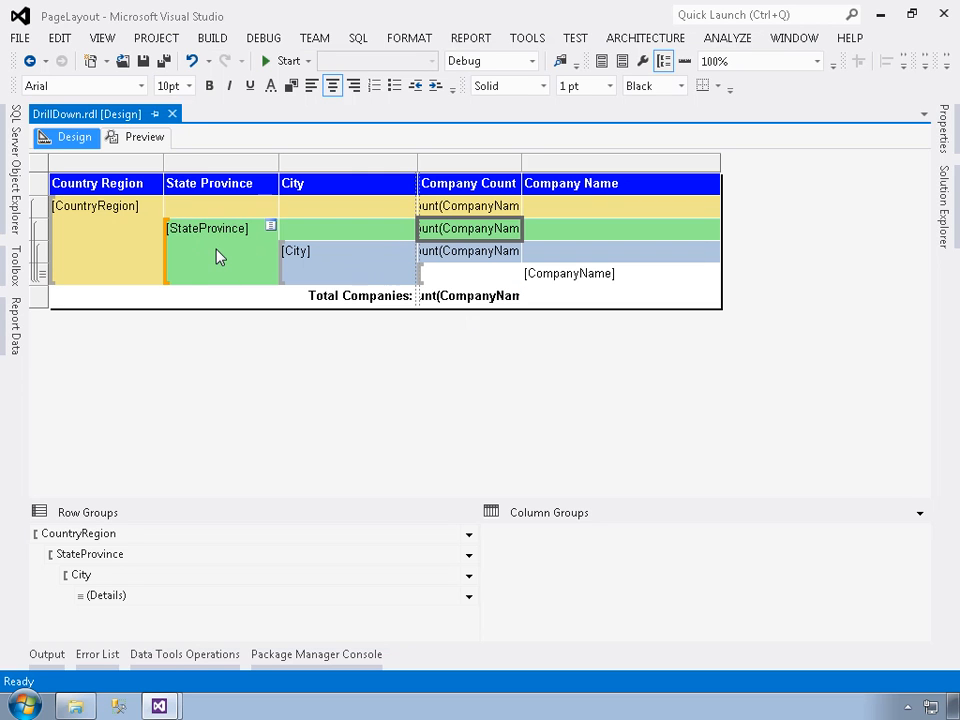